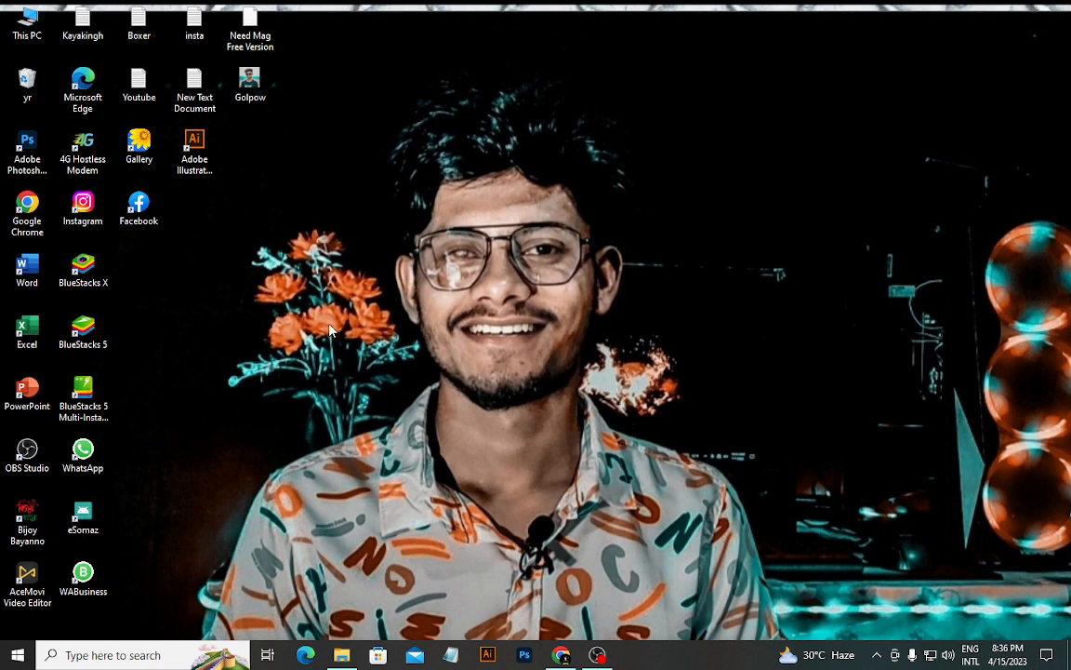
pyautogui.rightClick(349, 241)
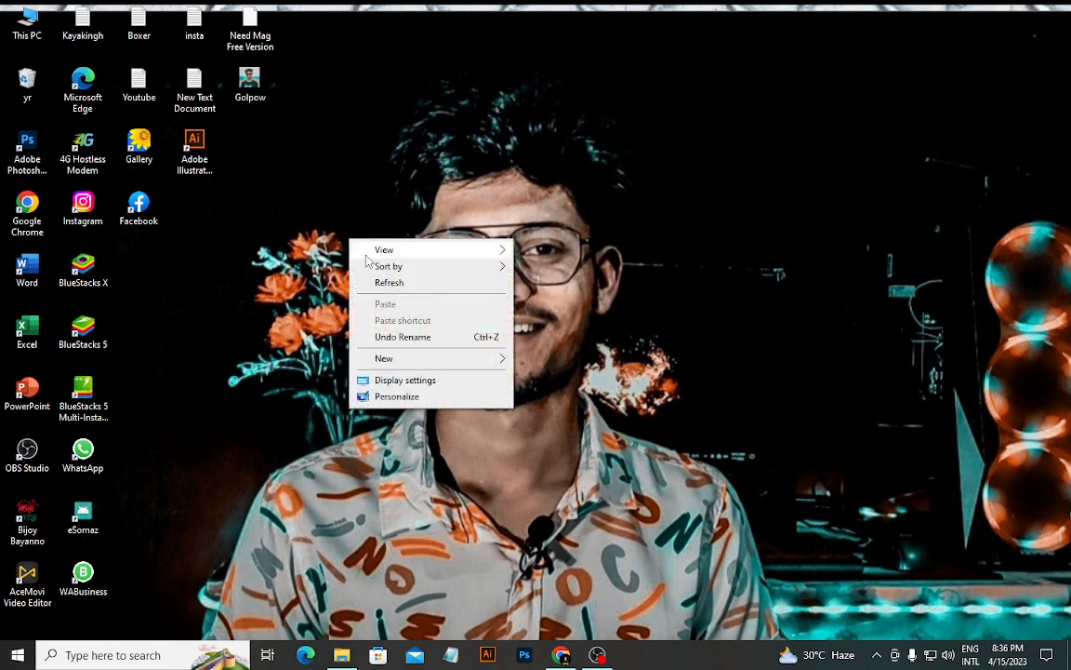
pyautogui.click(391, 292)
pyautogui.rightClick(355, 238)
pyautogui.click(402, 289)
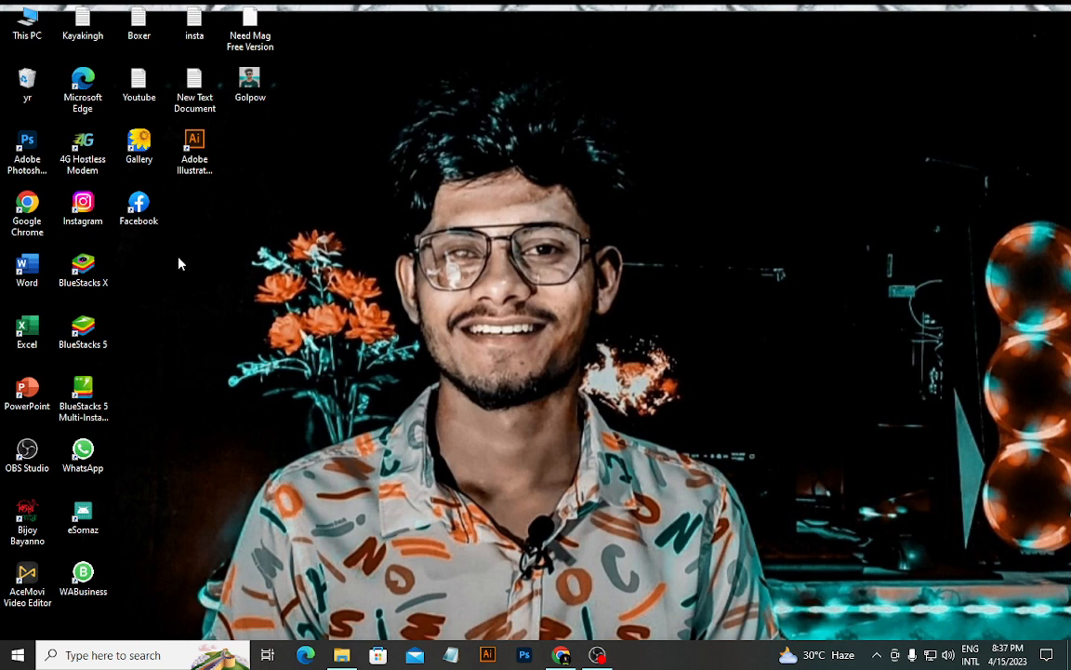
pyautogui.rightClick(288, 207)
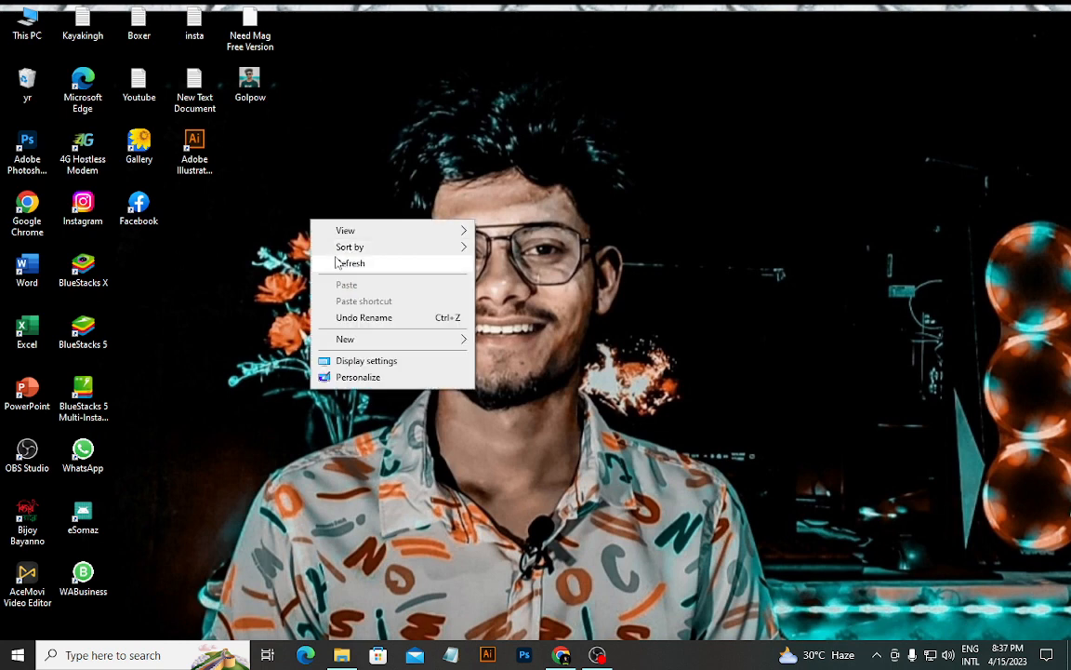
pyautogui.click(307, 243)
pyautogui.rightClick(271, 206)
pyautogui.click(300, 250)
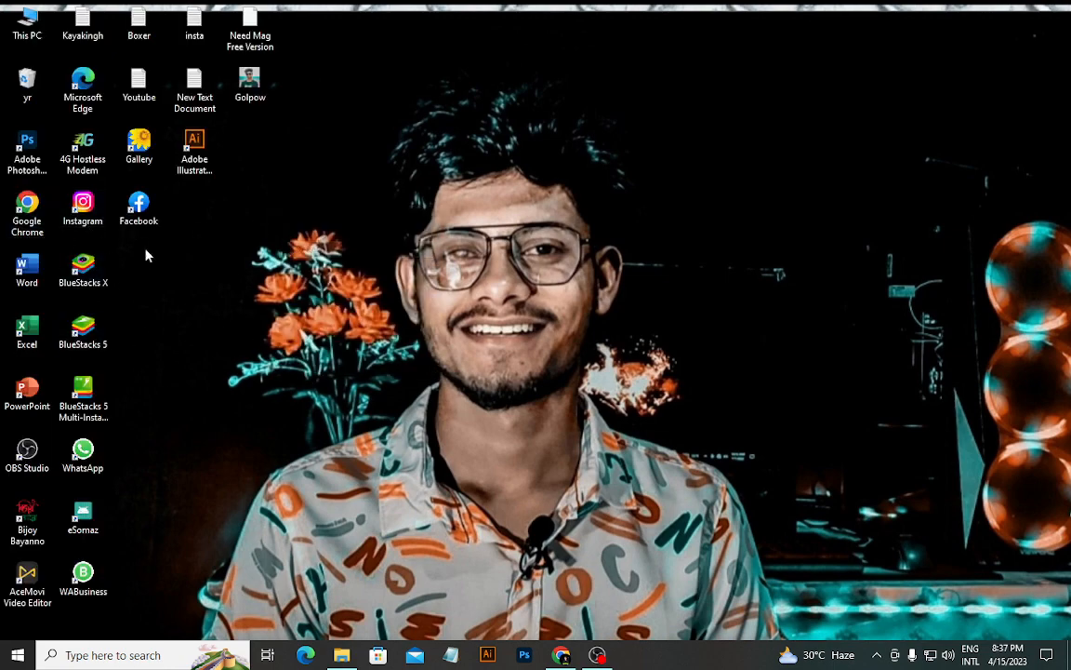
# - Launch Google Chrome with the TECH SK channel's profile, then go through YouTube to that channel's YouTube Studio dashboard
pyautogui.doubleClick(27, 209)
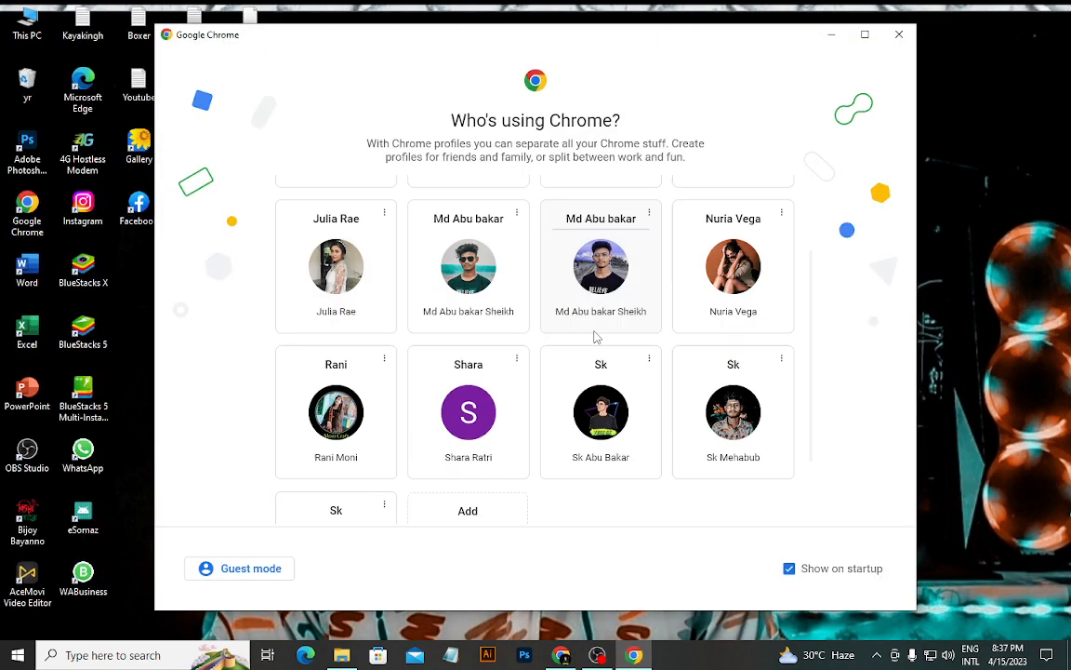
pyautogui.scroll(-2, 651, 363)
pyautogui.click(336, 453)
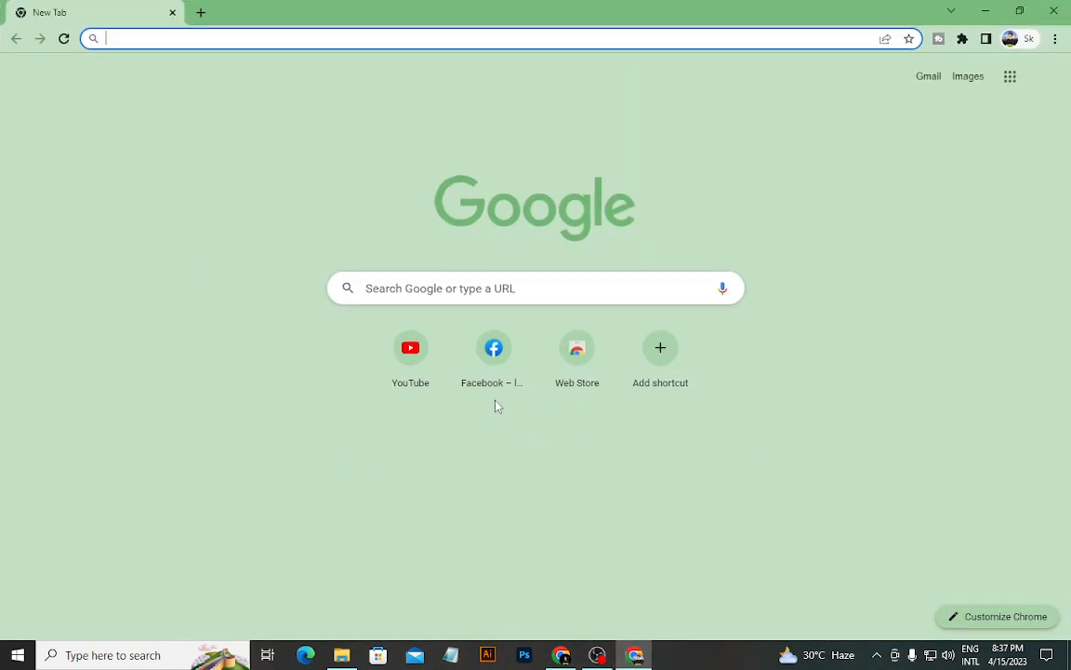
pyautogui.click(424, 353)
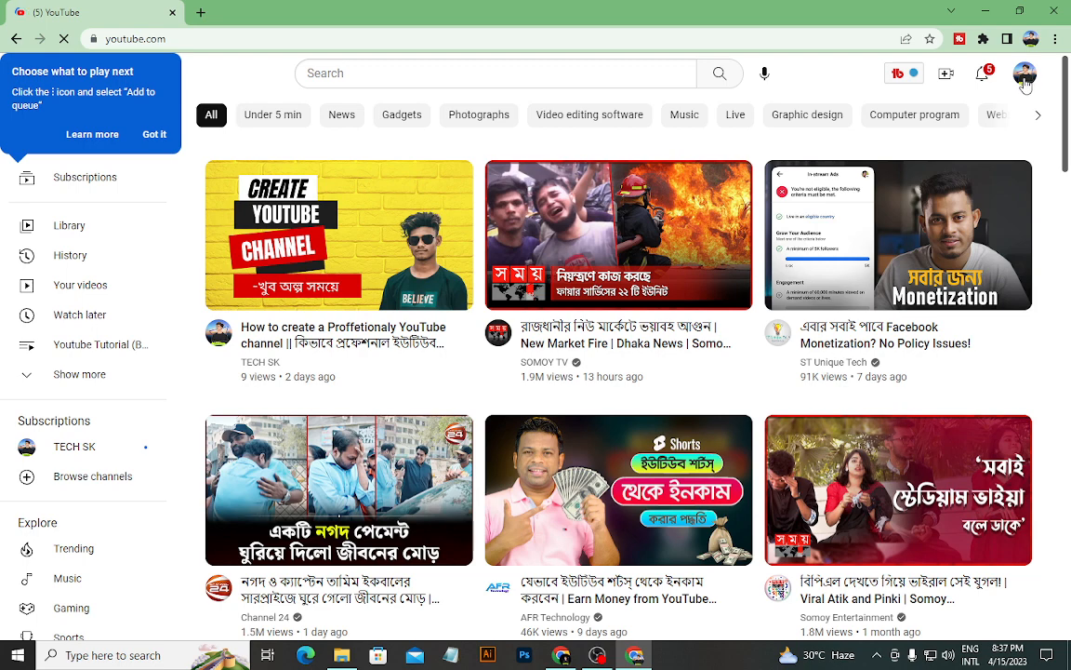
pyautogui.click(1025, 79)
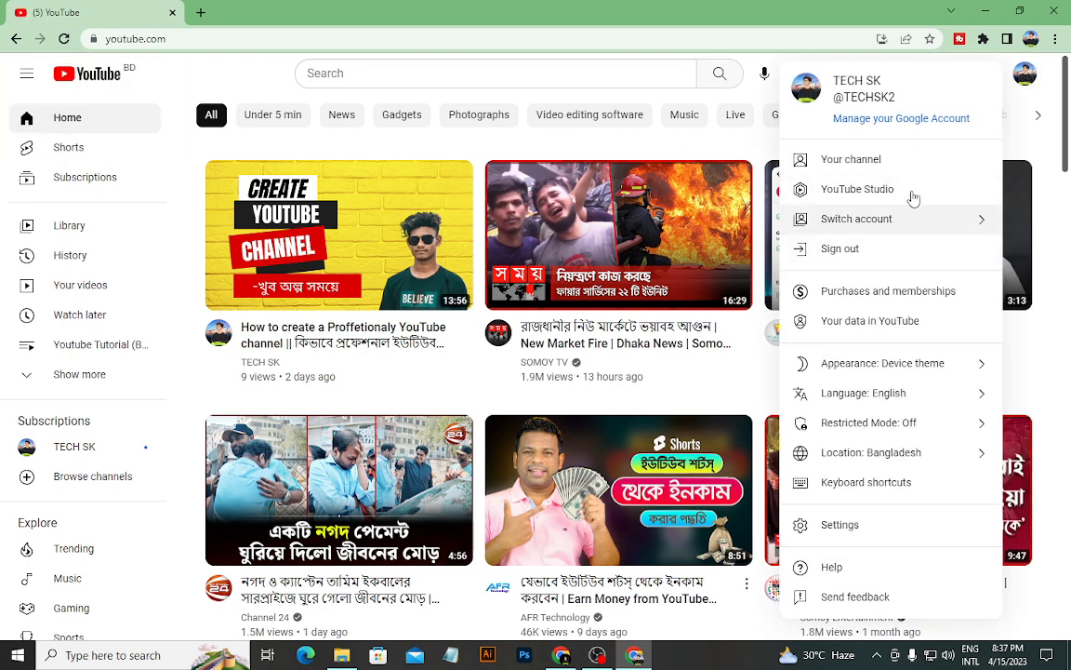
pyautogui.click(877, 188)
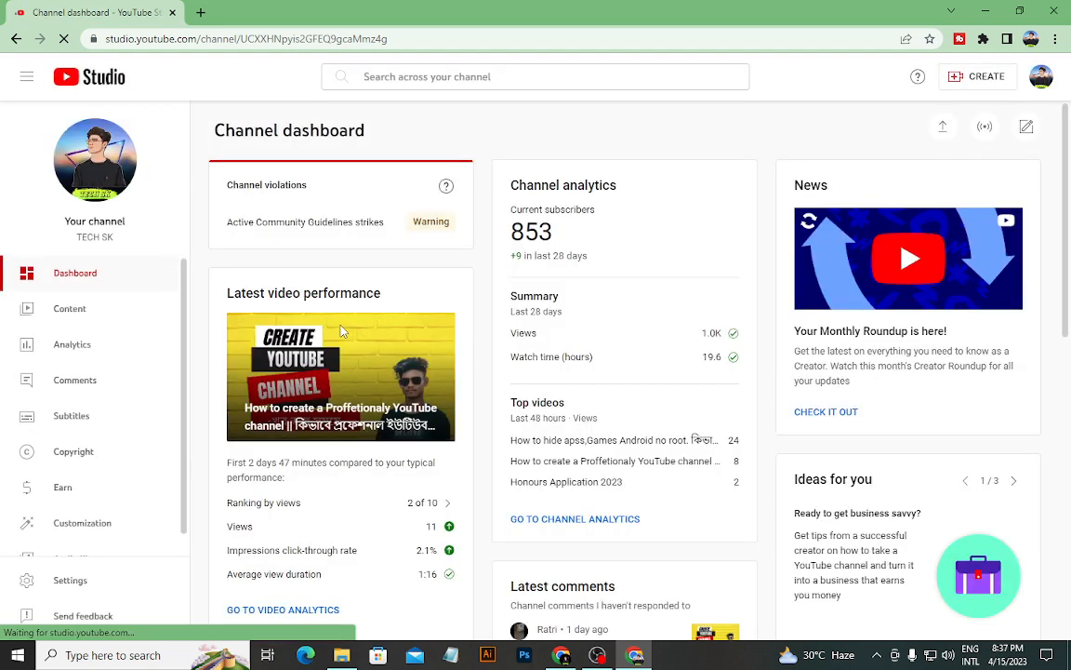
# - Look over the channel dashboard's analytics, published videos, latest comments and latest post
pyautogui.scroll(-7, 621, 297)
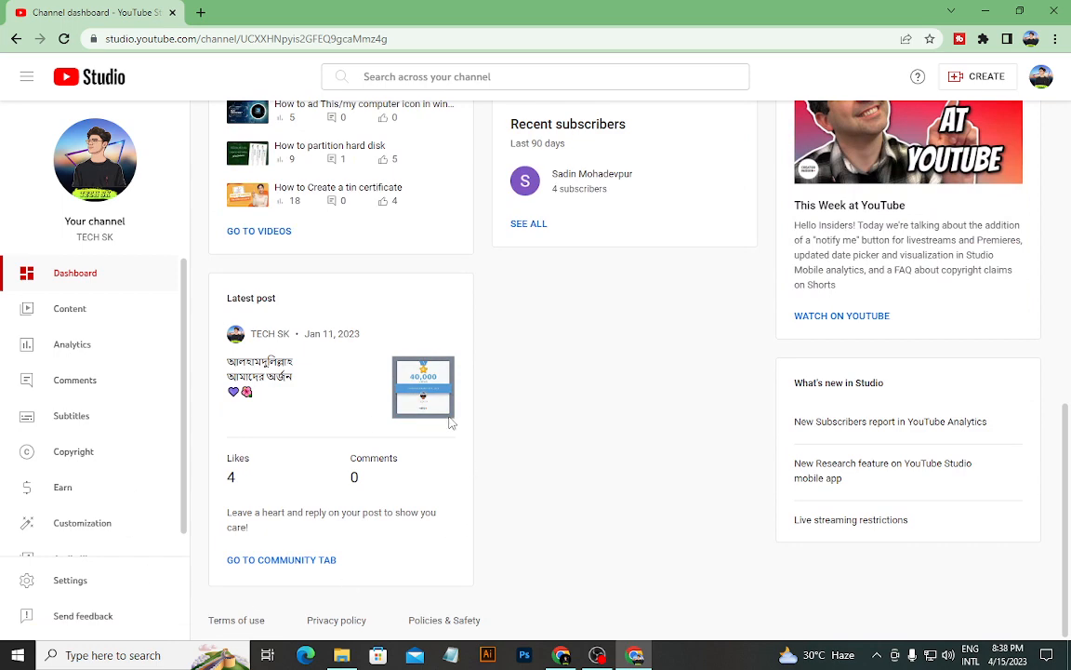
pyautogui.scroll(3, 423, 423)
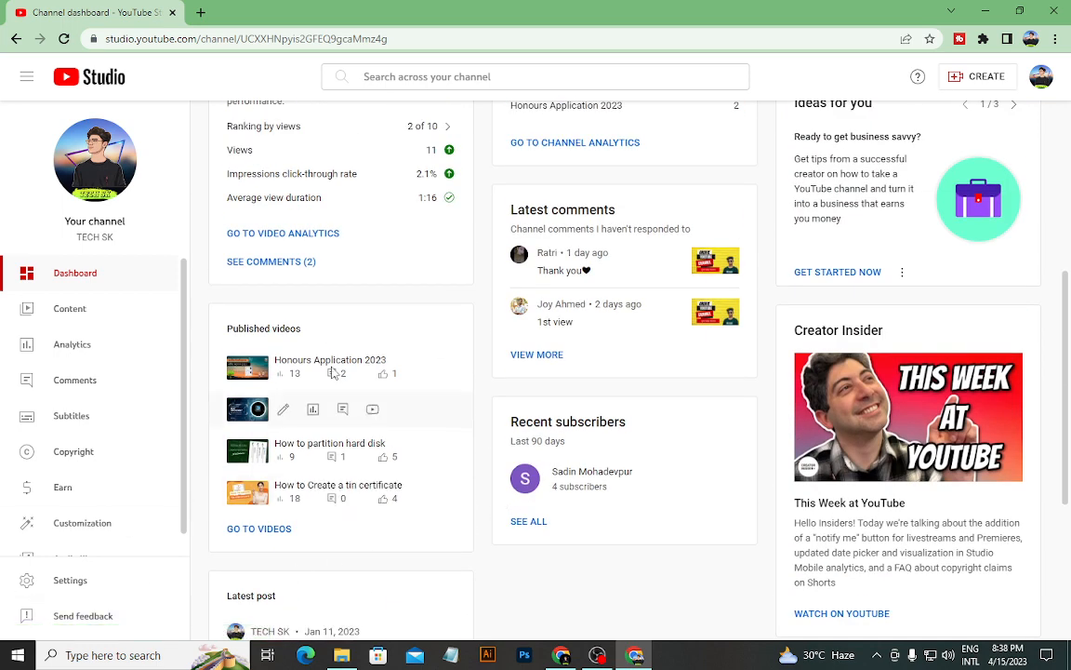
pyautogui.scroll(3, 670, 483)
pyautogui.scroll(1, 669, 484)
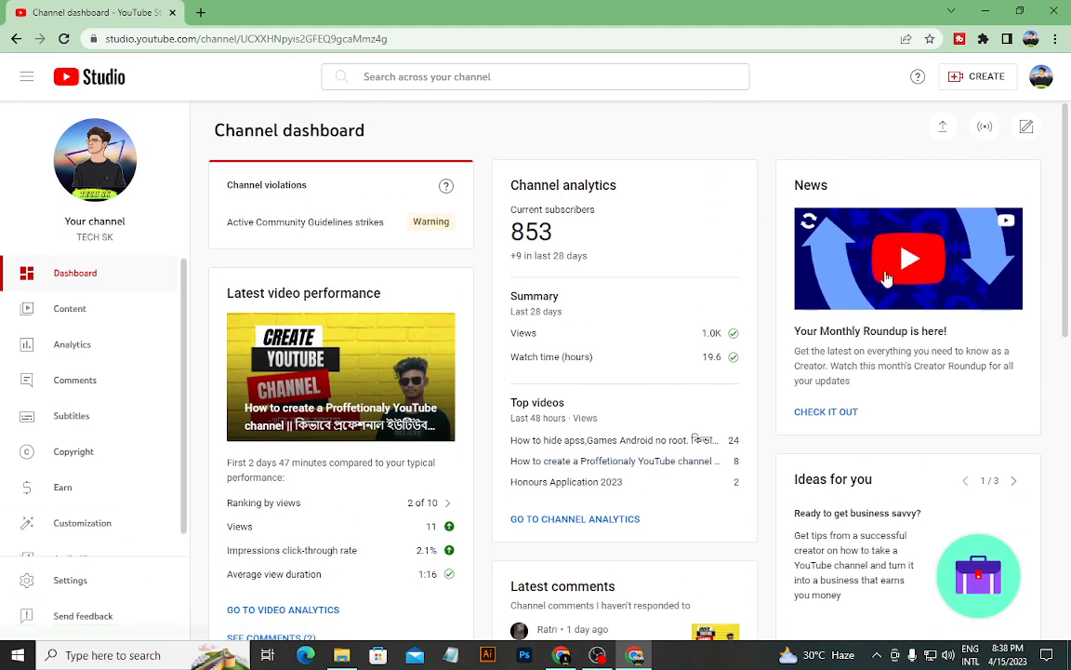
pyautogui.scroll(-2, 669, 465)
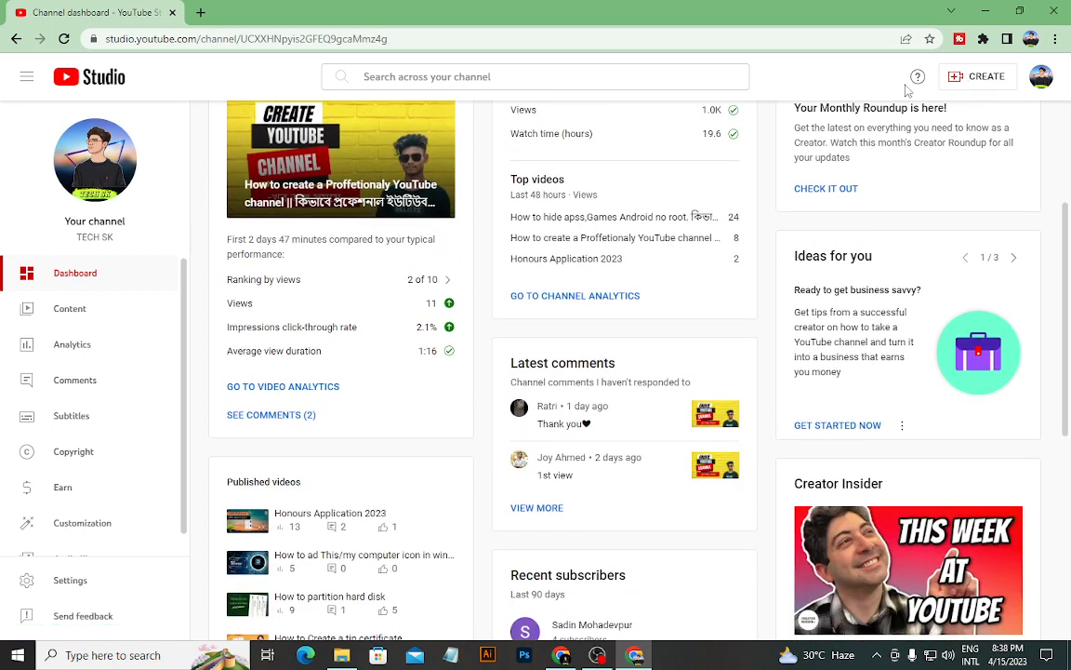
pyautogui.scroll(2, 941, 149)
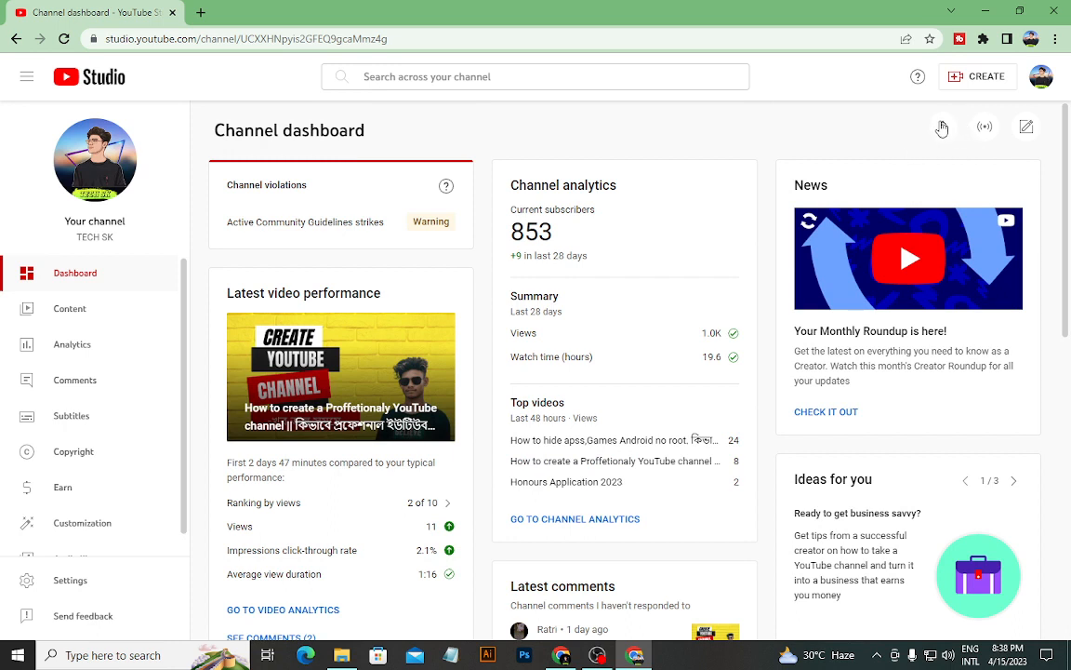
# - Upload the video file Thumbnail Making from the Videos folder and dismiss the tip about reusing details
pyautogui.click(968, 80)
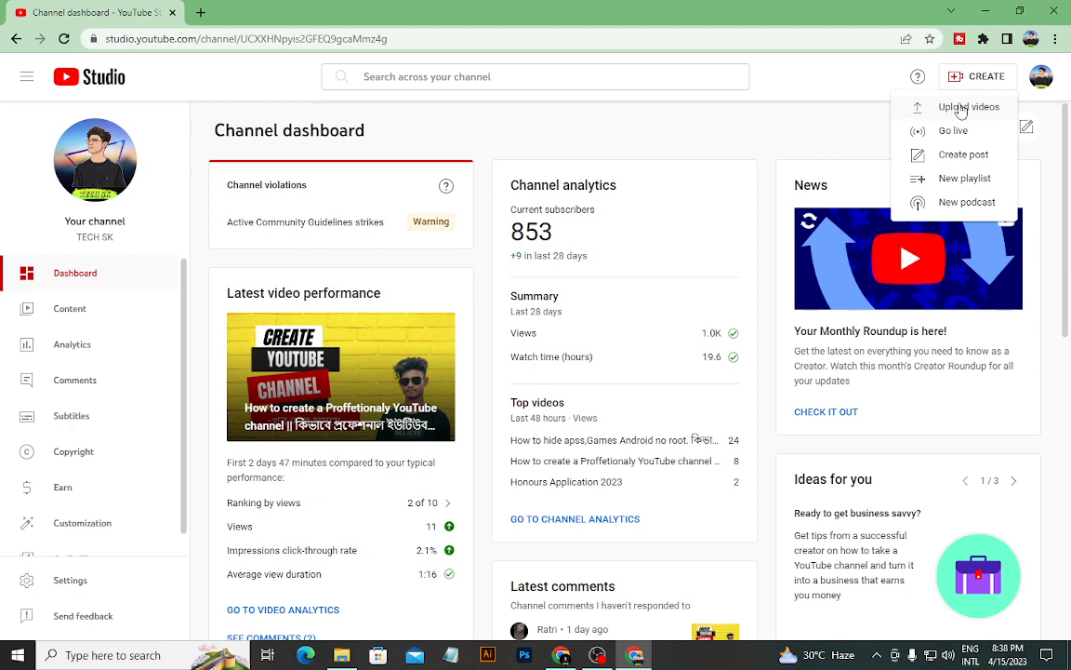
pyautogui.click(958, 108)
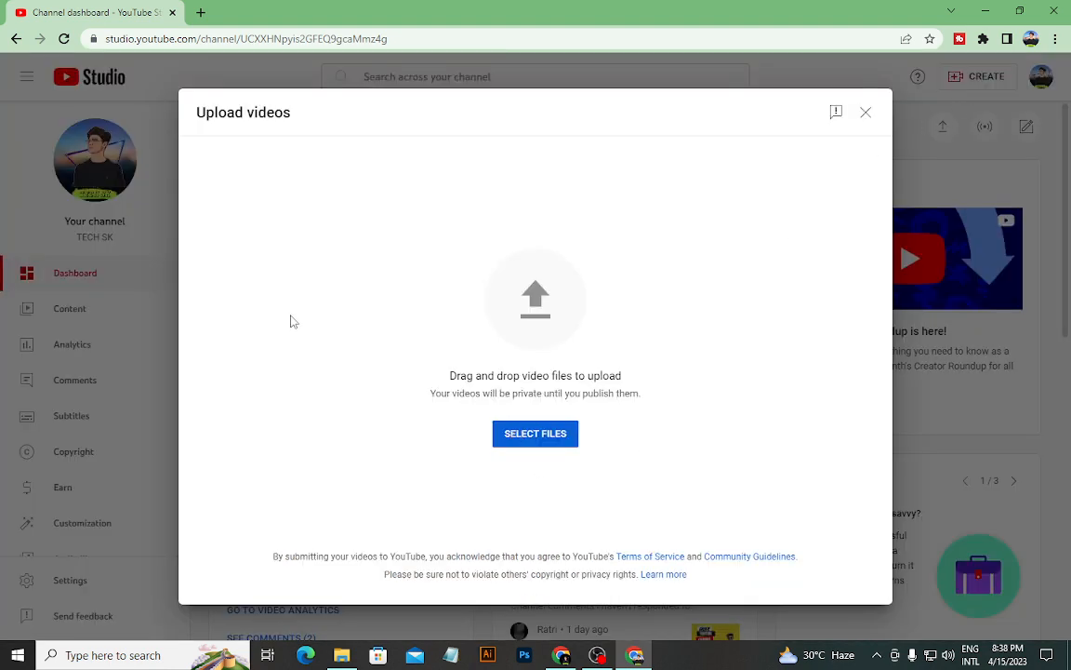
pyautogui.click(539, 432)
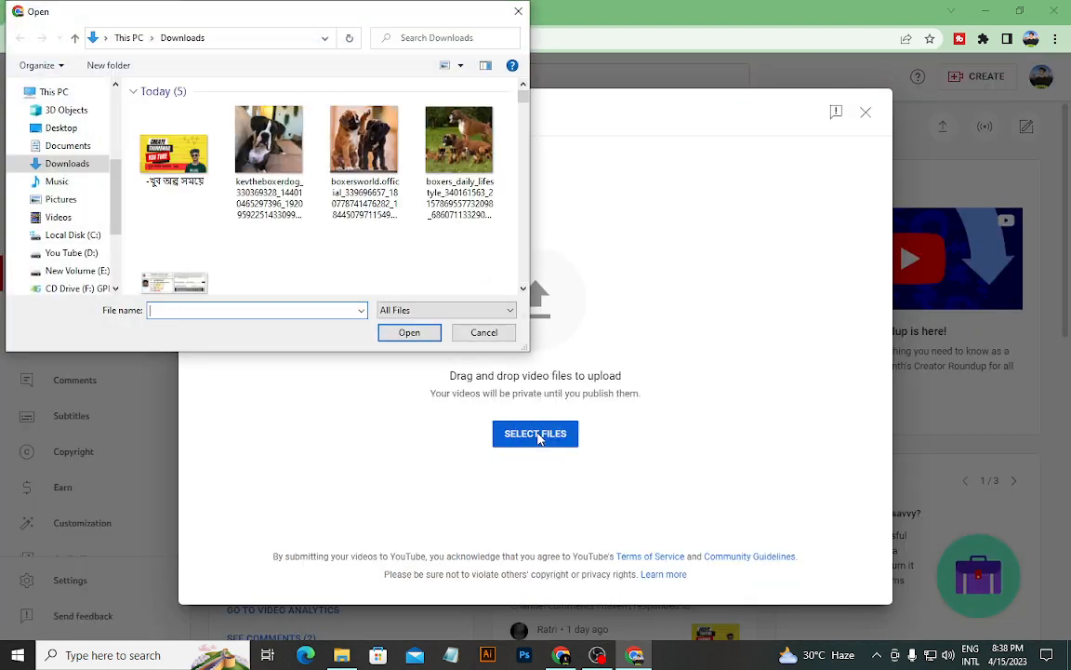
pyautogui.click(58, 217)
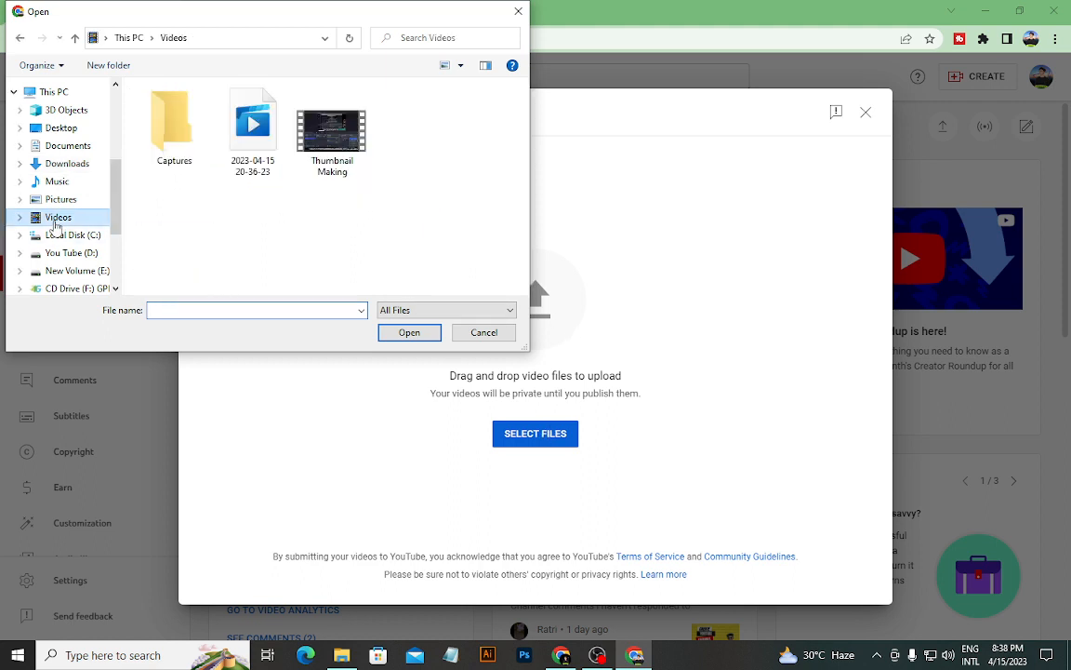
pyautogui.click(318, 126)
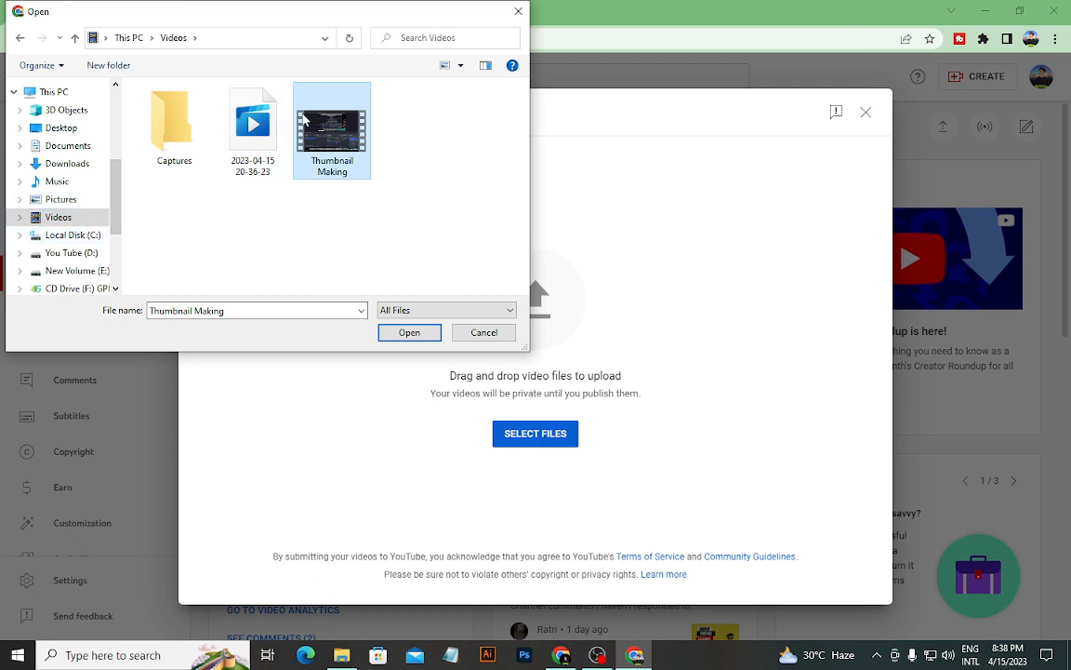
pyautogui.click(407, 332)
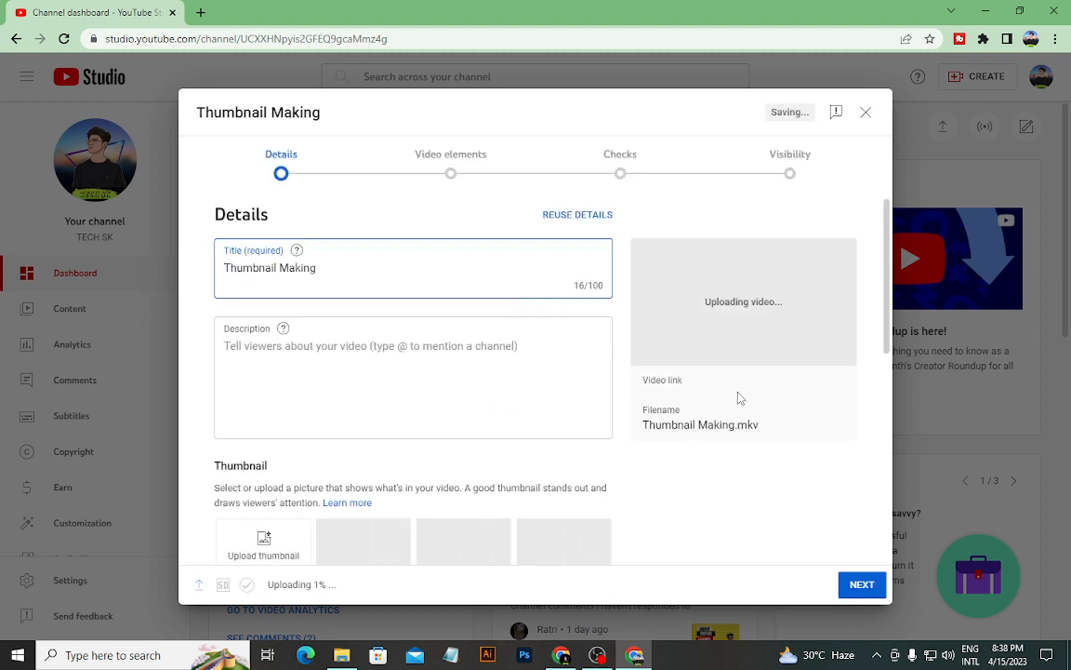
pyautogui.click(536, 300)
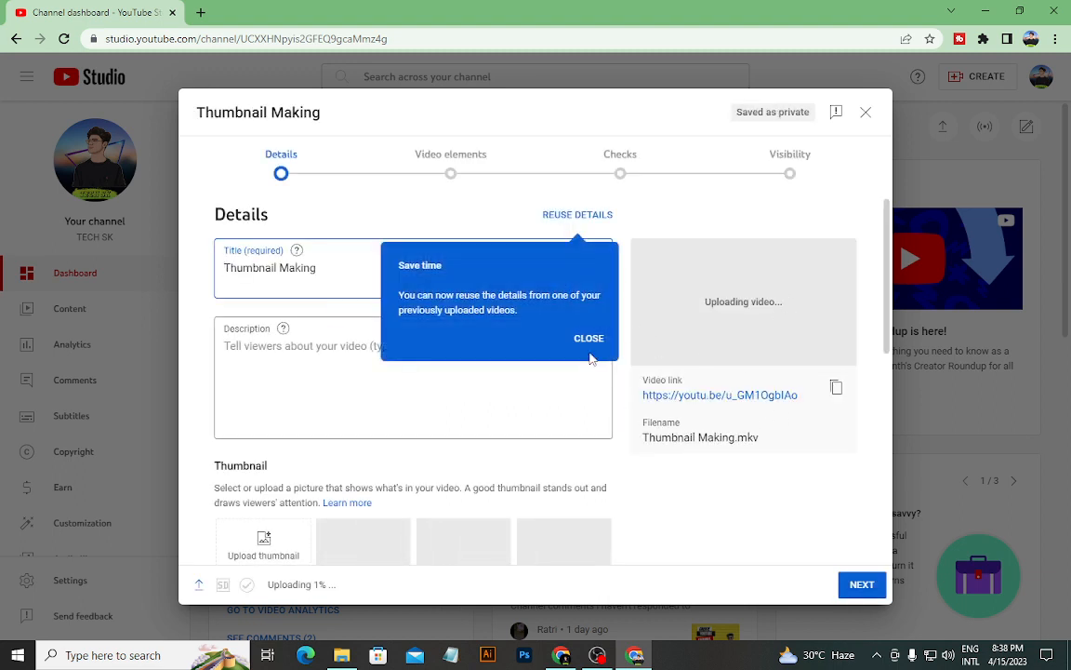
pyautogui.click(588, 341)
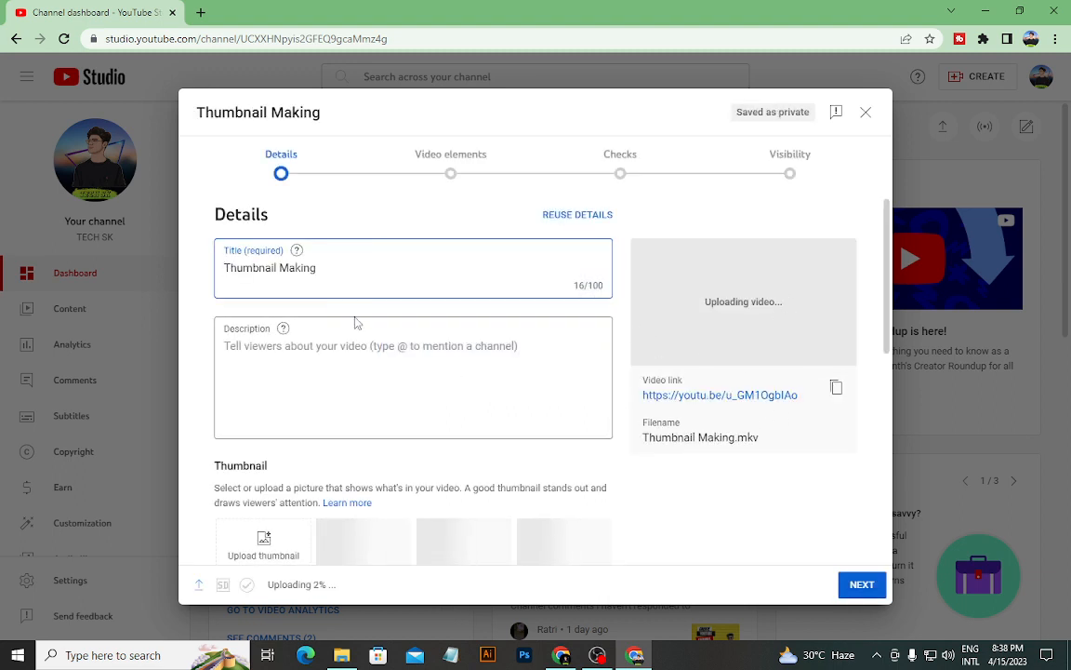
# - Replace the video title with "How to Create a YouTube Thumbnail in Canva || ক্যনভা থেকে থাম্নেইল তৈরি খুব সহজে ।", copied from the desktop Youtube text file
pyautogui.moveTo(328, 269); pyautogui.dragTo(388, 275)
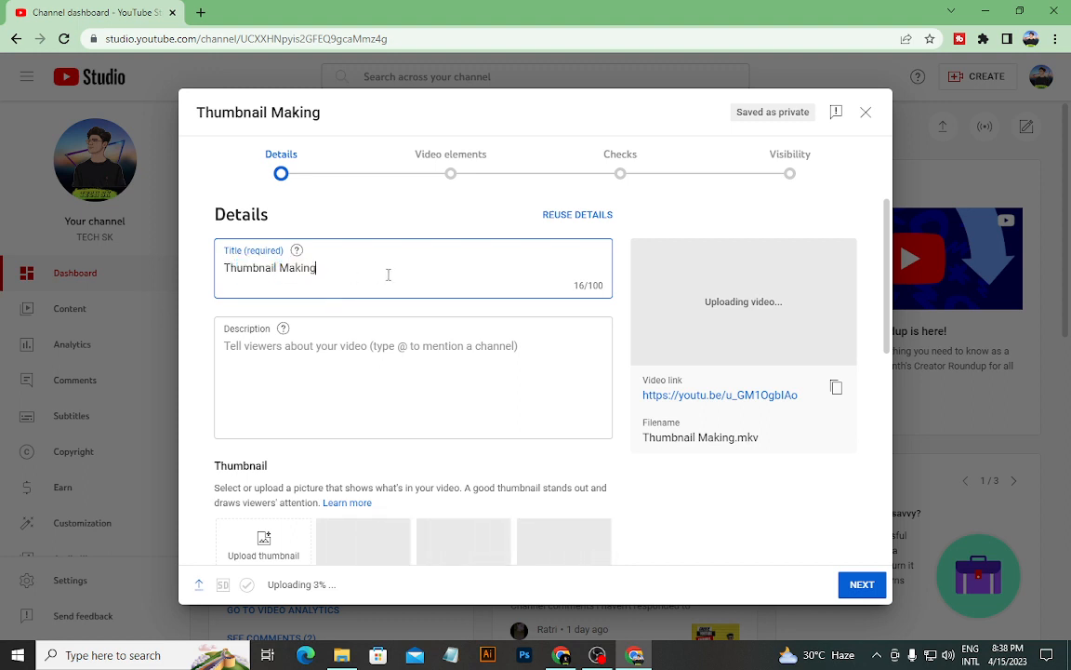
pyautogui.click(983, 8)
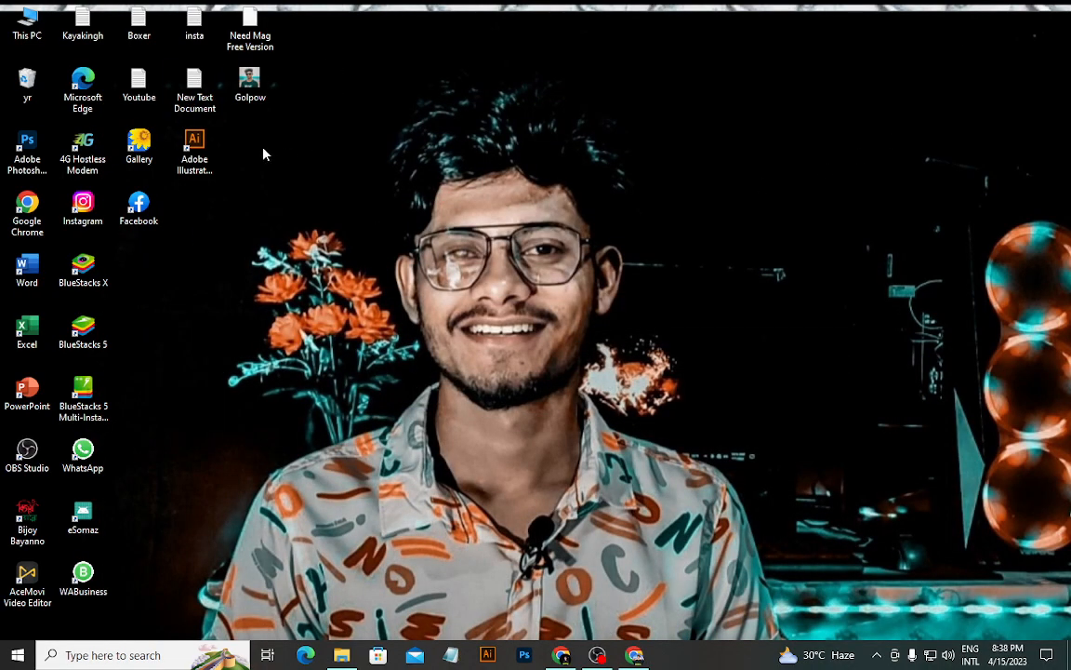
pyautogui.doubleClick(136, 85)
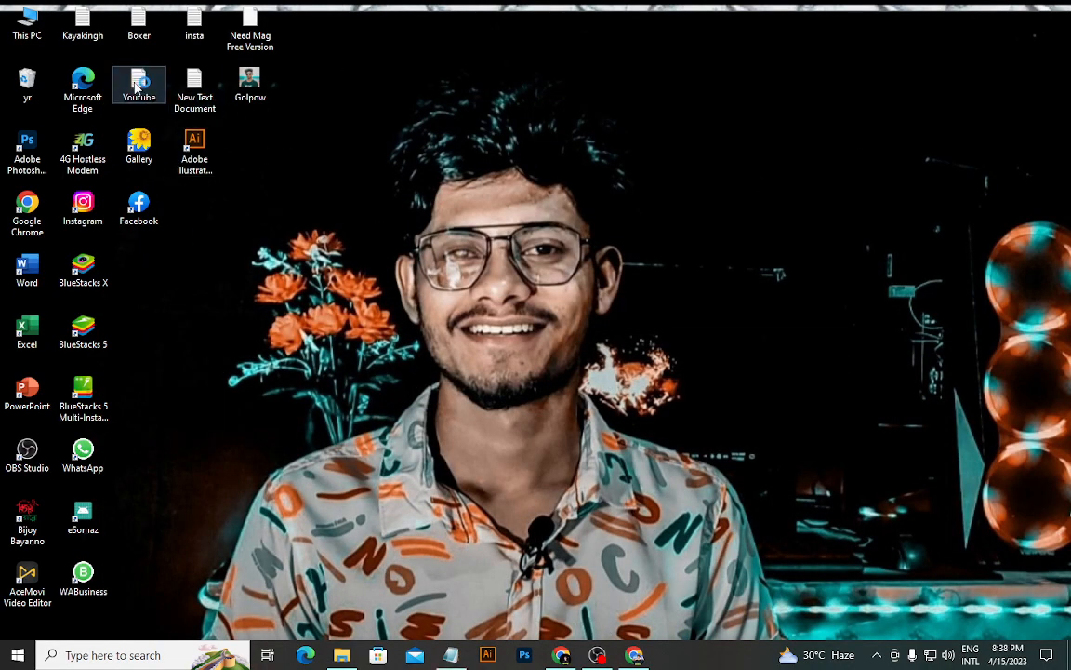
pyautogui.moveTo(127, 188); pyautogui.dragTo(550, 186)
pyautogui.hotkey('ctrl', 'c')
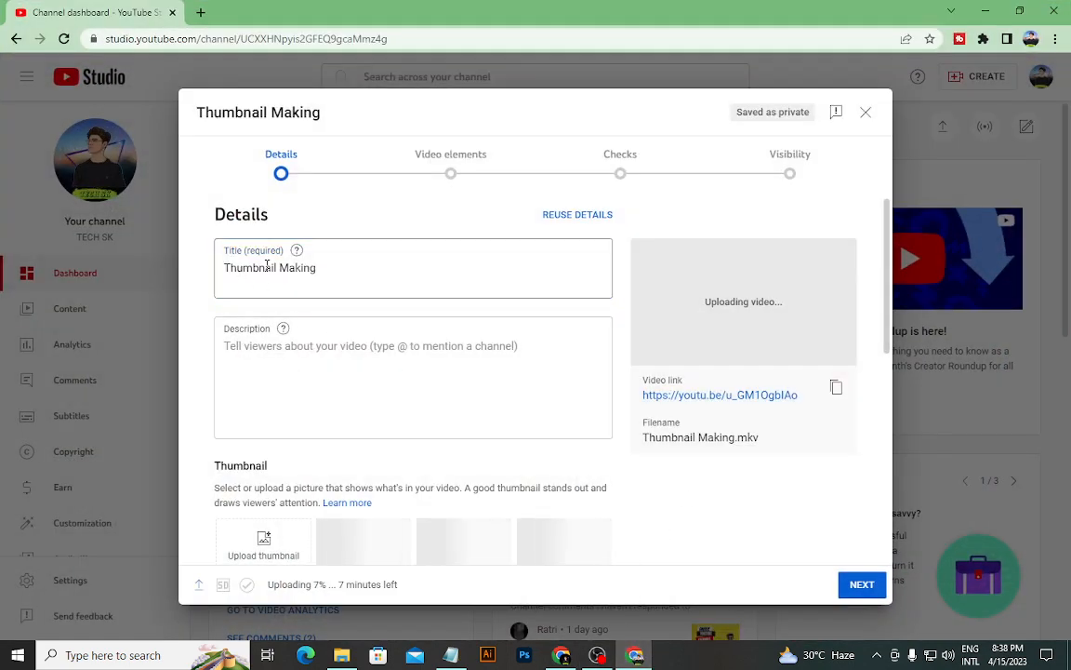
pyautogui.moveTo(319, 270); pyautogui.dragTo(223, 270)
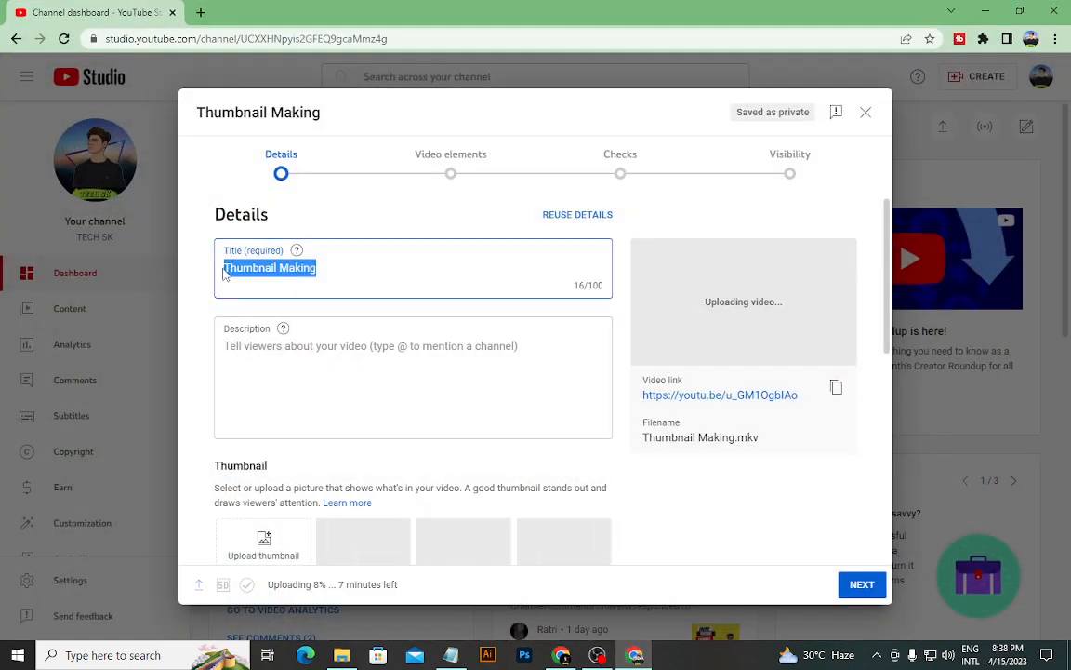
pyautogui.press('BackSpace')
pyautogui.hotkey('ctrl', 'v')
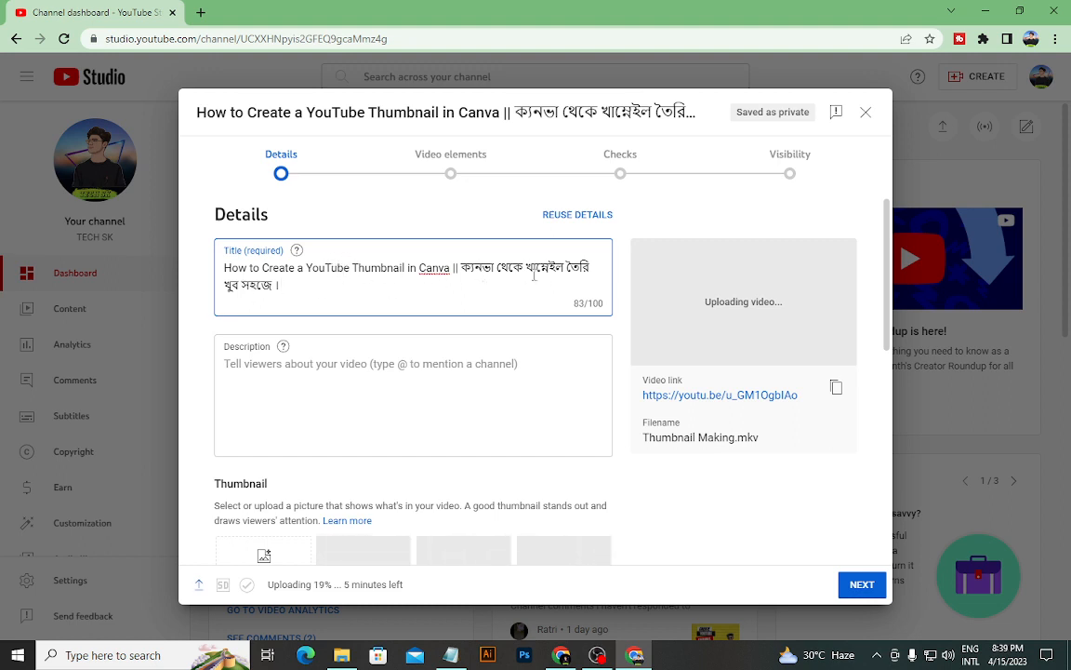
# - Fill the video description with the full text beginning "Welcome to my tutorial on creating a YouTube thumbnail in Canva!", copied from the Youtube note in Notepad
pyautogui.click(400, 363)
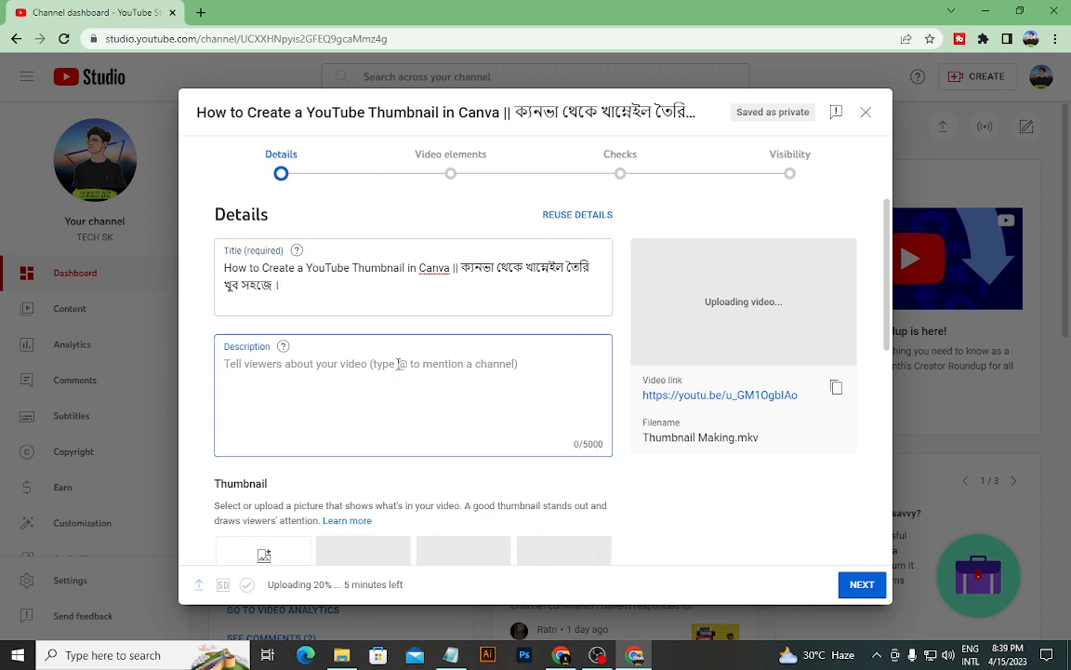
pyautogui.rightClick(530, 546)
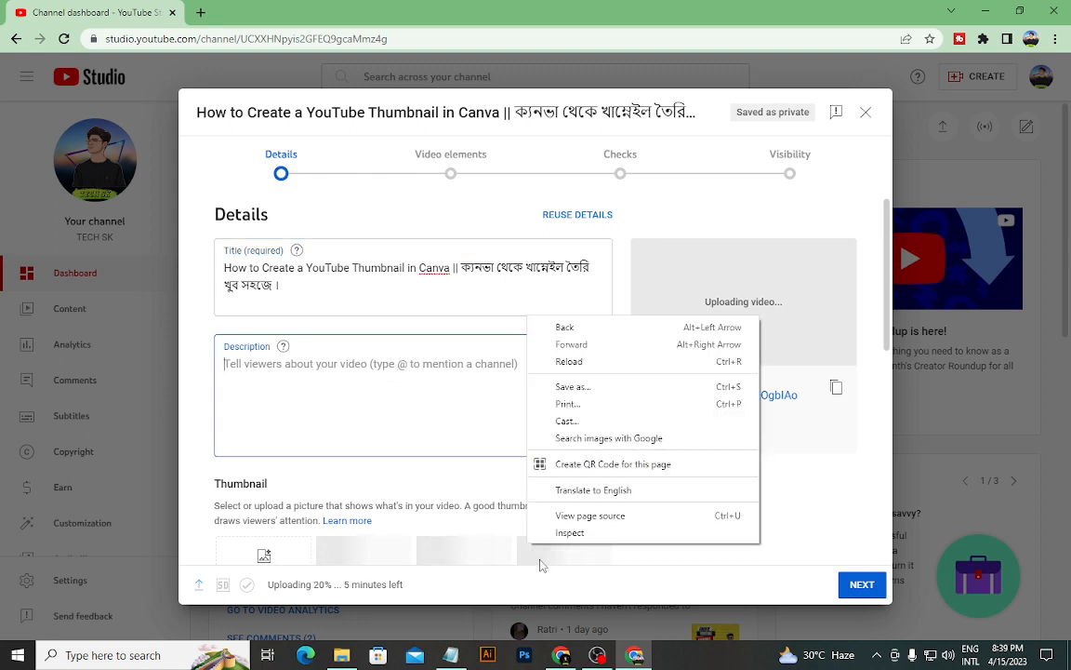
pyautogui.click(742, 618)
pyautogui.hotkey('alt', 'Tab')
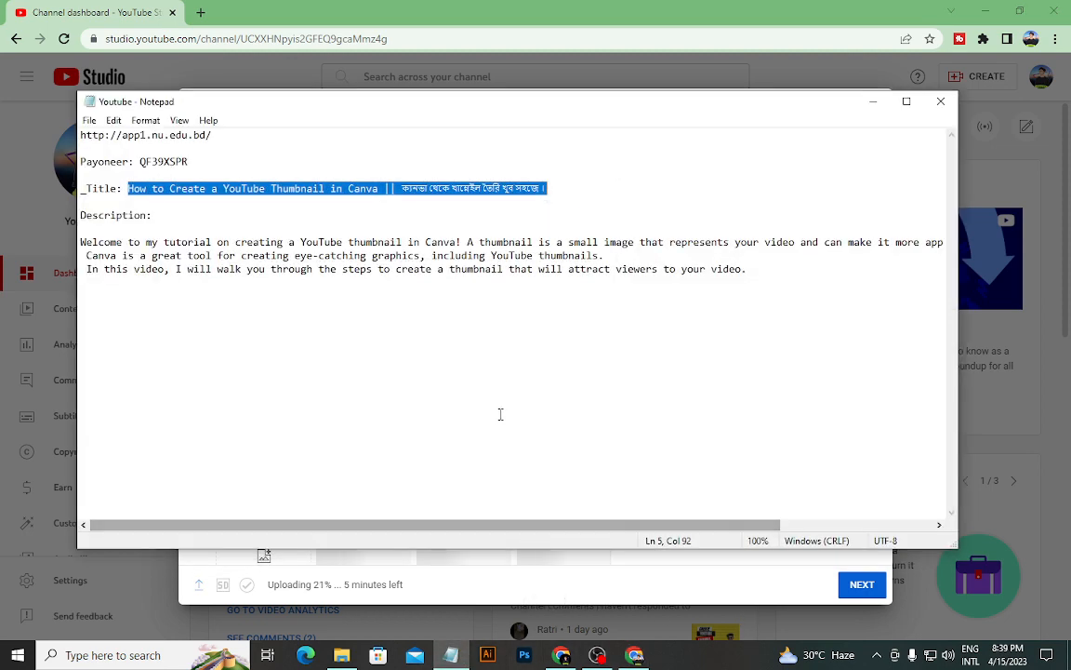
pyautogui.moveTo(81, 242); pyautogui.dragTo(708, 287)
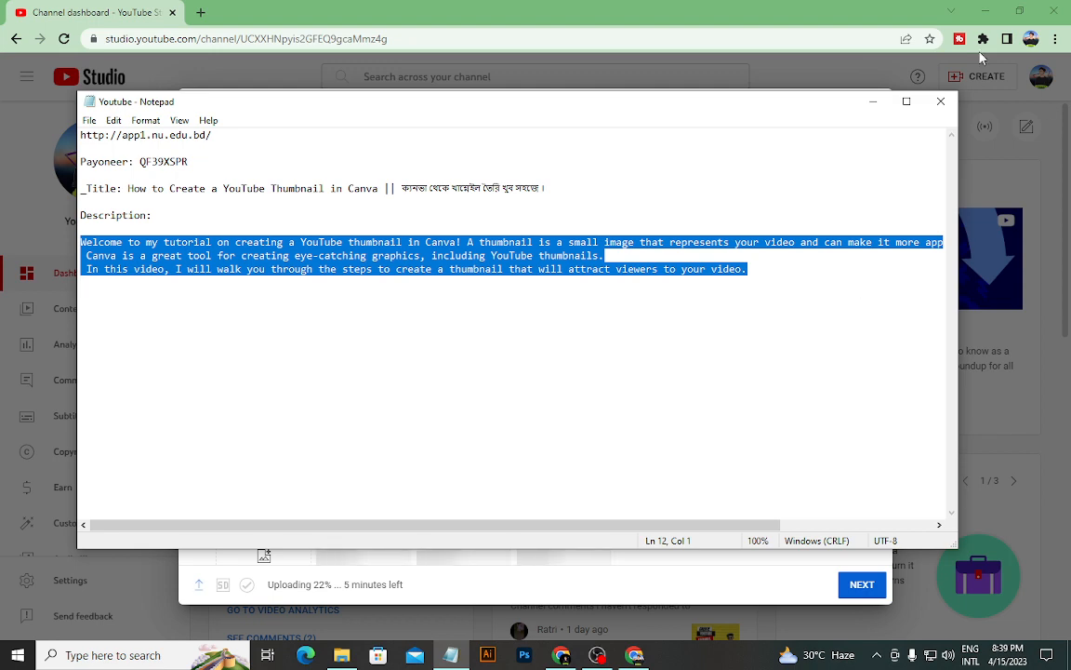
pyautogui.click(872, 102)
pyautogui.click(336, 372)
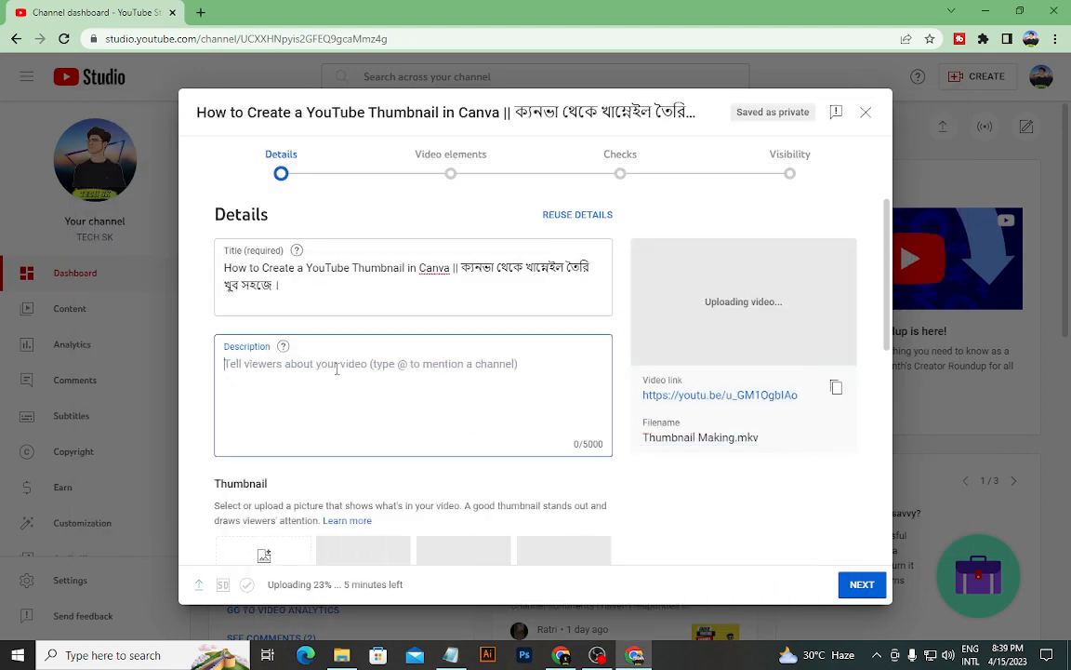
pyautogui.write('Welcome to my tutorial on creating a YouTube thumbnail in Canva! A thumbnail is a small image that represents your video and can make it more appealing and clickable to viewers.  Canva is a great tool for creating eye-catching graphics, including YouTube thumbnails.  In this video, I will walk you through the steps to create a thumbnail that will attract viewers to your video.')
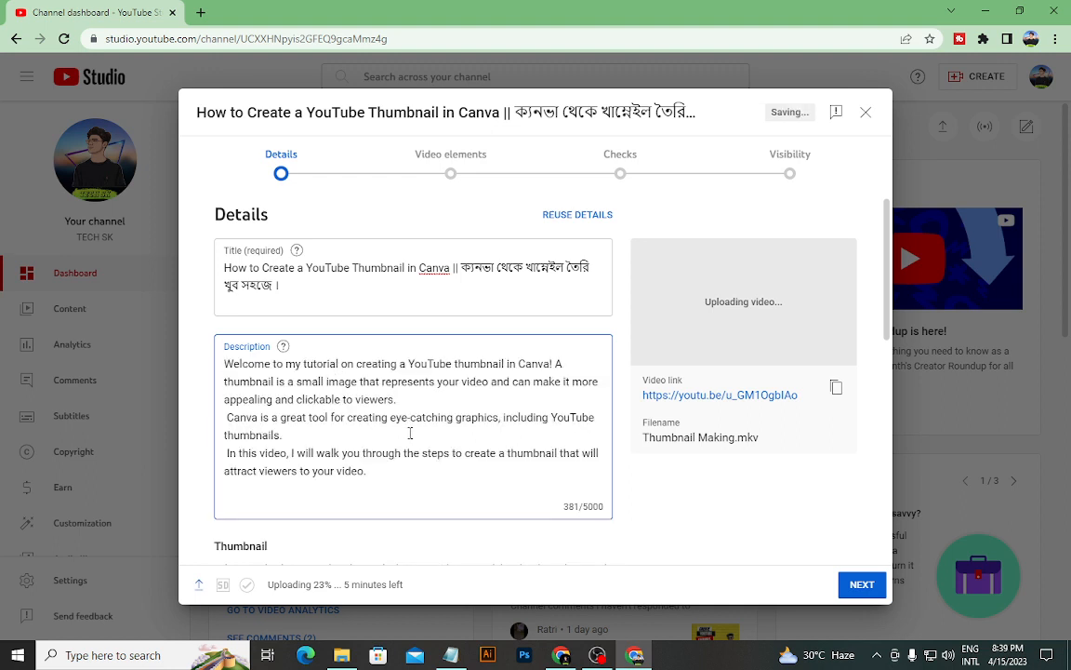
pyautogui.scroll(-1, 409, 447)
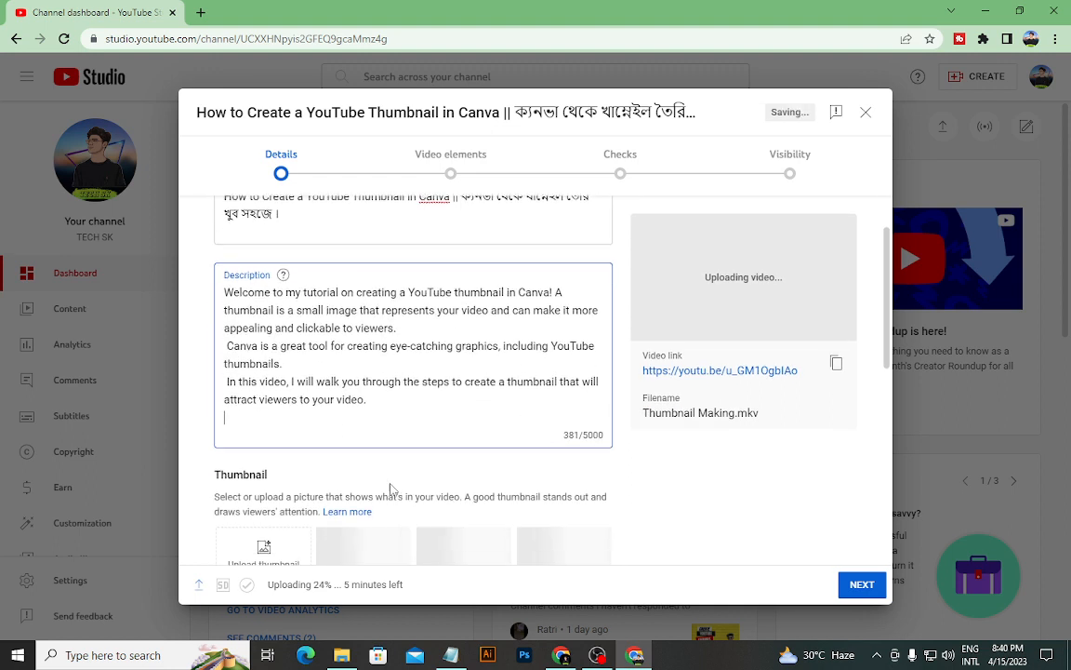
# - Add the hashtag #techsk on its own line below the description text, leaving a blank line above it
pyautogui.press('Return')
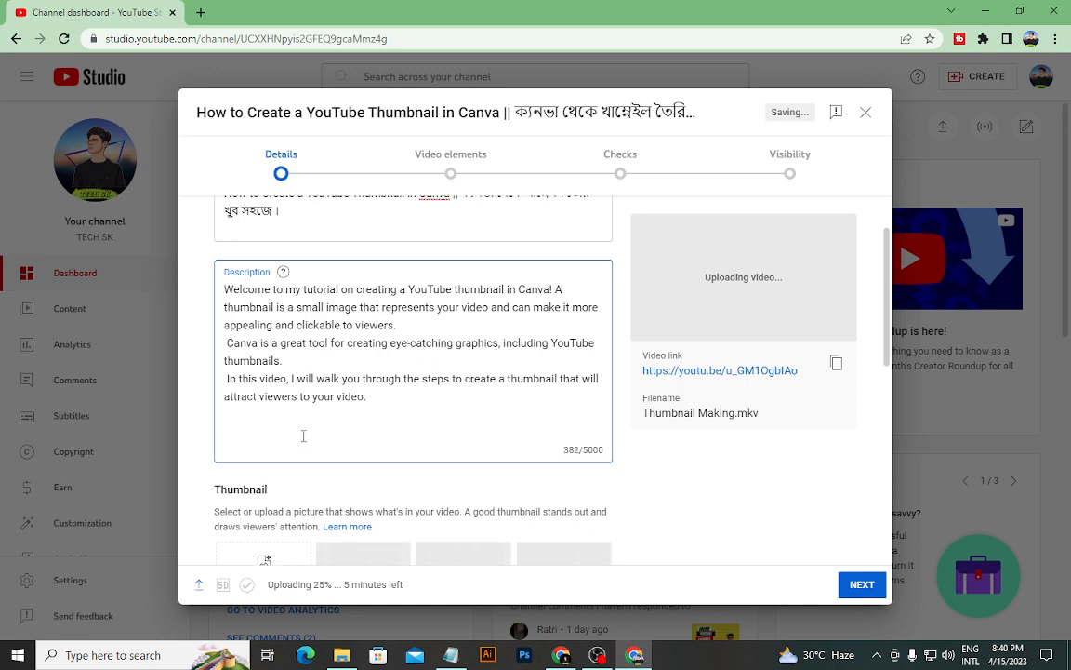
pyautogui.write('#')
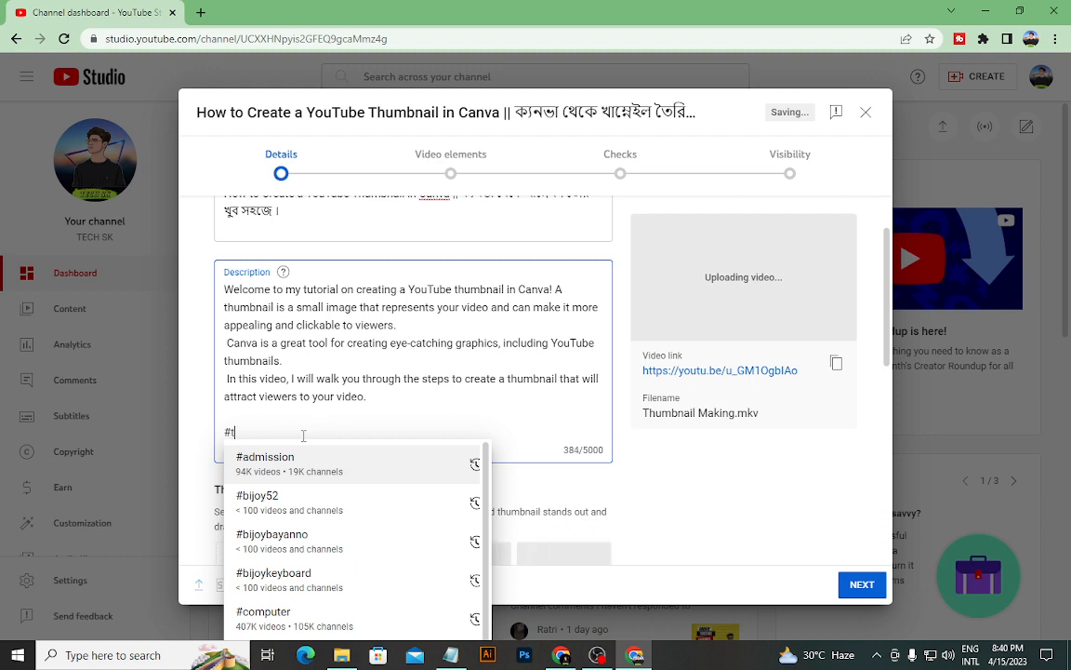
pyautogui.write('tech')
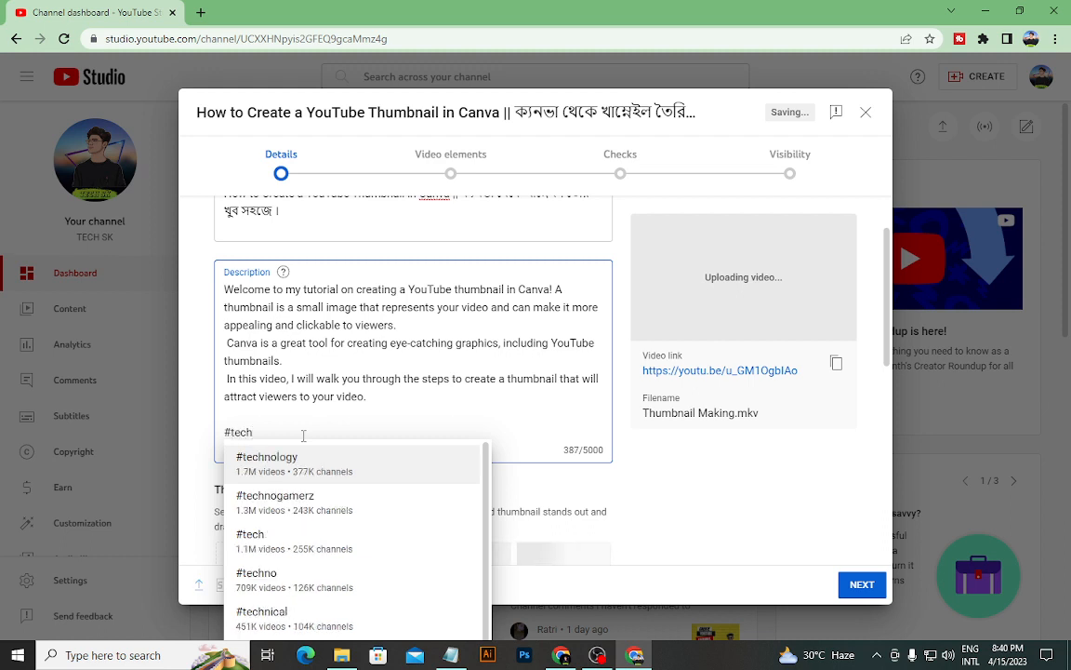
pyautogui.write('sk')
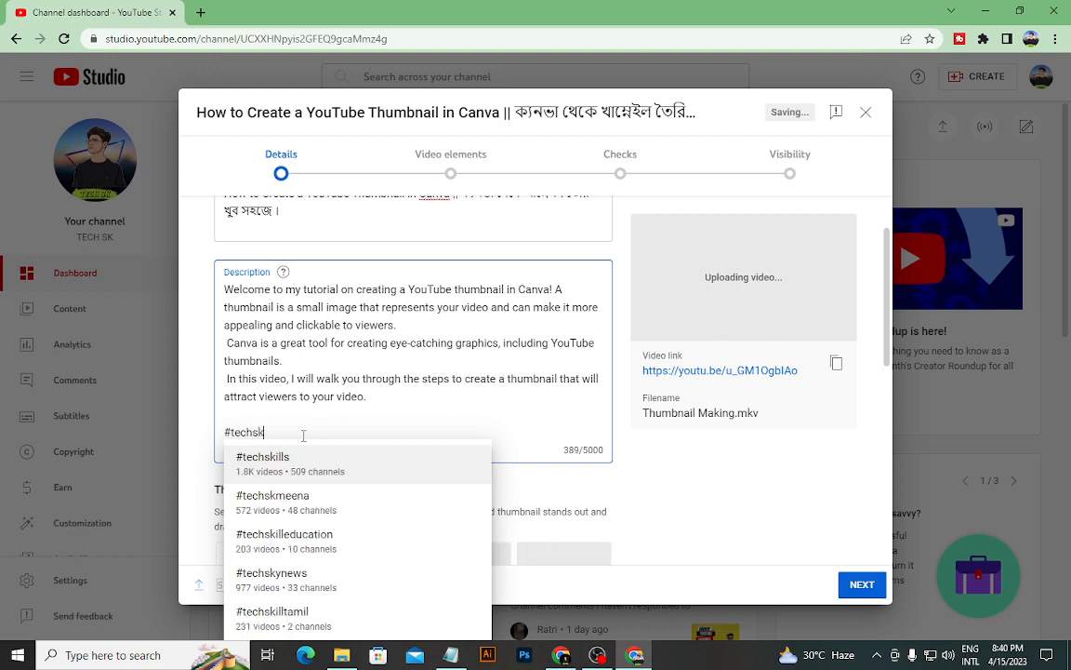
pyautogui.write('jh')
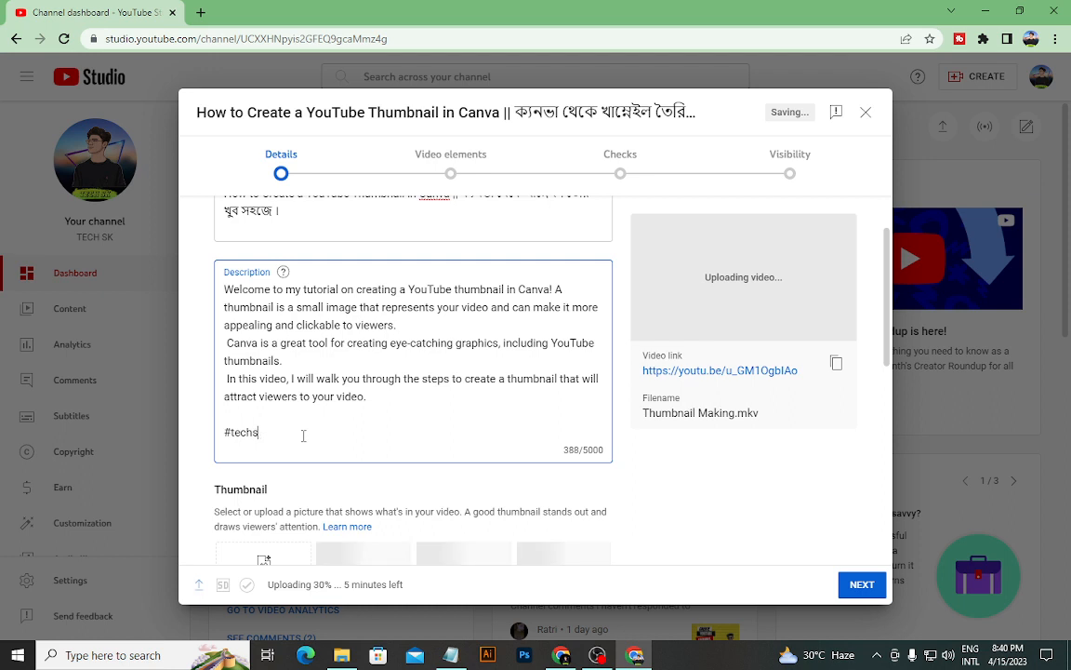
pyautogui.press('BackSpace')
pyautogui.press('BackSpace')
pyautogui.press('BackSpace')
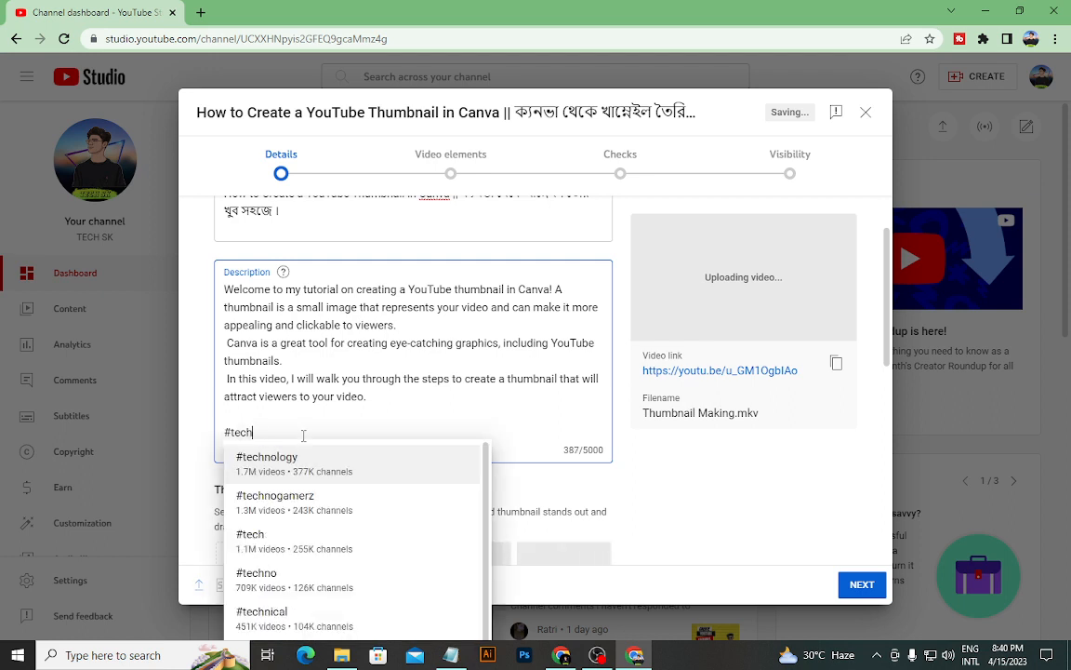
pyautogui.write('sk')
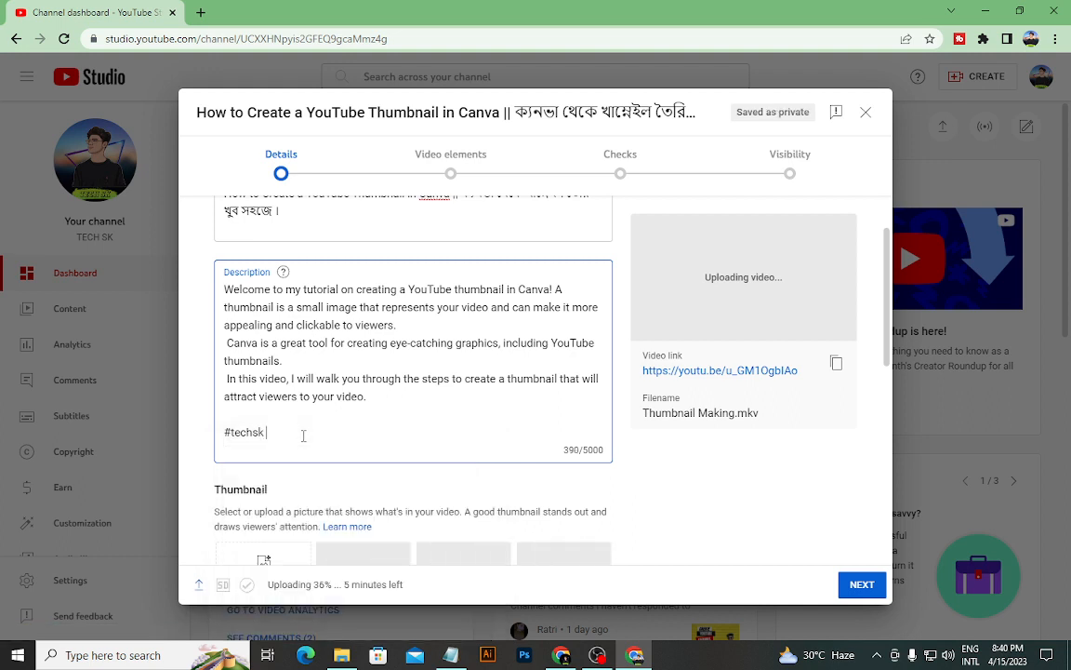
# - Add the hashtags #tutorial and #thumbnail after #techsk in the video description
pyautogui.write('#')
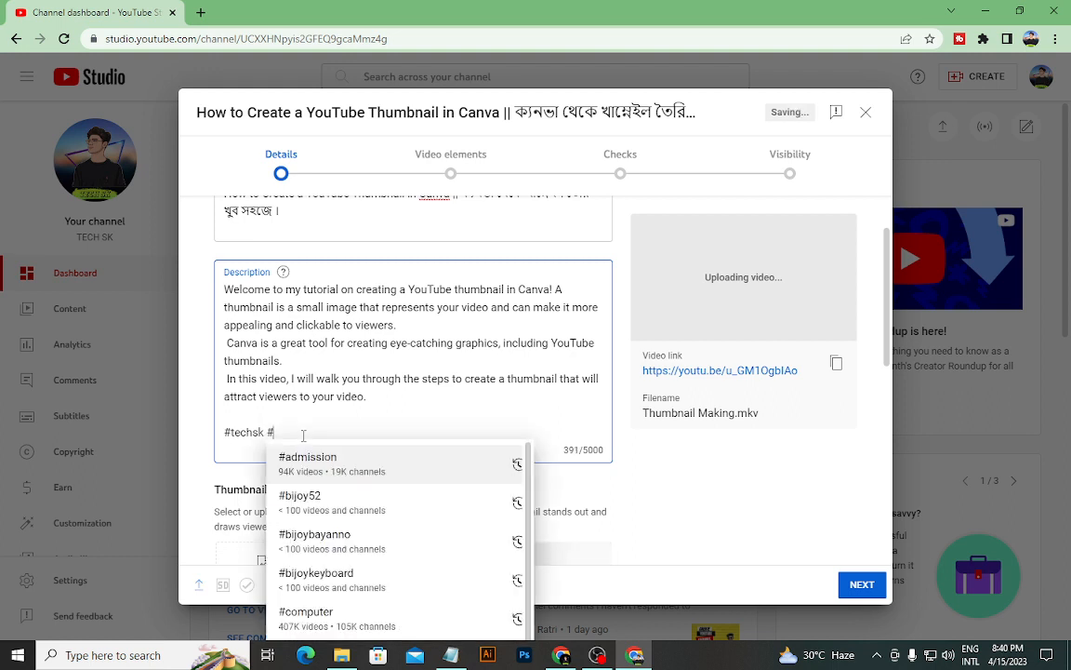
pyautogui.write('tu')
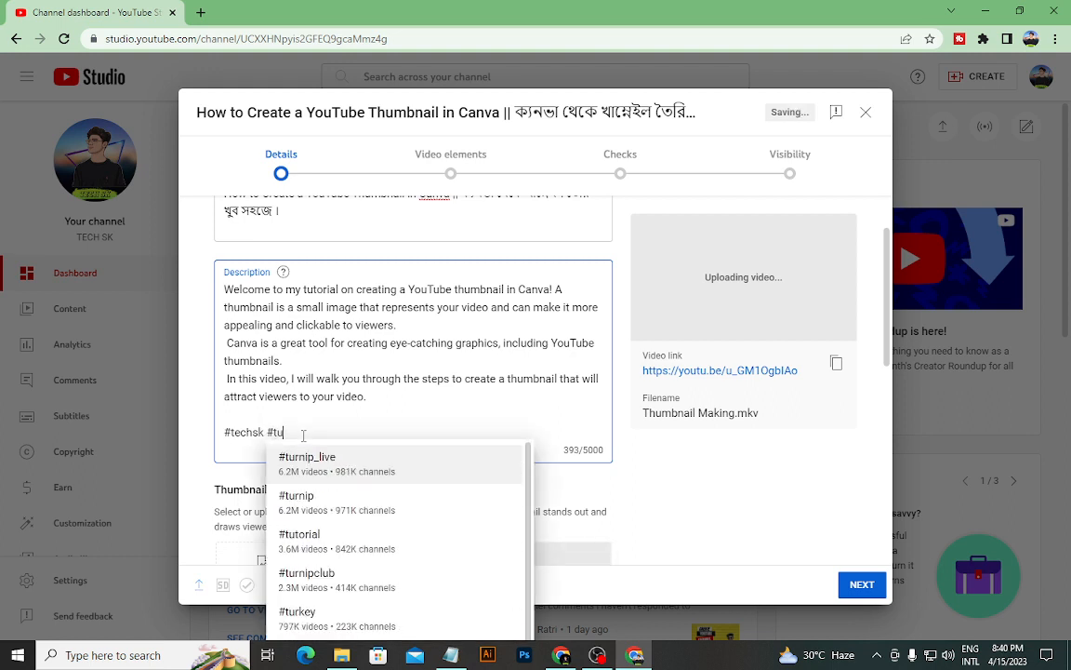
pyautogui.write('torial')
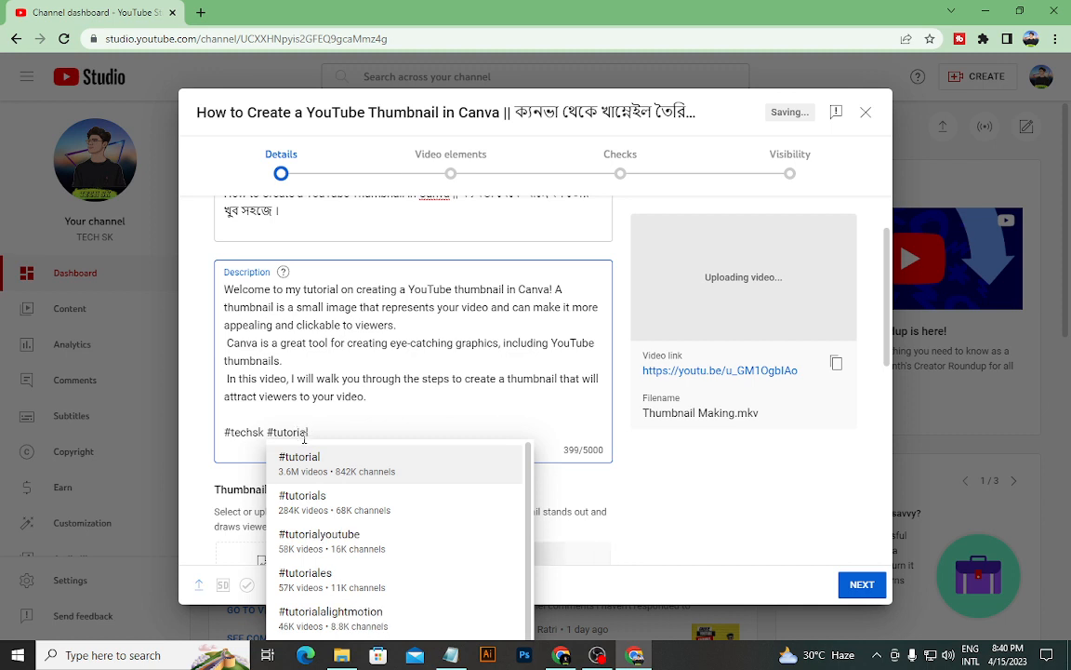
pyautogui.click(310, 457)
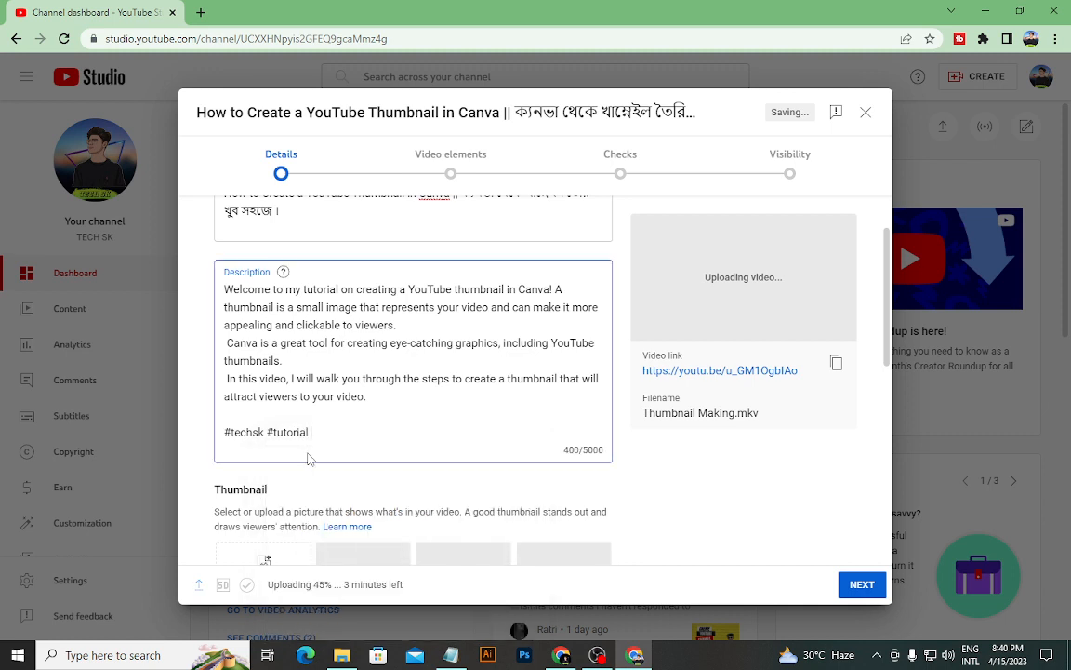
pyautogui.write('#')
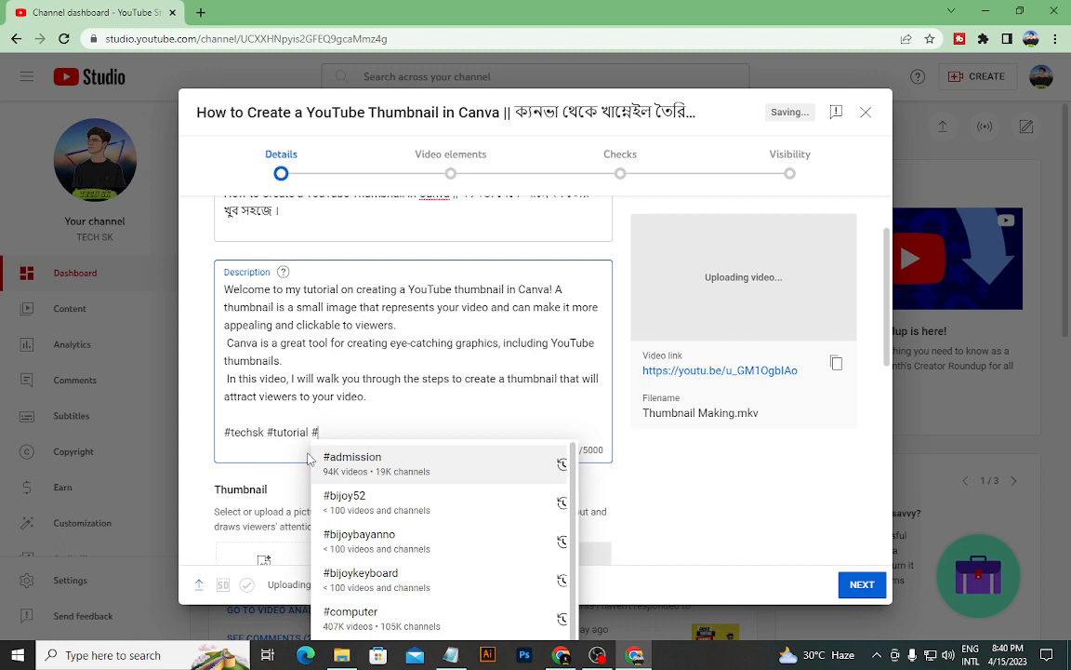
pyautogui.write('thumbnail')
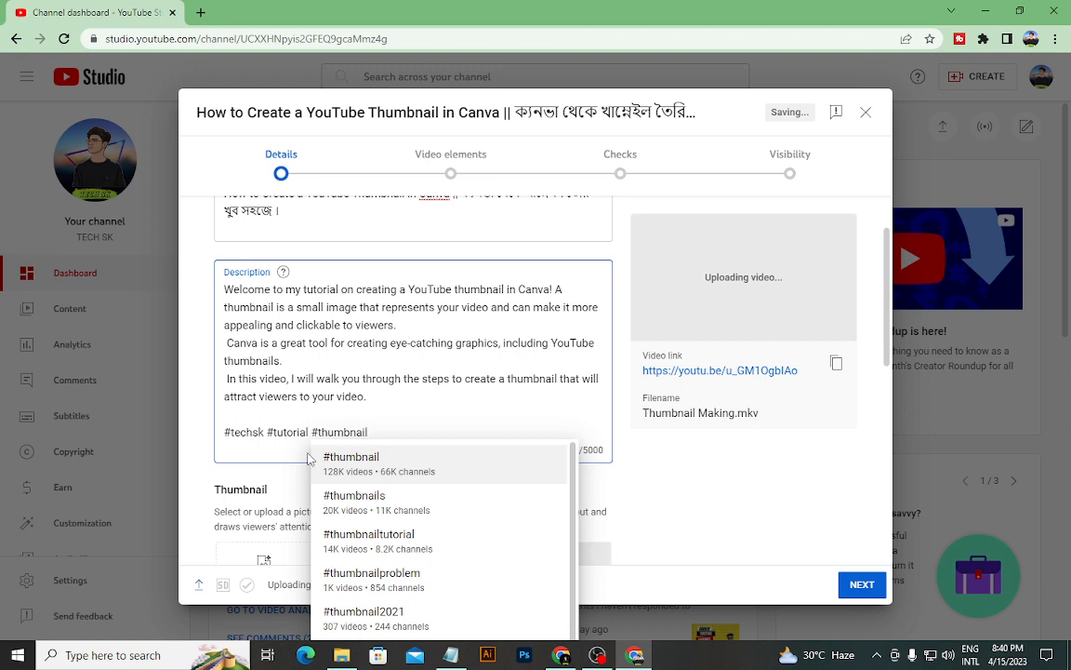
pyautogui.click(394, 462)
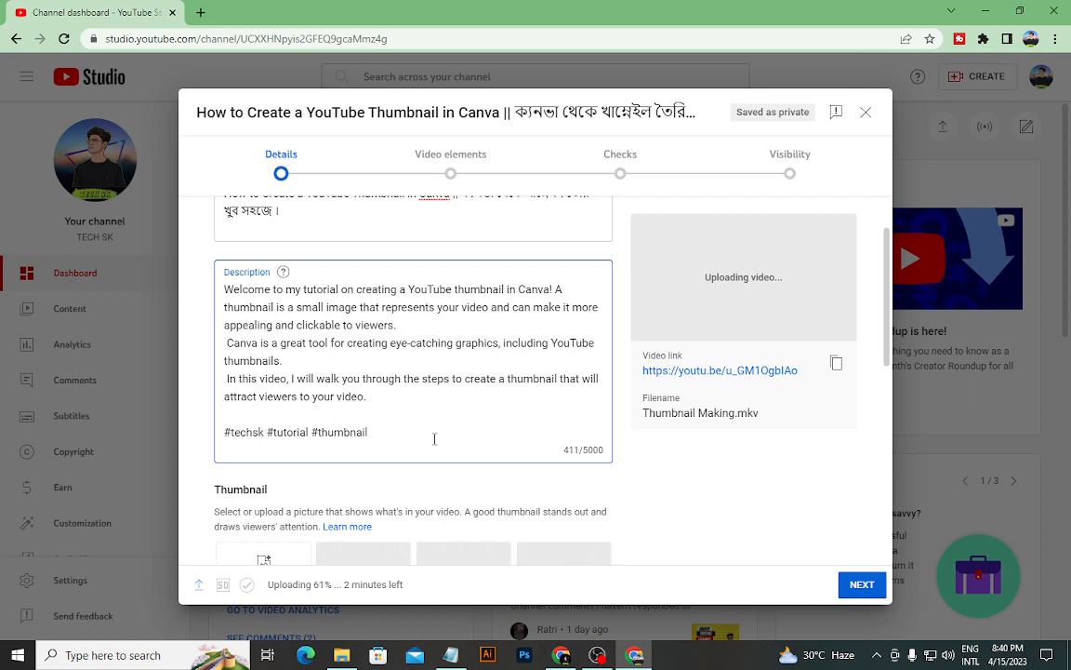
# - Add the suggested hashtag #createthumbnail after #thumbnail in the video description
pyautogui.write('#')
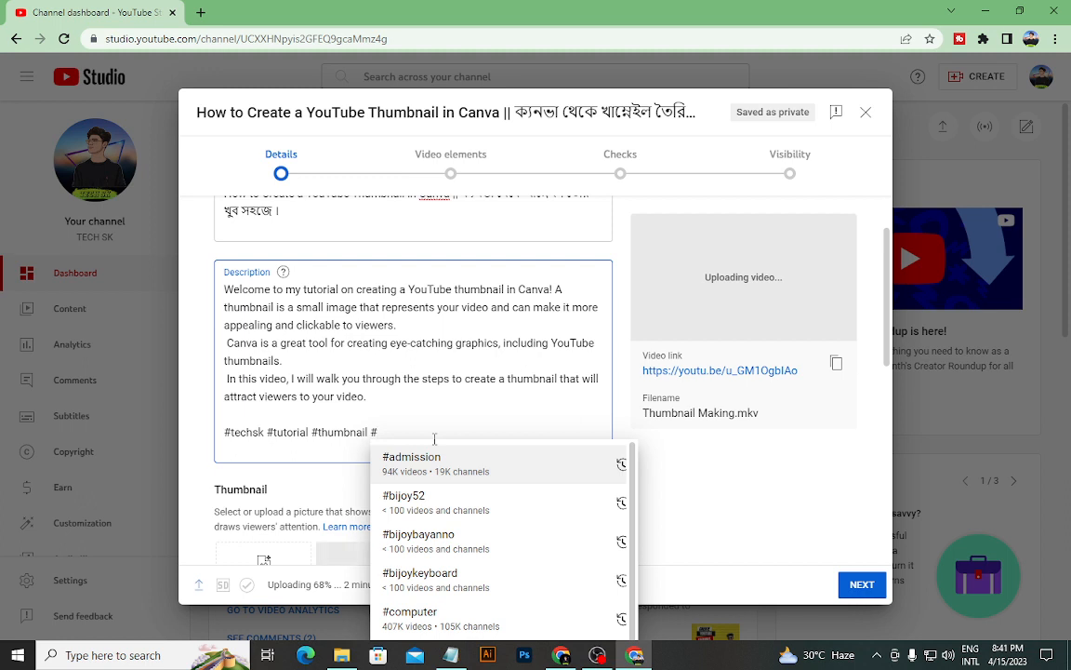
pyautogui.write('create')
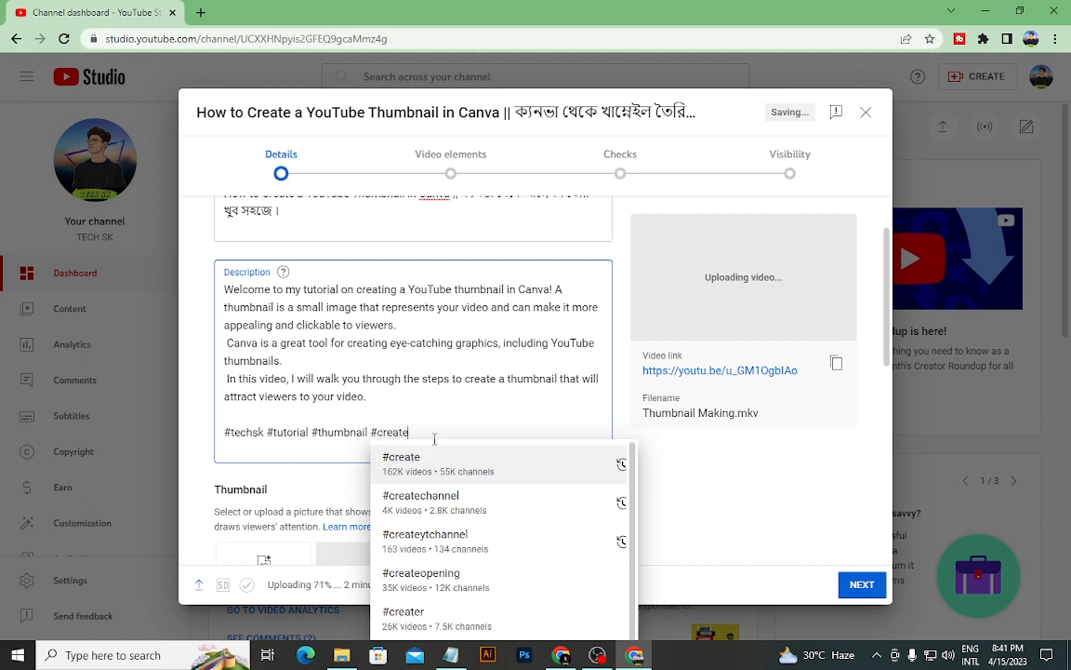
pyautogui.write('thumb')
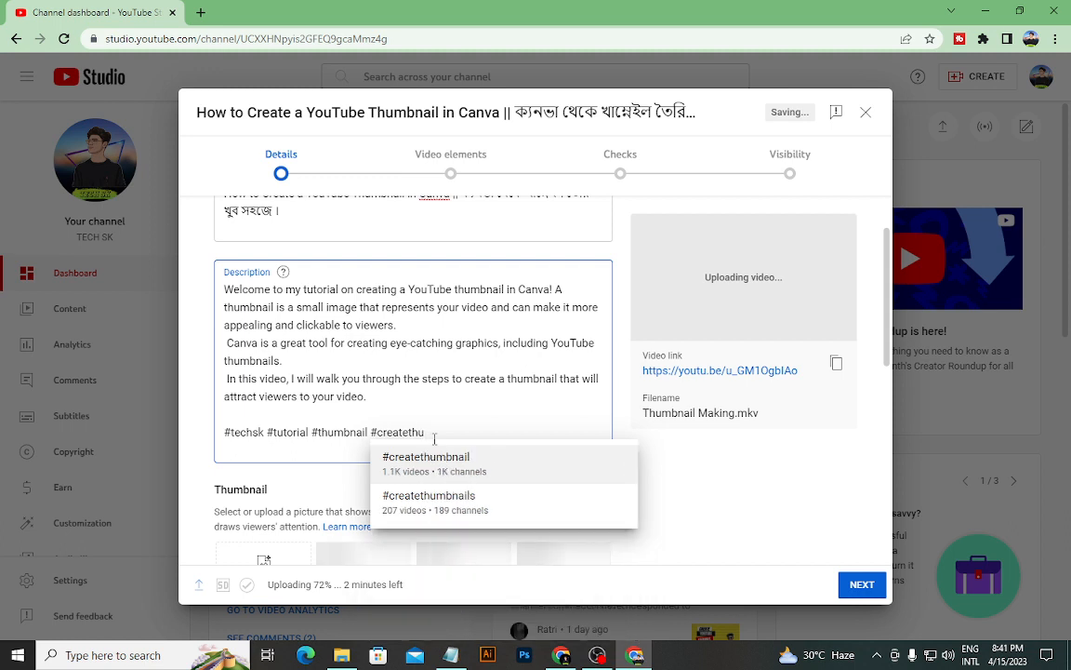
pyautogui.write('nai')
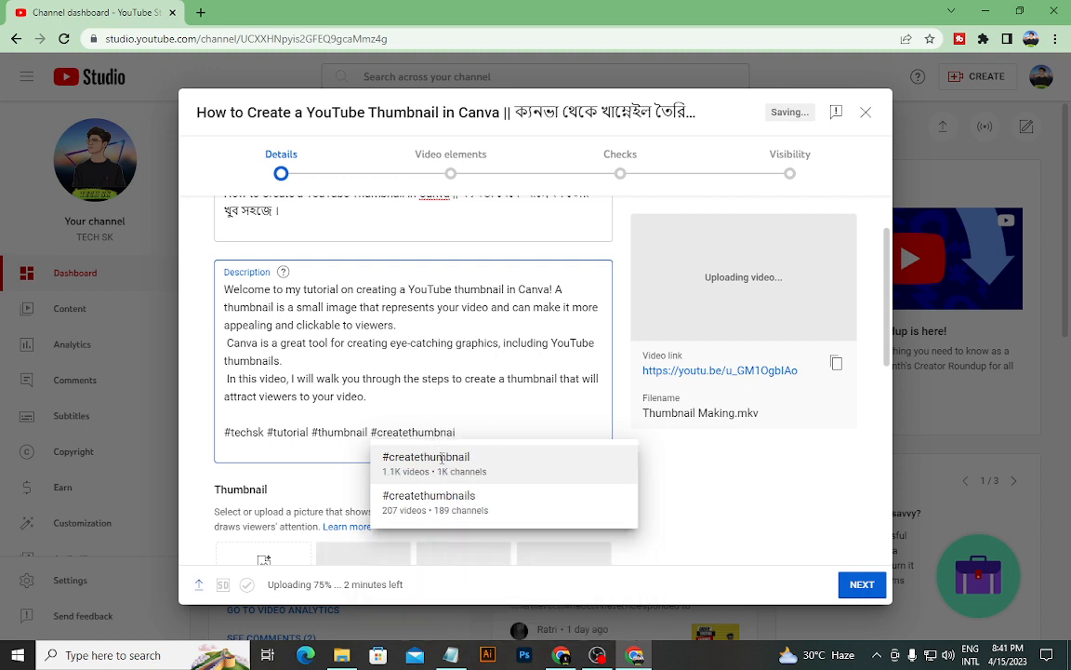
pyautogui.click(442, 457)
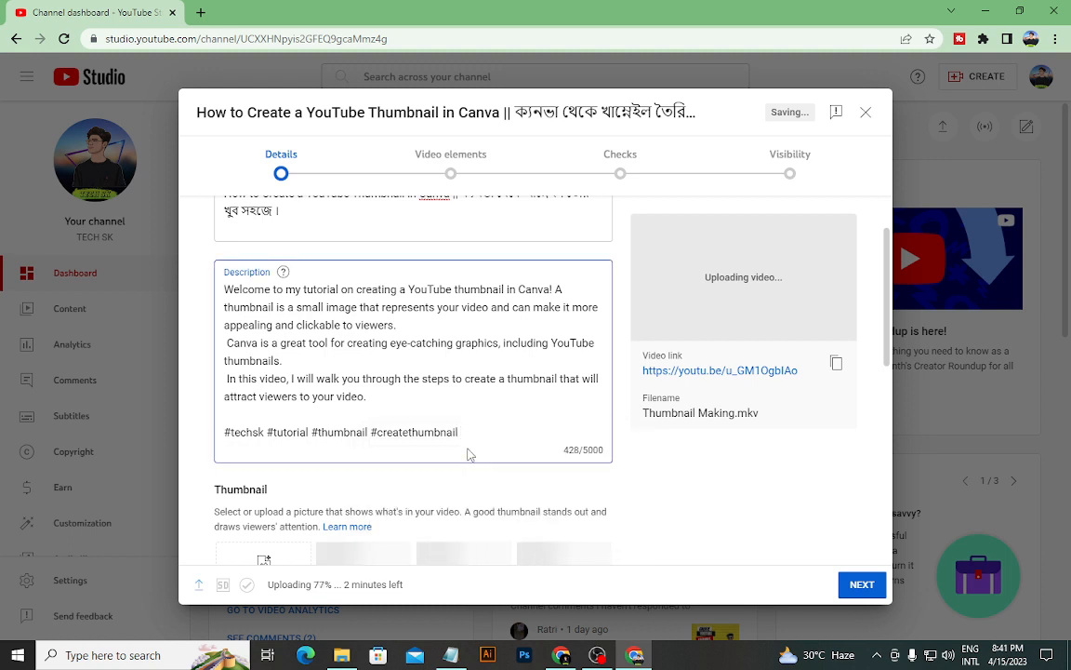
# - Add the suggested hashtag #makethumbnail to the description and start a new line two lines below the hashtags
pyautogui.write('#')
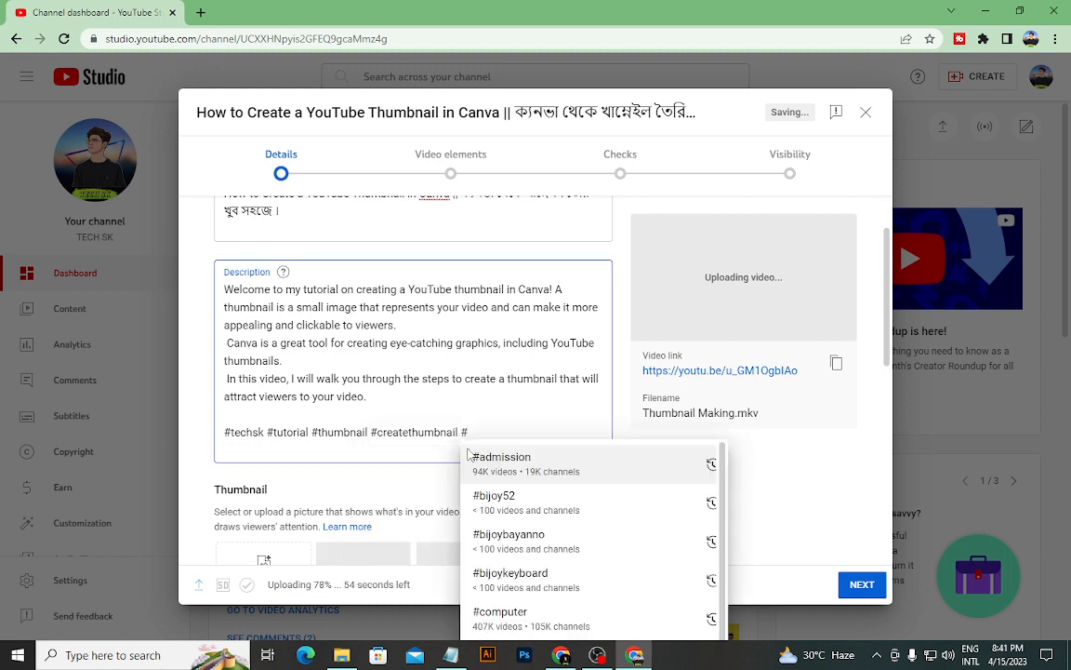
pyautogui.write('make')
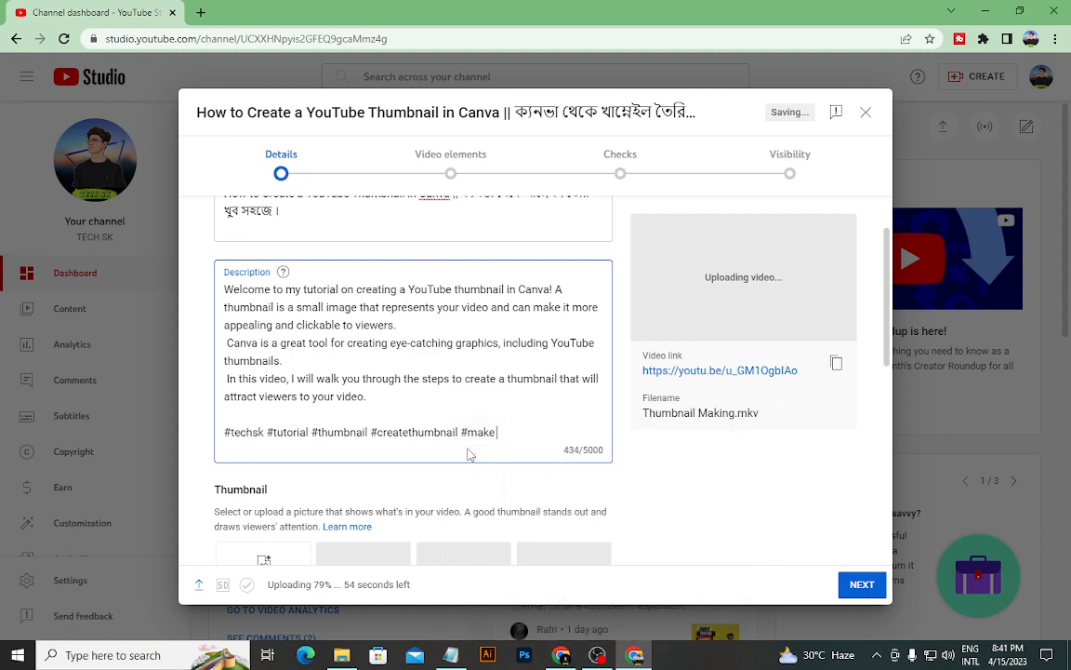
pyautogui.press('BackSpace')
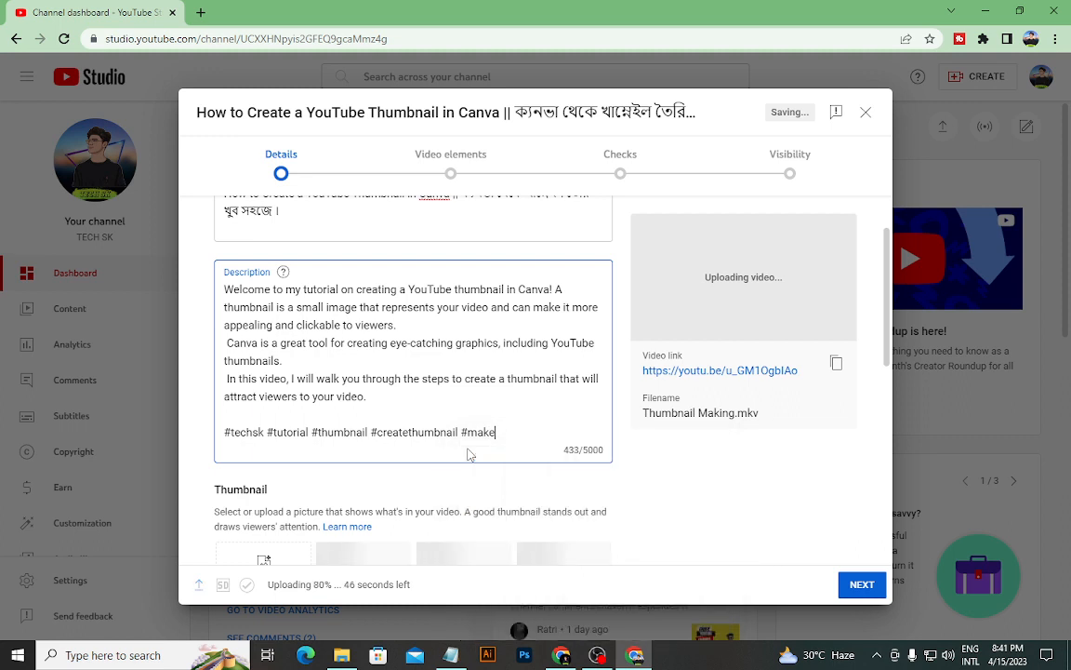
pyautogui.write('thu')
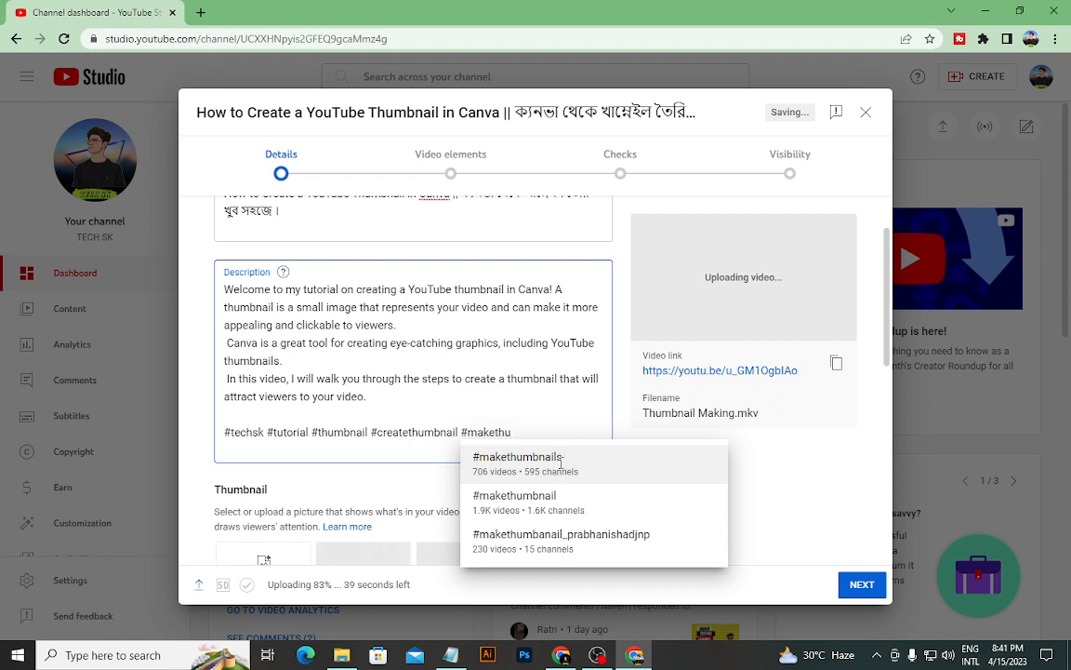
pyautogui.click(515, 503)
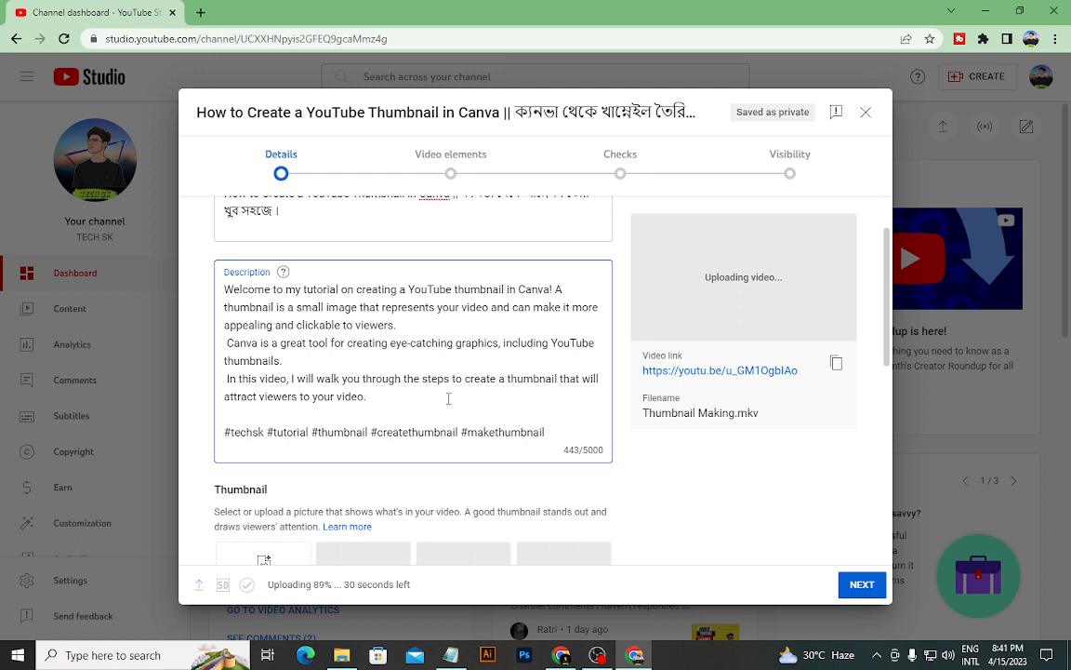
pyautogui.press('Return')
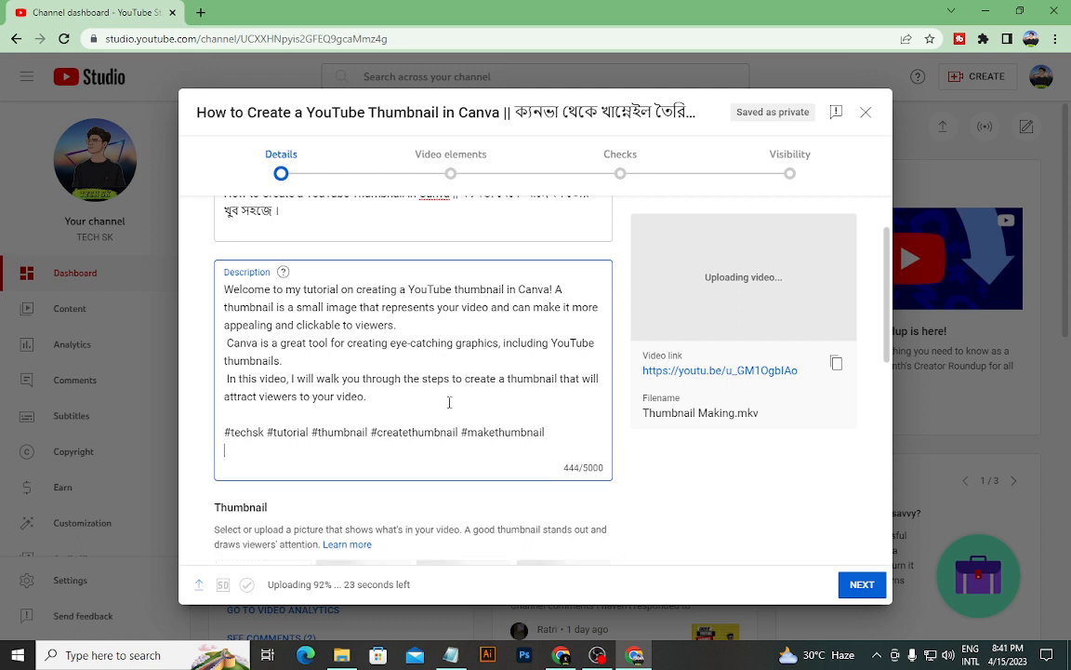
pyautogui.press('Return')
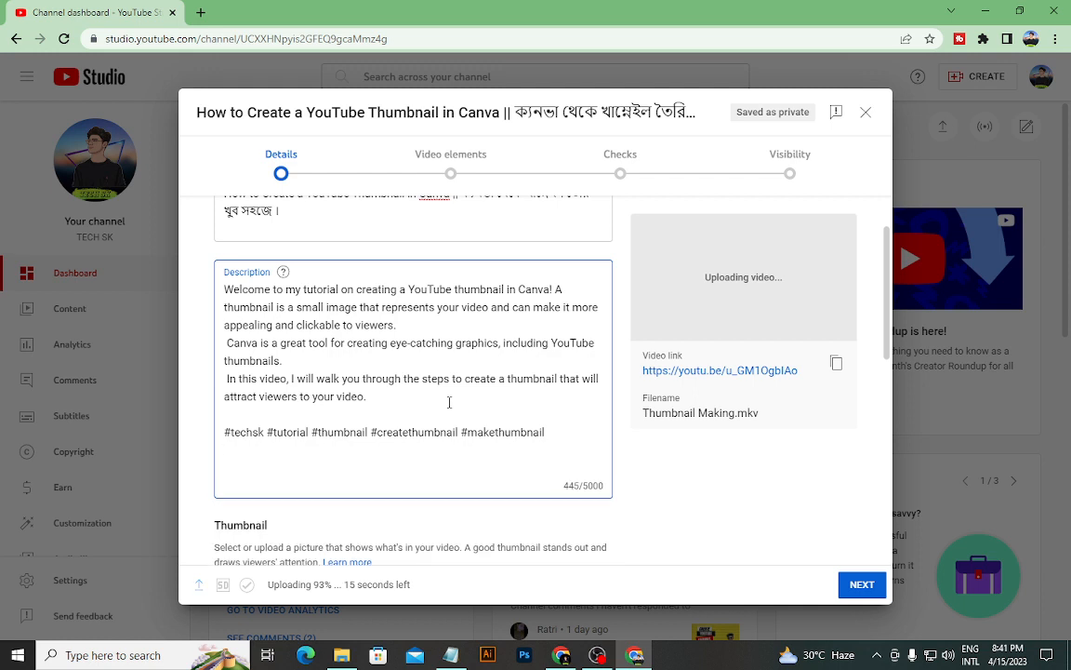
pyautogui.click(998, 7)
pyautogui.rightClick(525, 155)
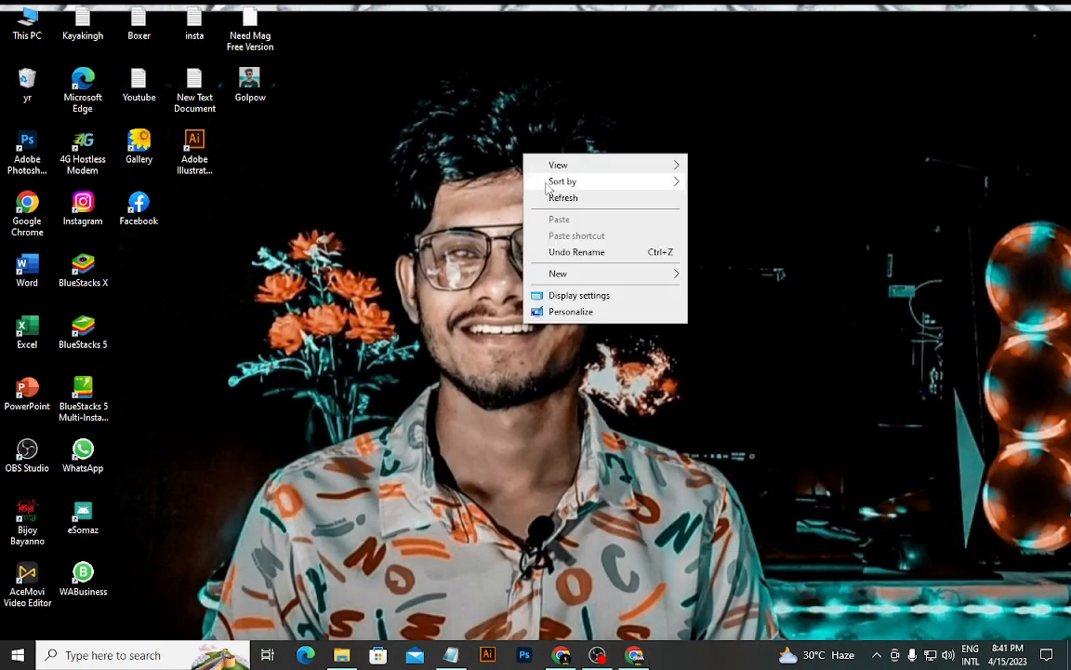
pyautogui.click(555, 200)
pyautogui.rightClick(526, 186)
pyautogui.click(556, 229)
pyautogui.rightClick(485, 167)
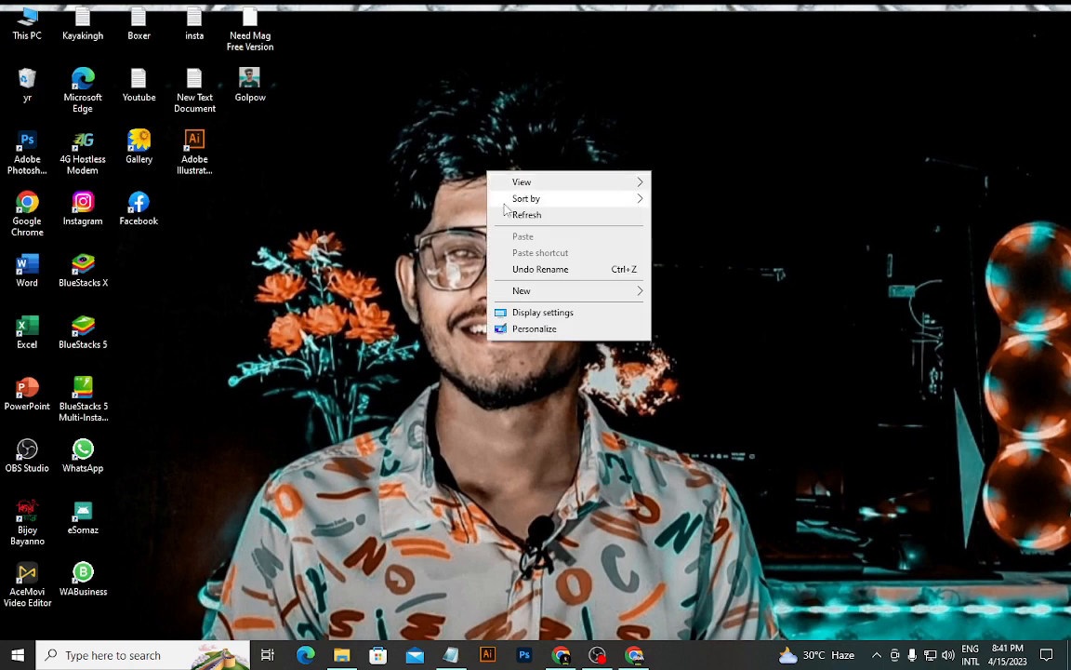
pyautogui.click(514, 211)
# - Switch to the other Chrome window and open Canva's home page in a new tab through a Google search for canva
pyautogui.click(561, 657)
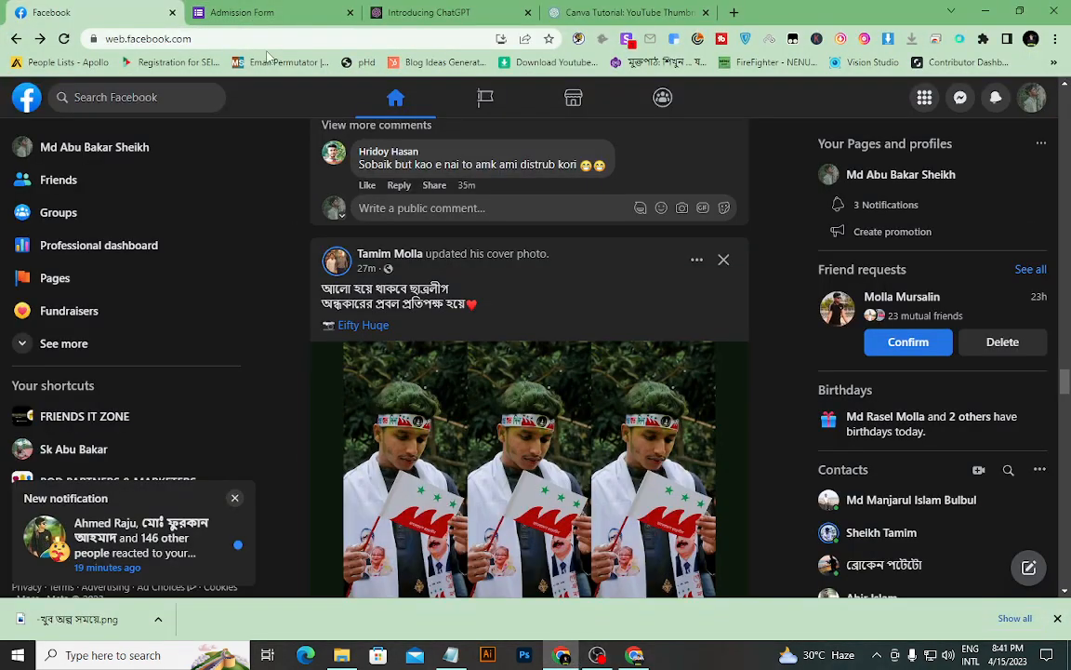
pyautogui.click(733, 13)
pyautogui.click(403, 35)
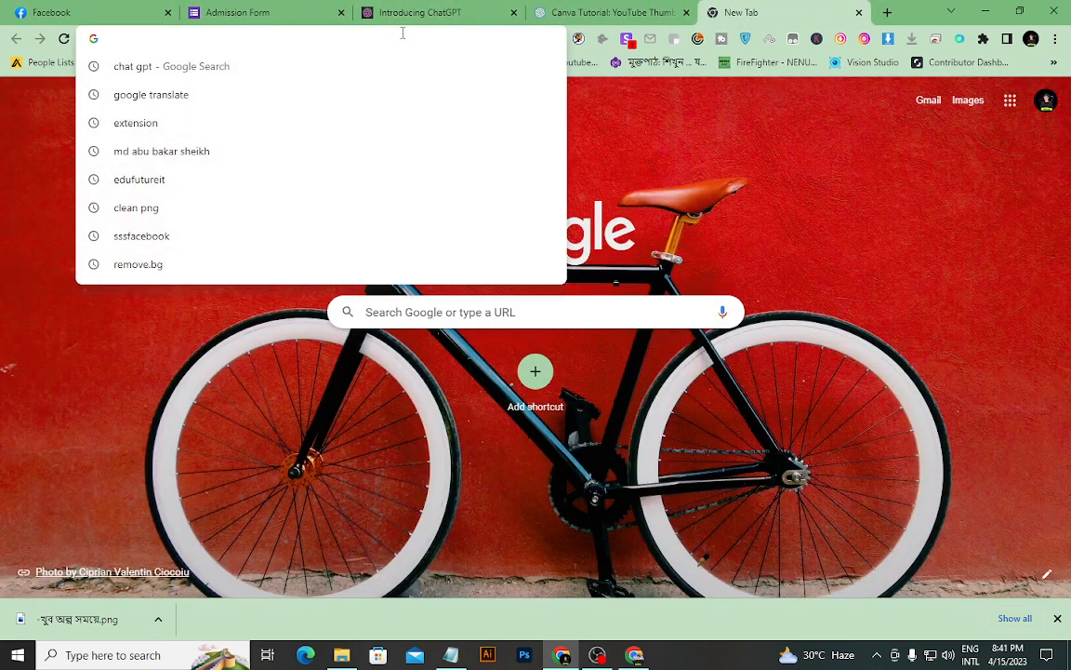
pyautogui.write('canva')
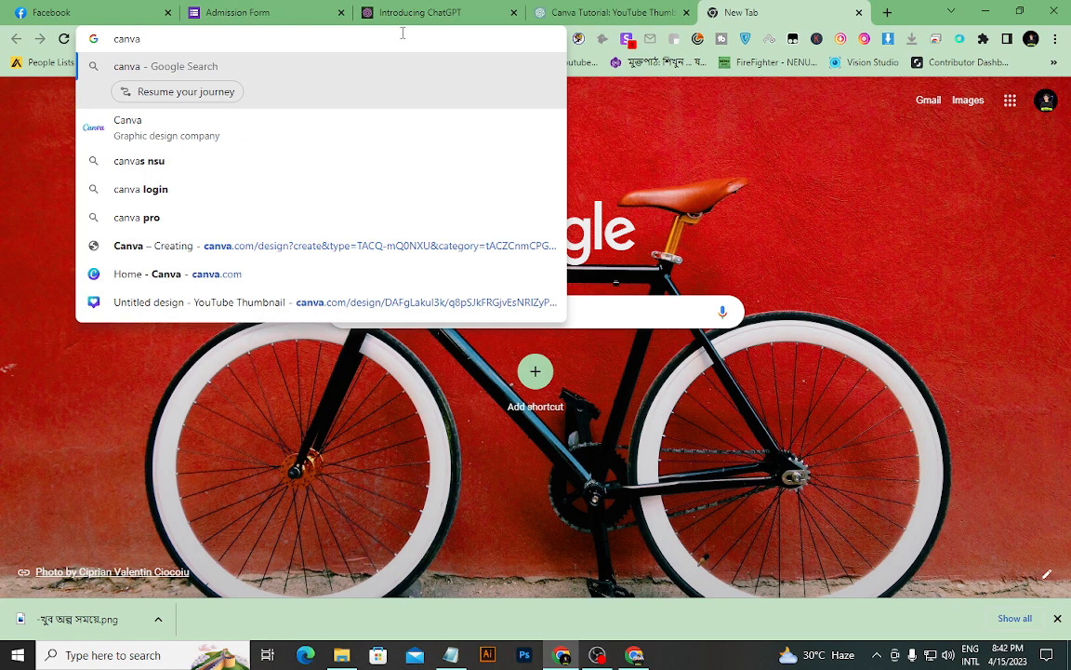
pyautogui.press('Return')
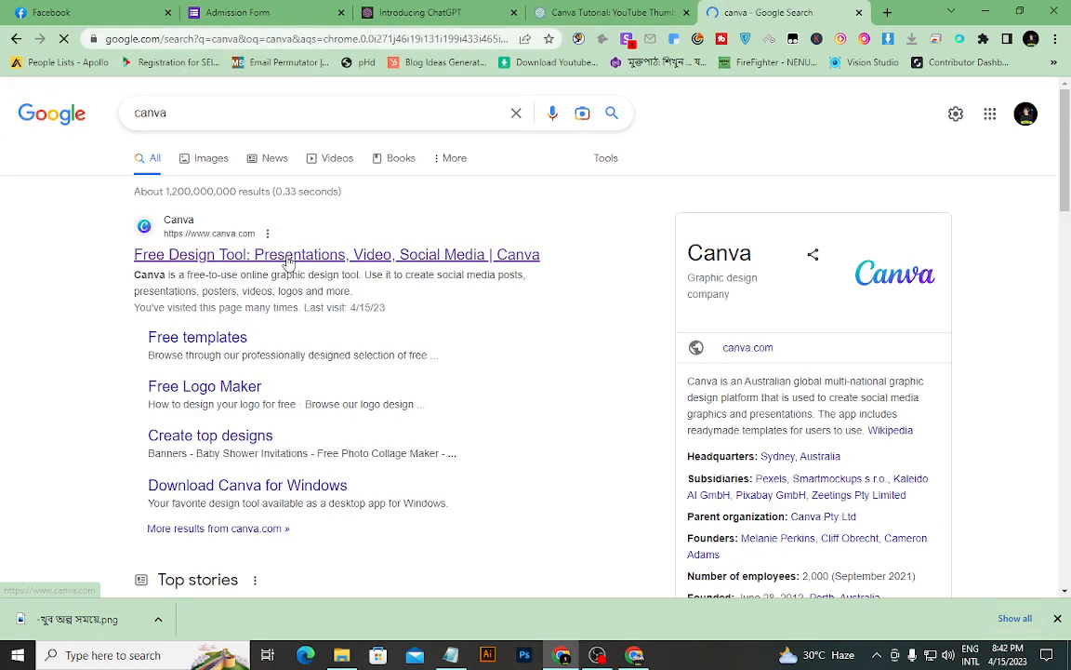
pyautogui.click(289, 259)
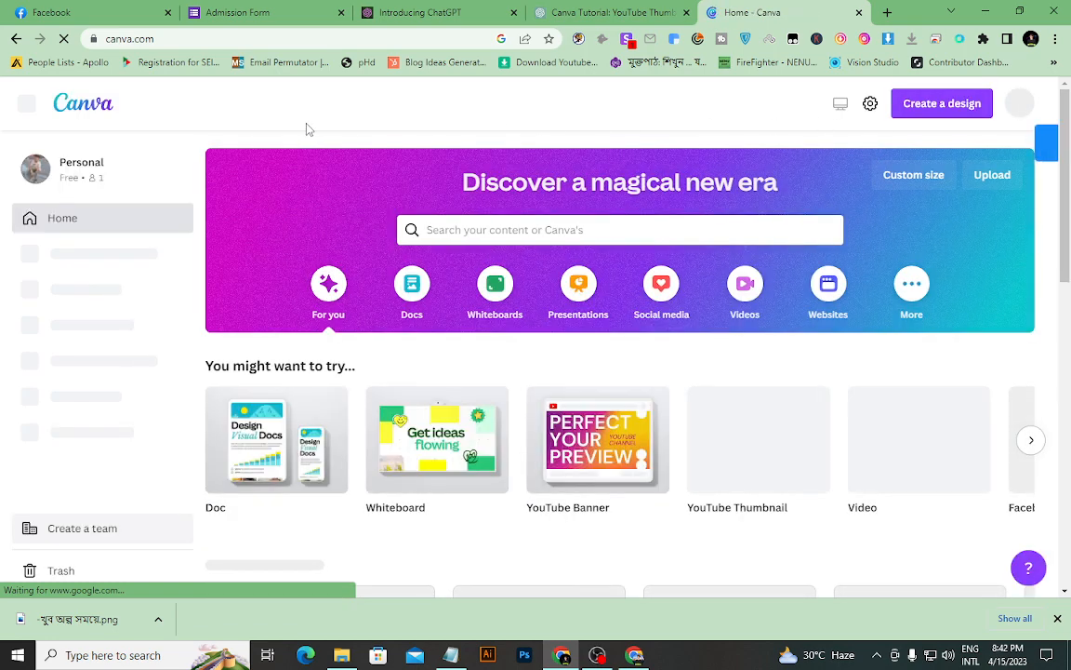
# - Copy the Canva home page address and switch back to the Chrome window with the YouTube Studio upload
pyautogui.click(209, 34)
pyautogui.hotkey('ctrl', 'c')
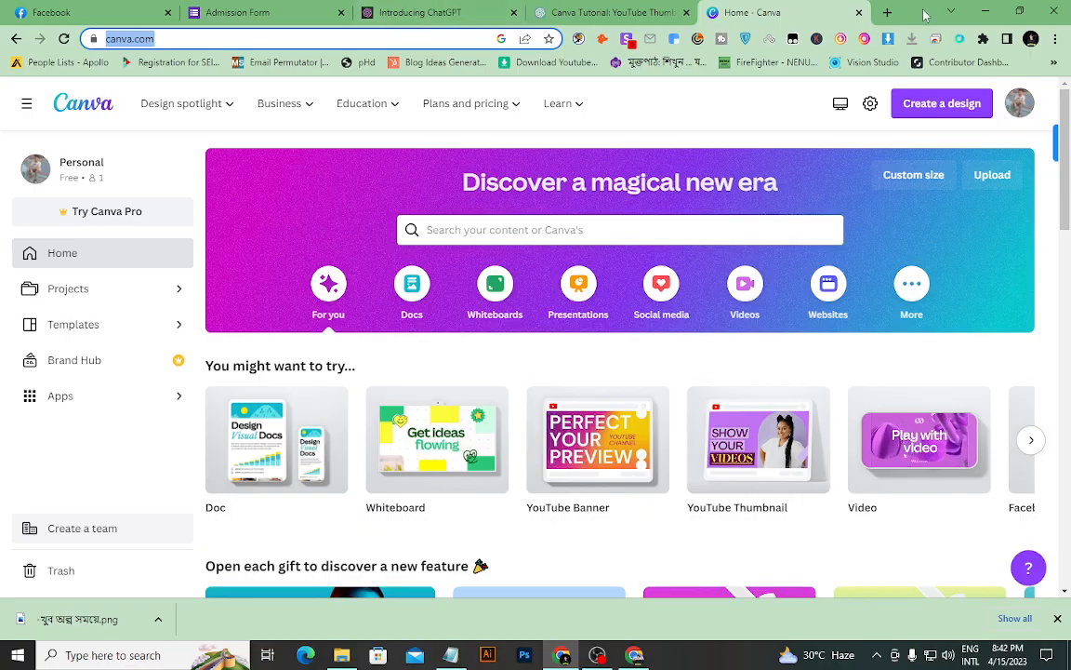
pyautogui.click(636, 654)
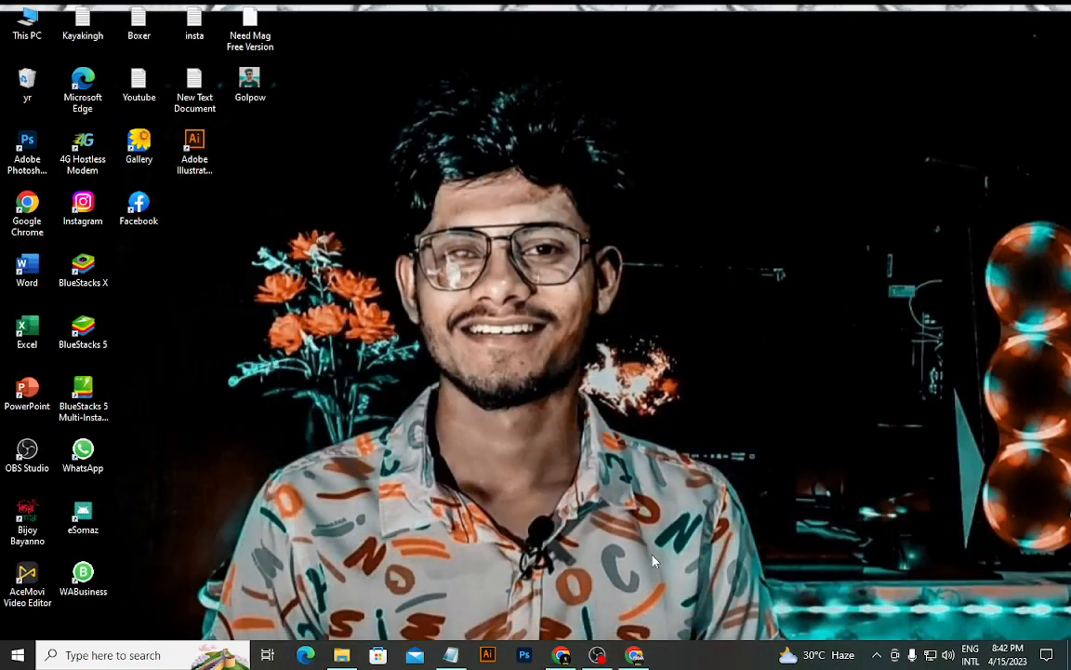
pyautogui.click(637, 659)
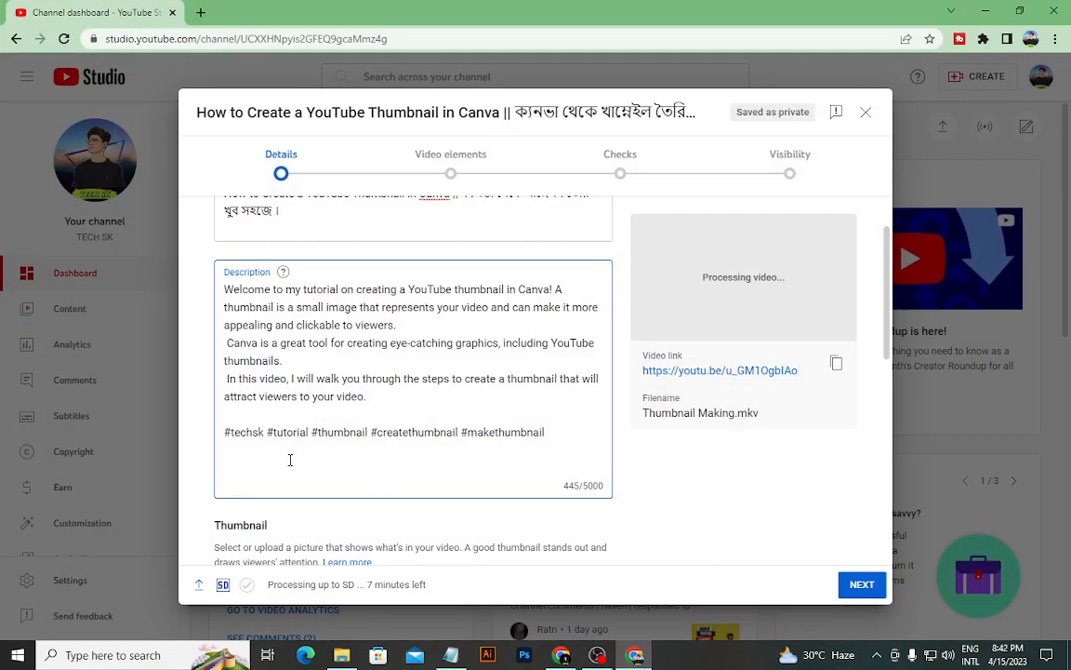
pyautogui.write('C')
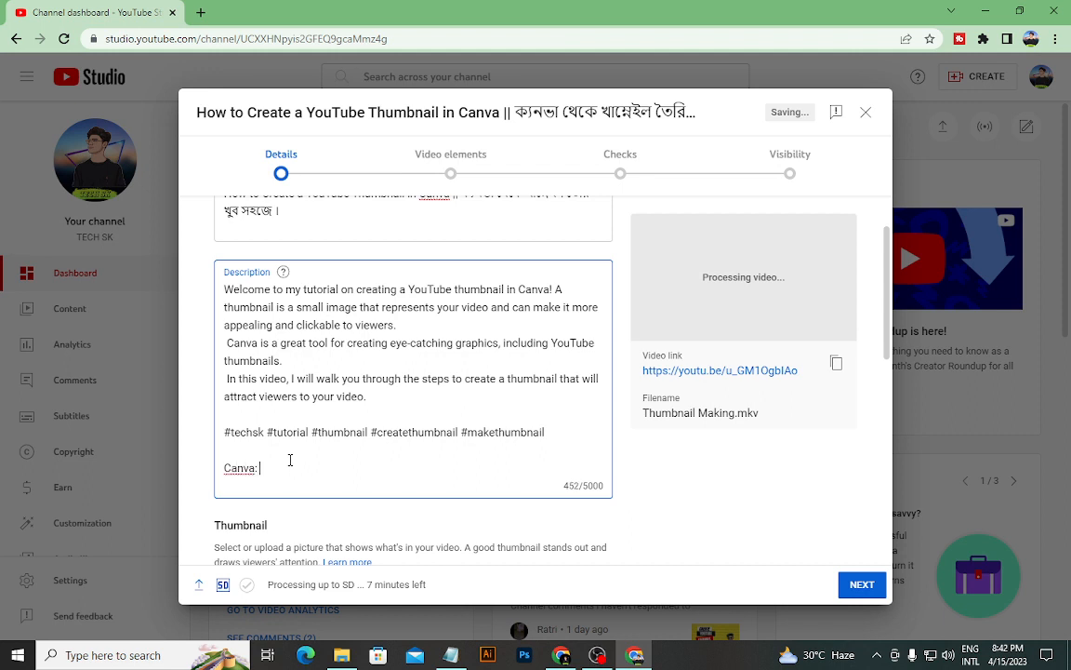
pyautogui.write('anva:')
pyautogui.hotkey('ctrl', 'v')
# - Upload the image "-খুব অল্প সময়ে" from the Downloads folder as the video's thumbnail
pyautogui.scroll(-2, 434, 444)
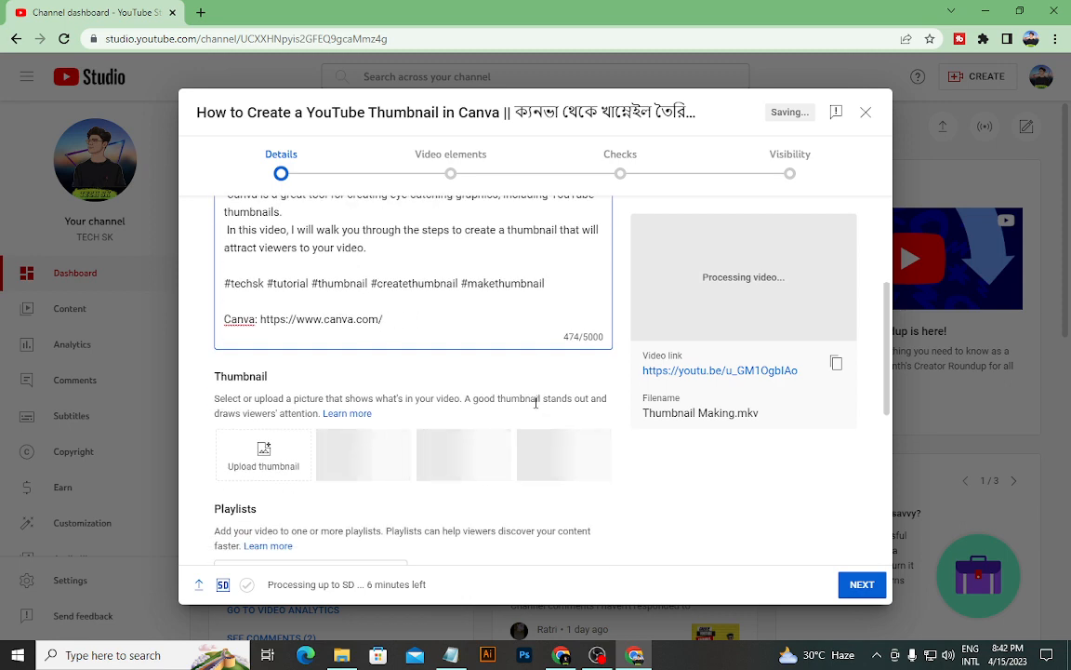
pyautogui.scroll(-1, 536, 402)
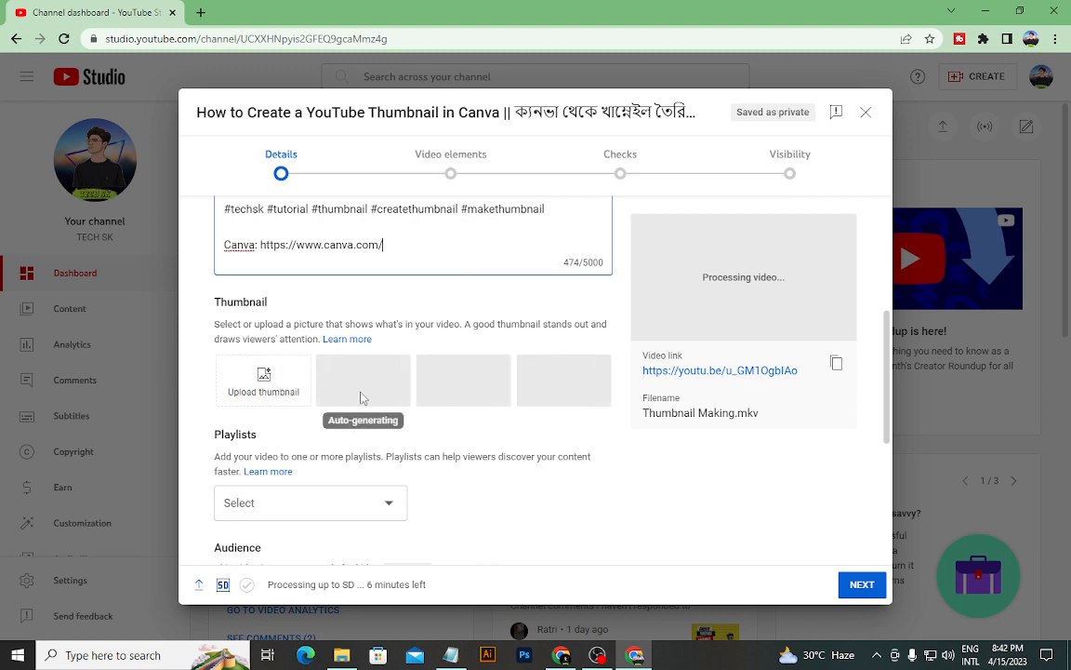
pyautogui.scroll(1, 434, 443)
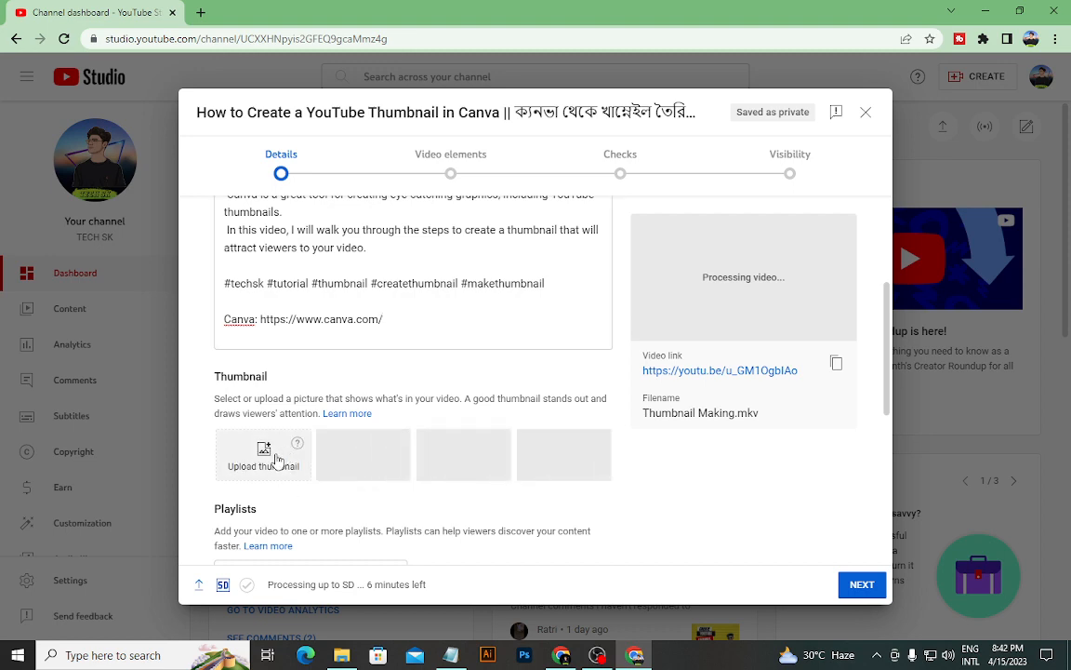
pyautogui.click(276, 460)
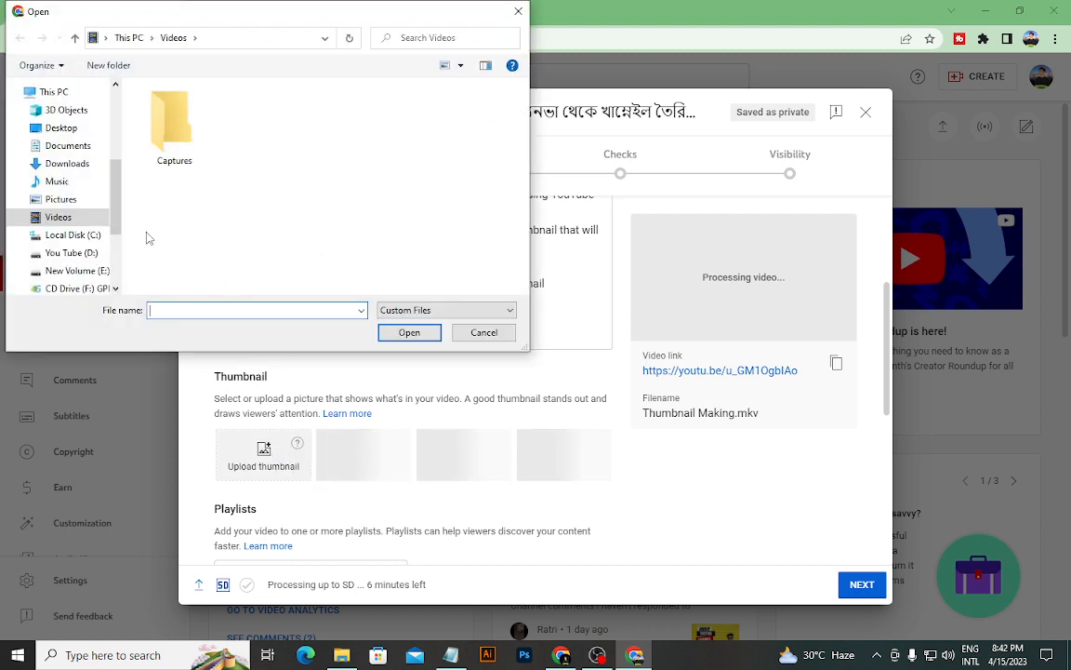
pyautogui.click(67, 166)
pyautogui.click(176, 147)
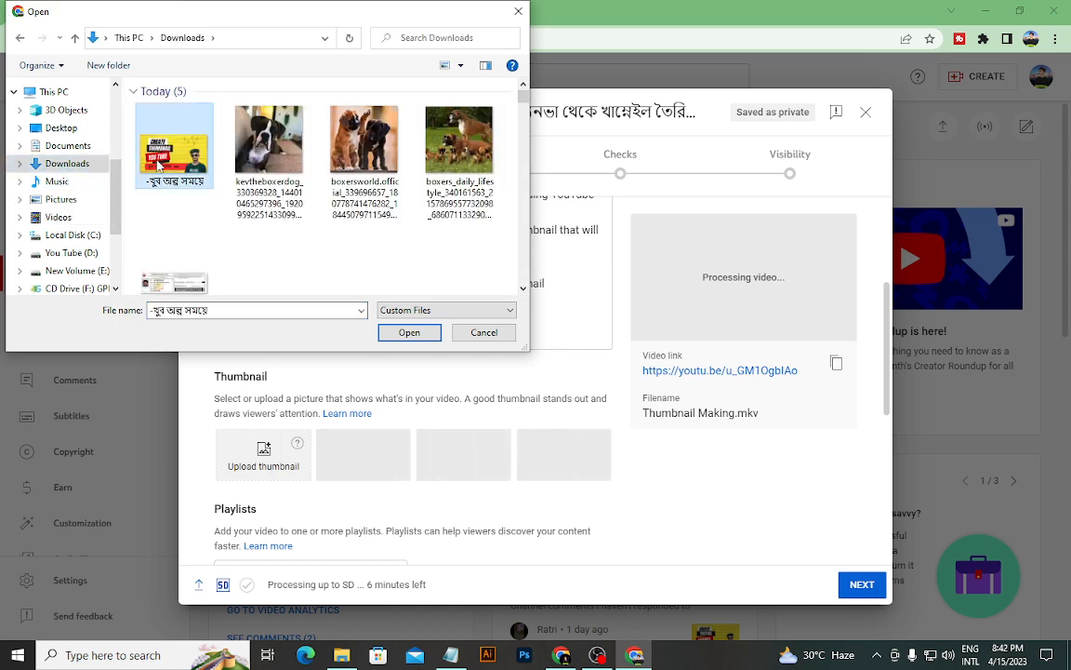
pyautogui.click(410, 332)
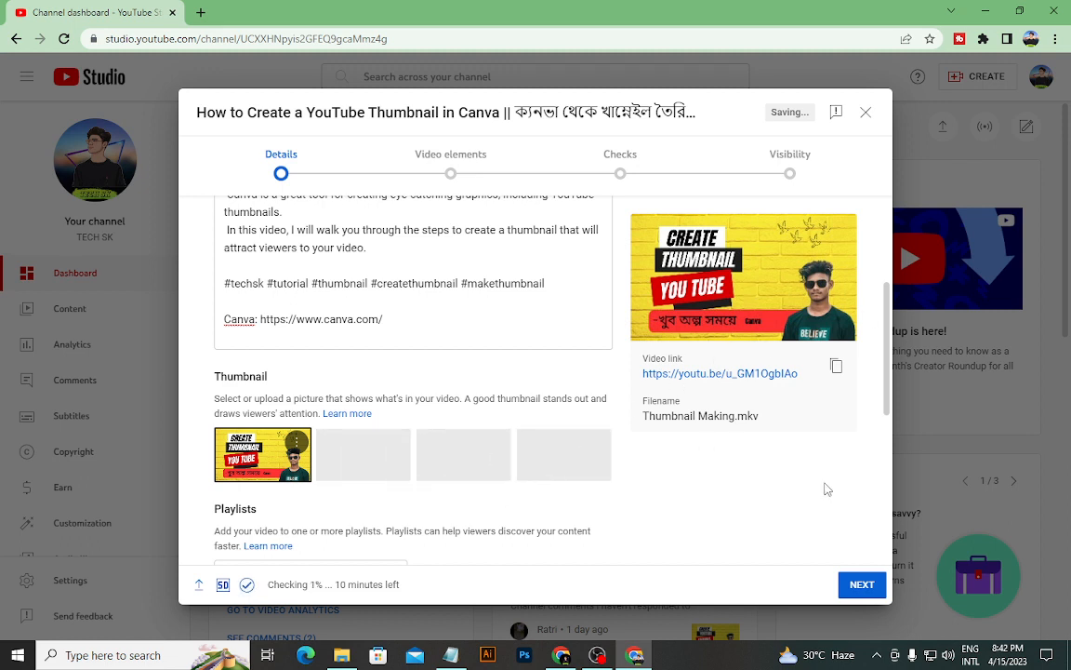
# - Examine the channel's playlists available for the video
pyautogui.scroll(-1, 566, 386)
pyautogui.scroll(-3, 566, 386)
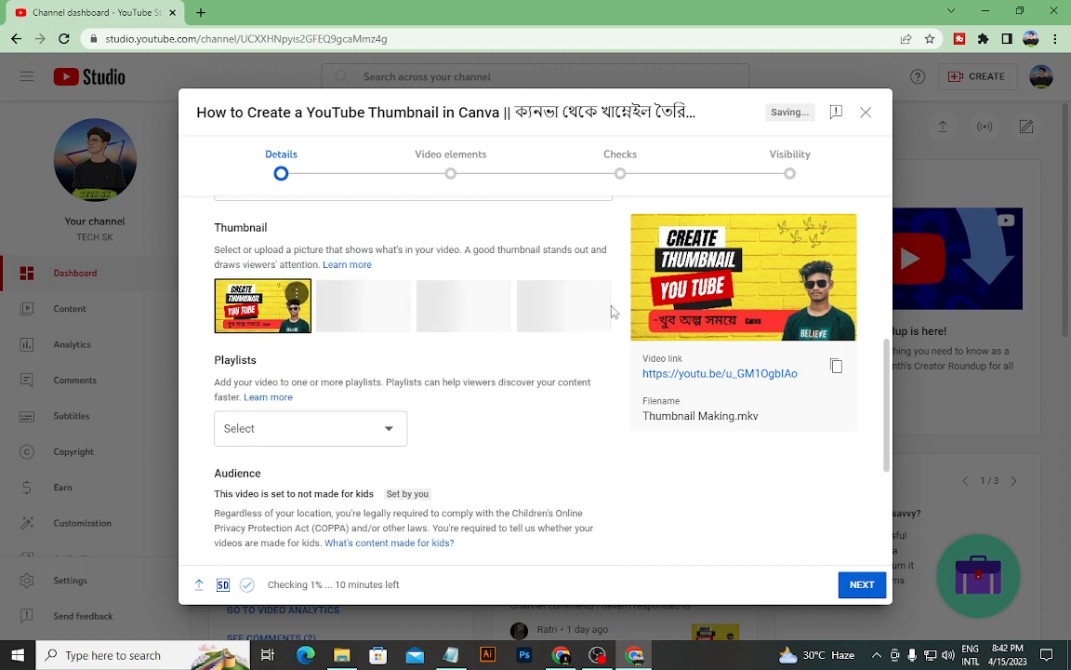
pyautogui.click(394, 432)
pyautogui.click(627, 433)
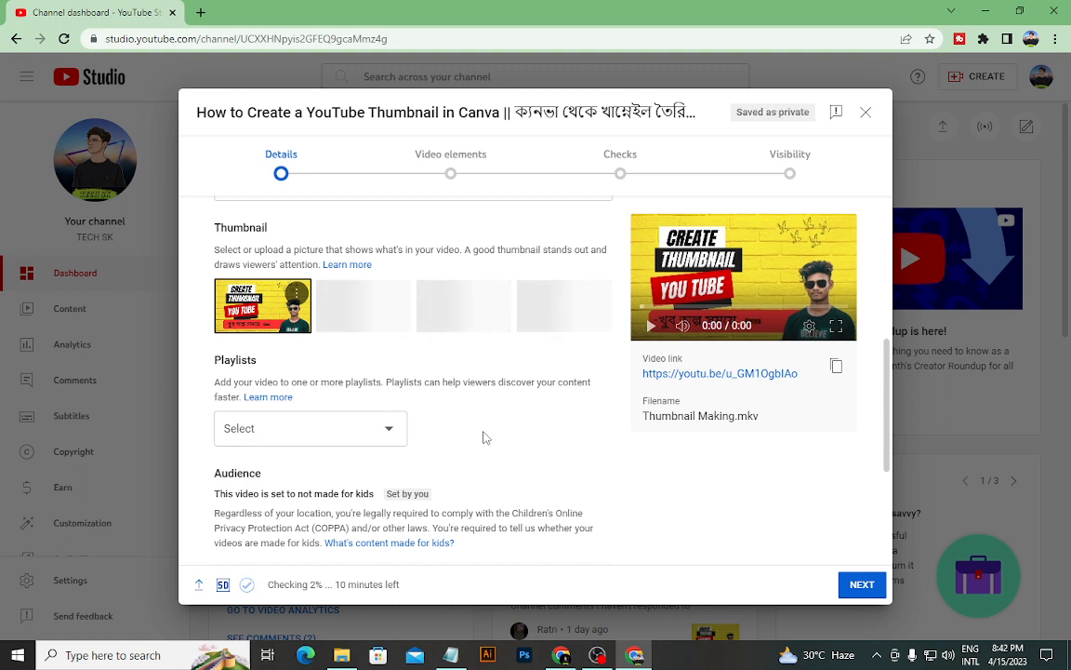
pyautogui.scroll(-1, 460, 432)
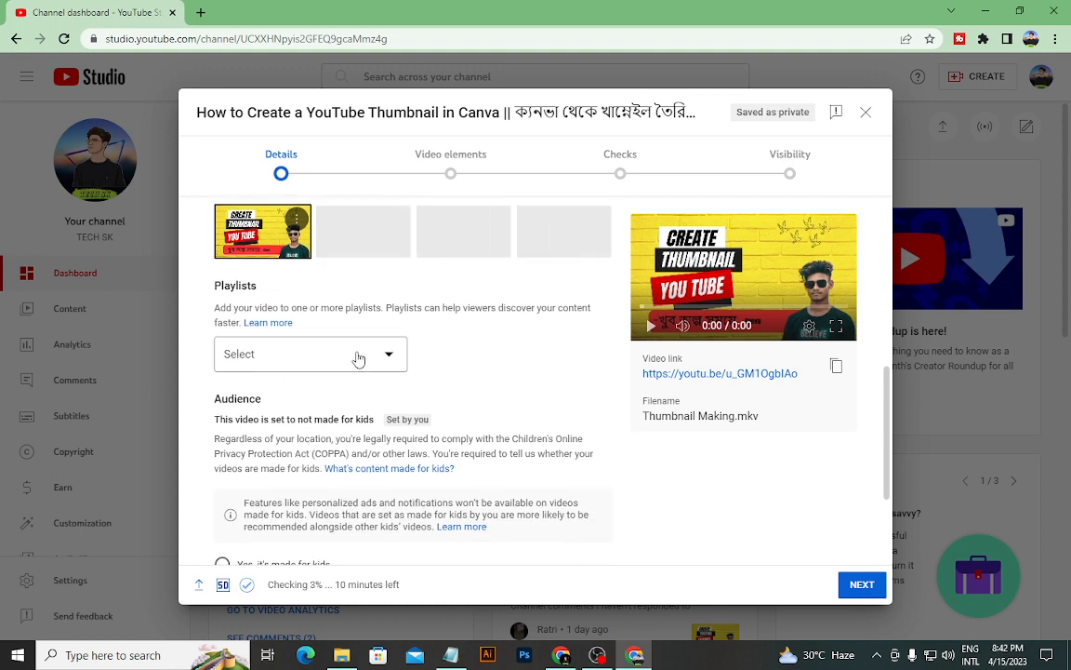
pyautogui.click(391, 358)
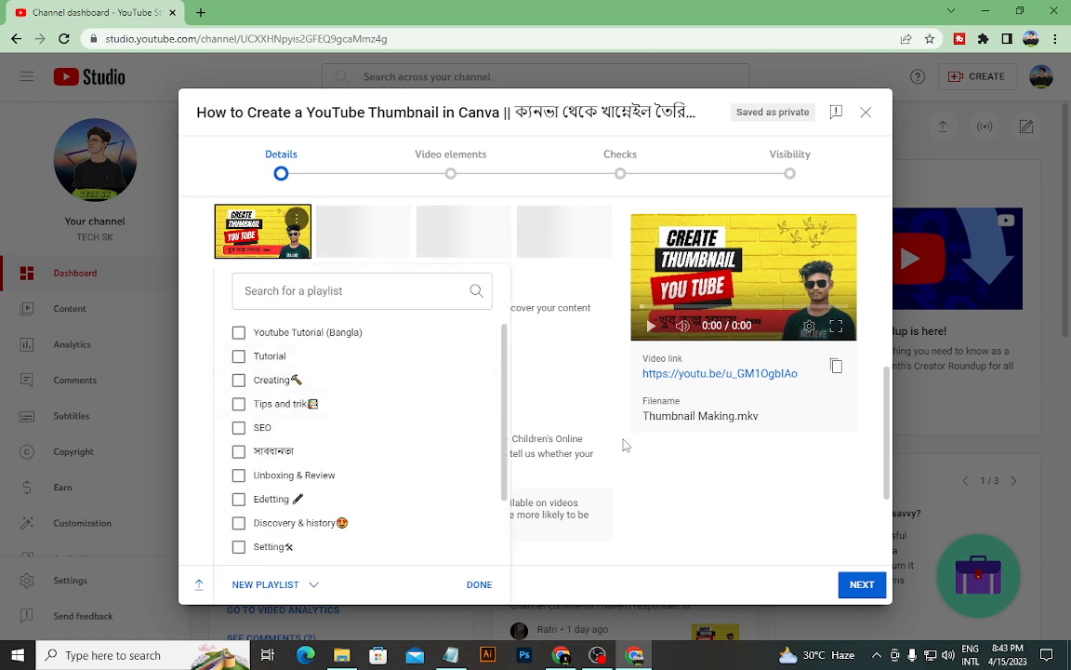
pyautogui.click(576, 451)
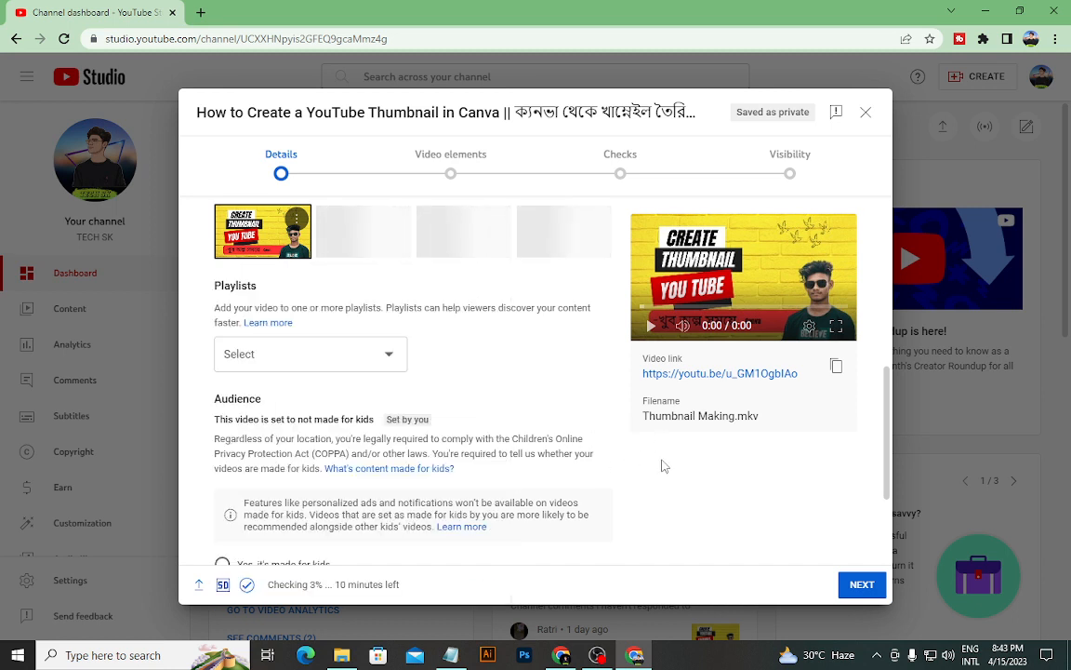
# - Add the video to the playlists Youtube Tutorial (Bangla), Tutorial and Creating
pyautogui.click(363, 356)
pyautogui.click(238, 332)
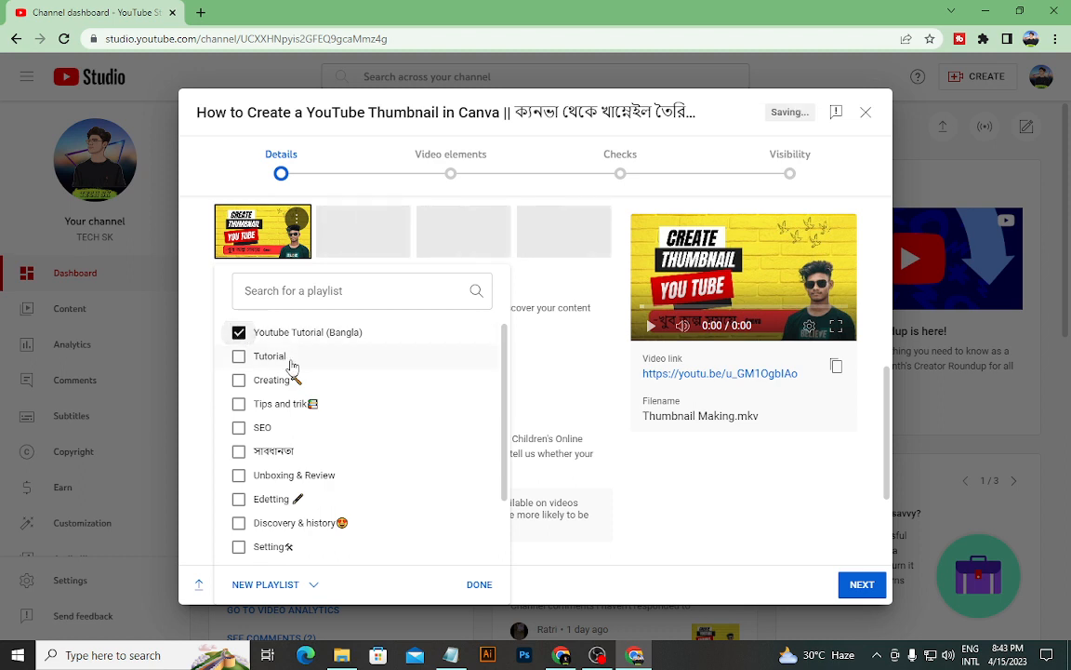
pyautogui.click(238, 358)
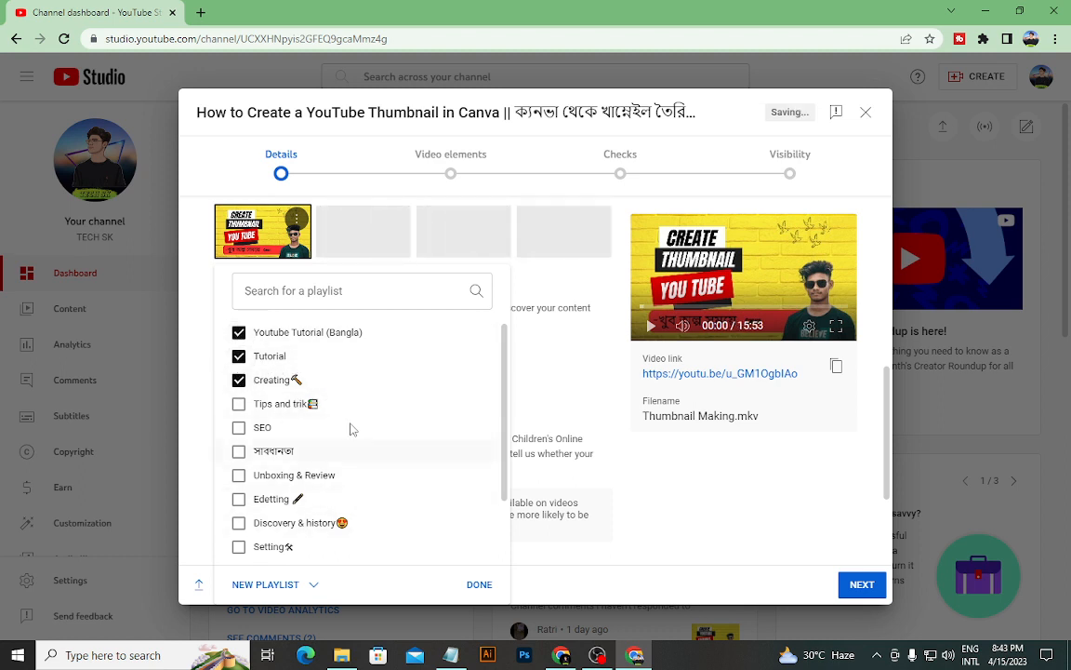
pyautogui.scroll(-2, 339, 379)
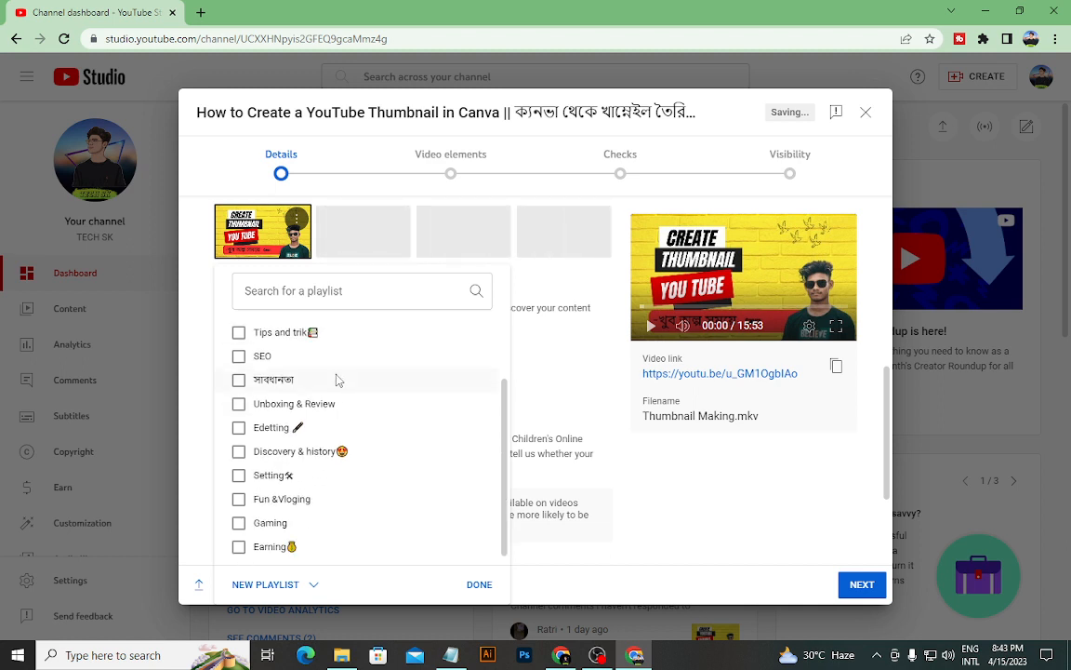
pyautogui.scroll(2, 344, 418)
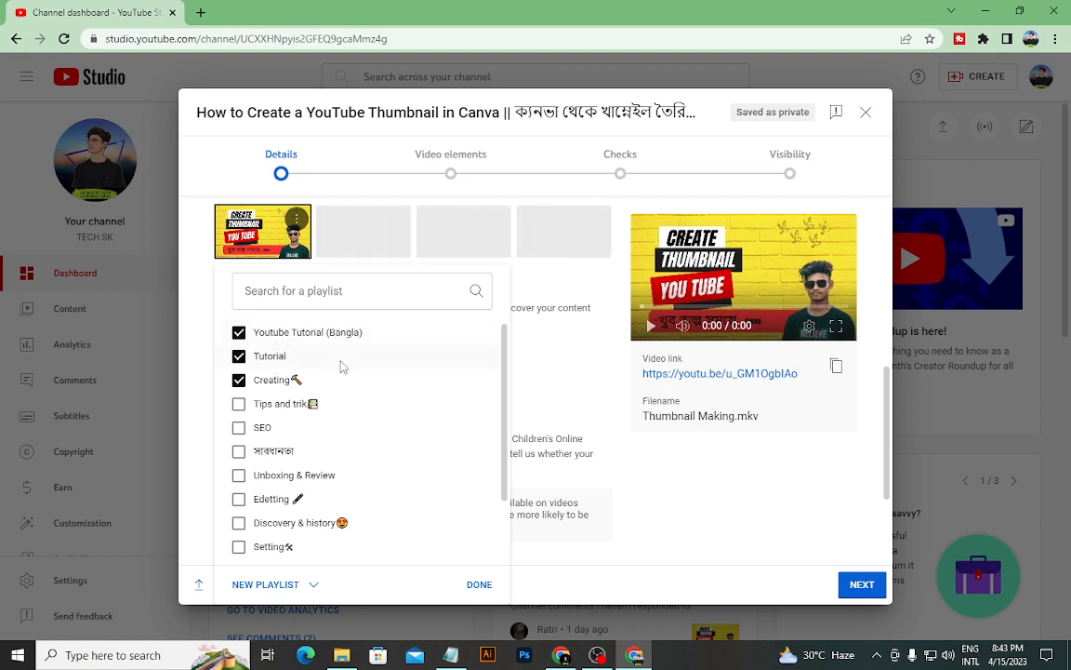
pyautogui.click(473, 584)
# - Set the video's audience to "No, it's not made for kids"
pyautogui.scroll(-2, 540, 418)
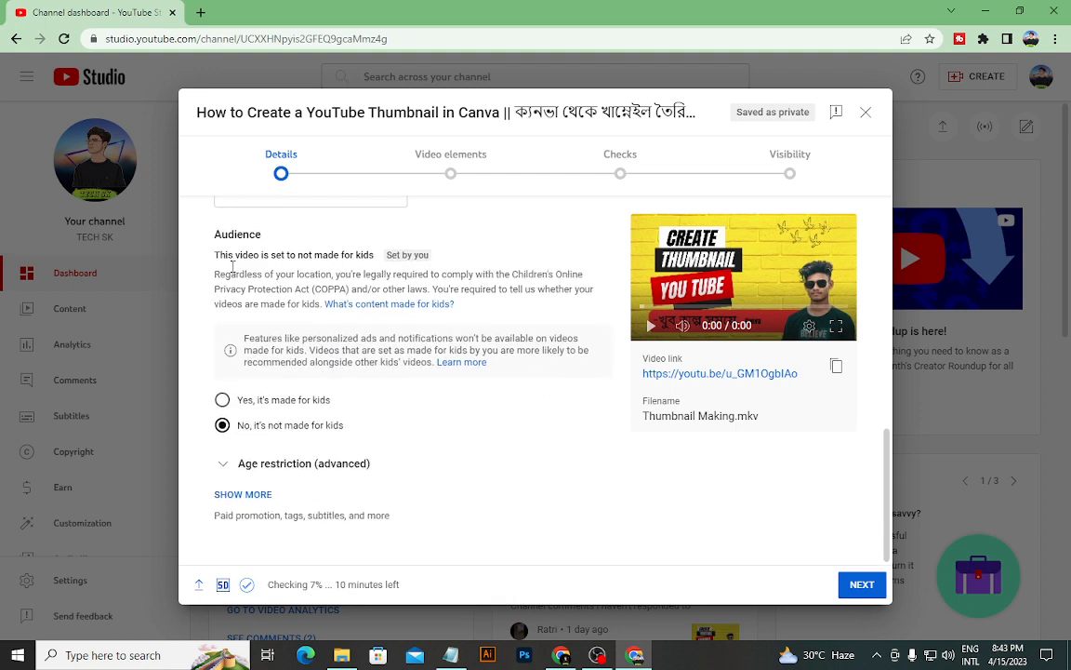
pyautogui.click(221, 398)
pyautogui.click(228, 423)
pyautogui.scroll(1, 274, 340)
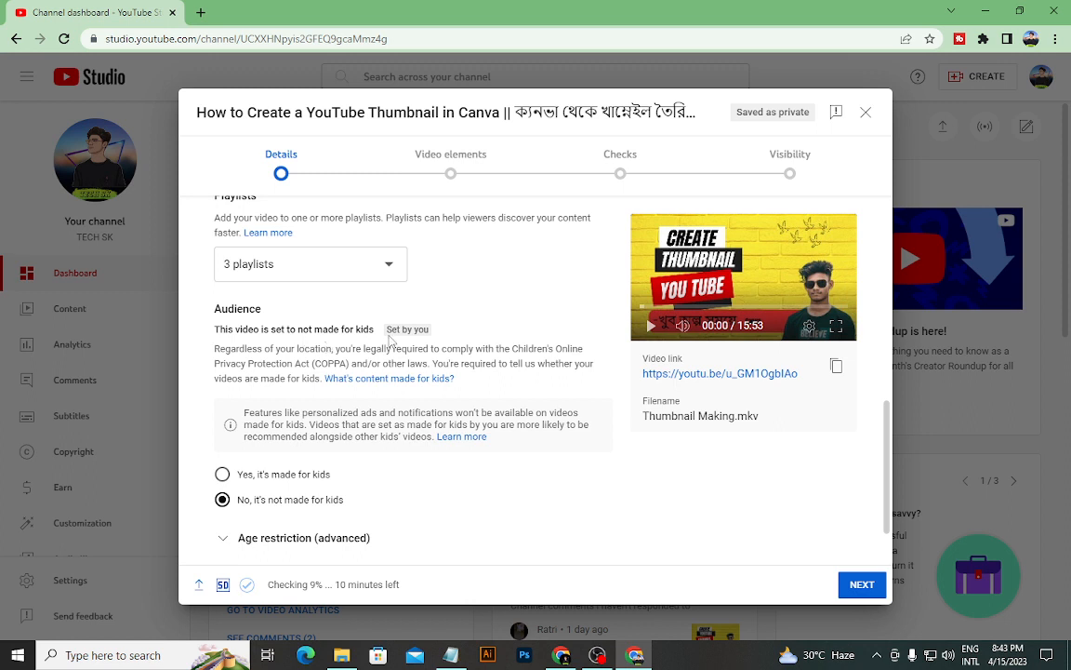
# - Examine the advanced age restriction options for the video and collapse them again
pyautogui.scroll(-1, 354, 326)
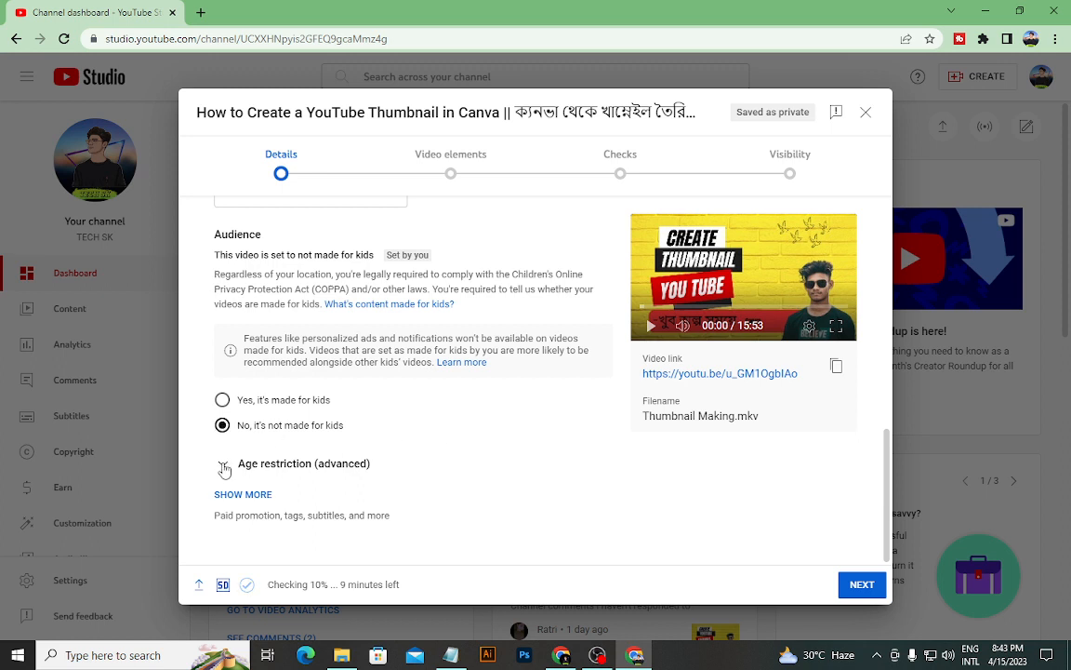
pyautogui.click(316, 470)
pyautogui.scroll(-1, 317, 475)
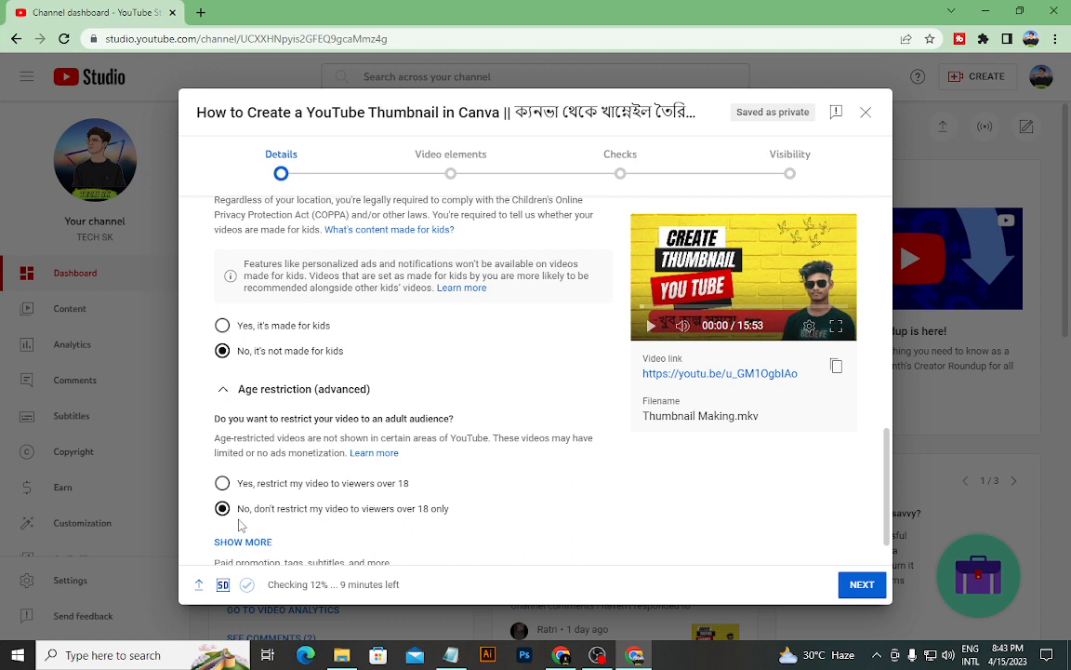
pyautogui.click(221, 391)
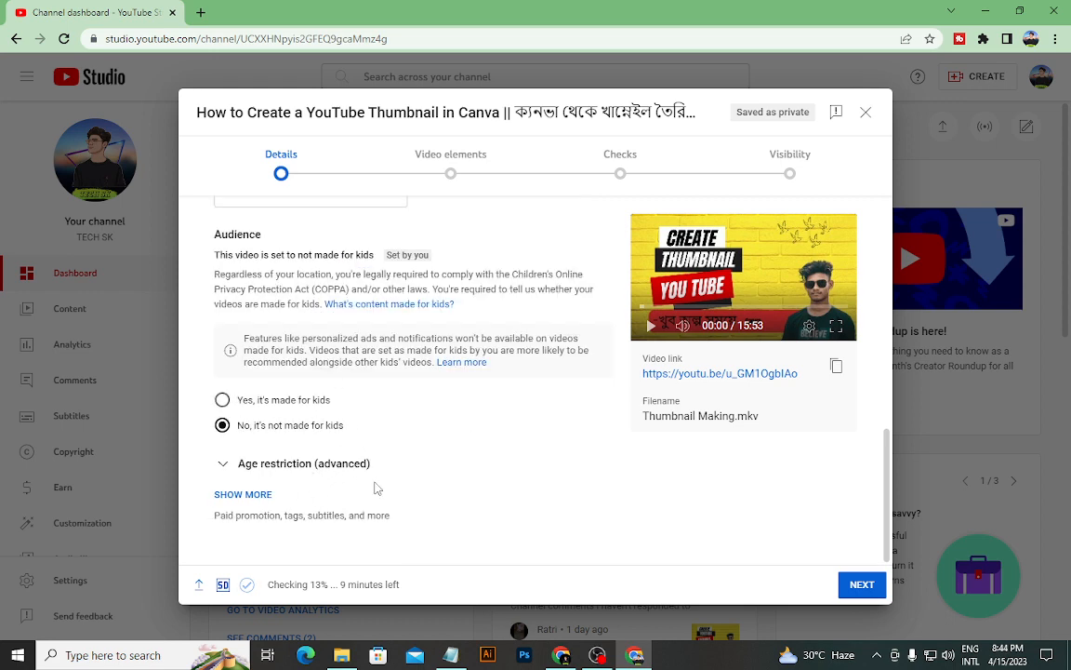
# - Show the additional video details and add the tag "tech sk"
pyautogui.click(244, 495)
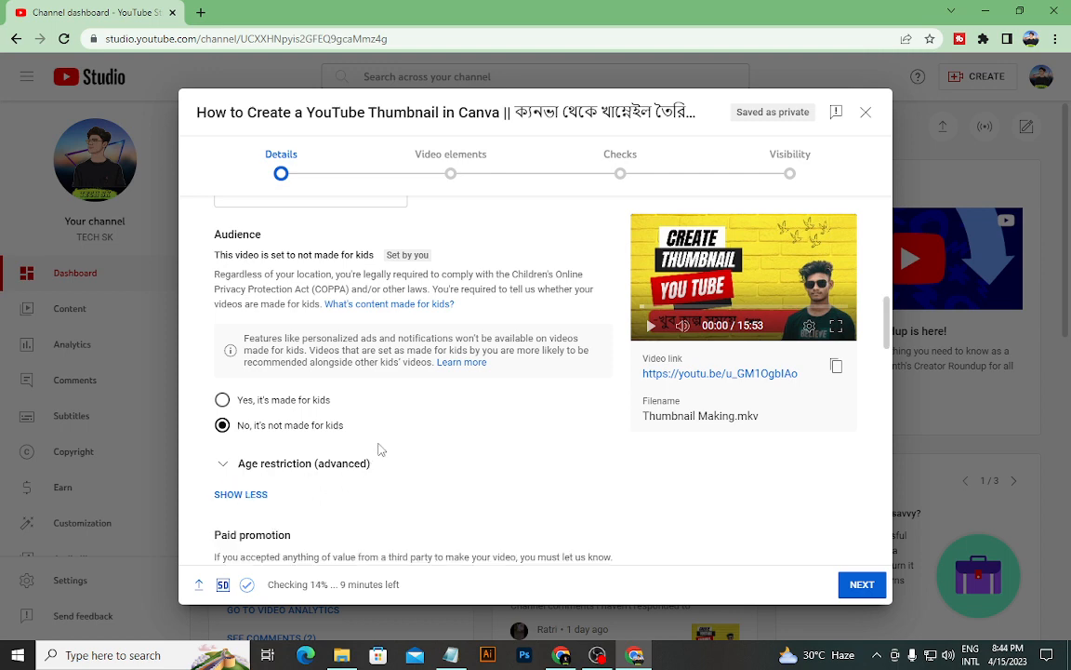
pyautogui.scroll(-2, 378, 444)
pyautogui.scroll(-2, 377, 445)
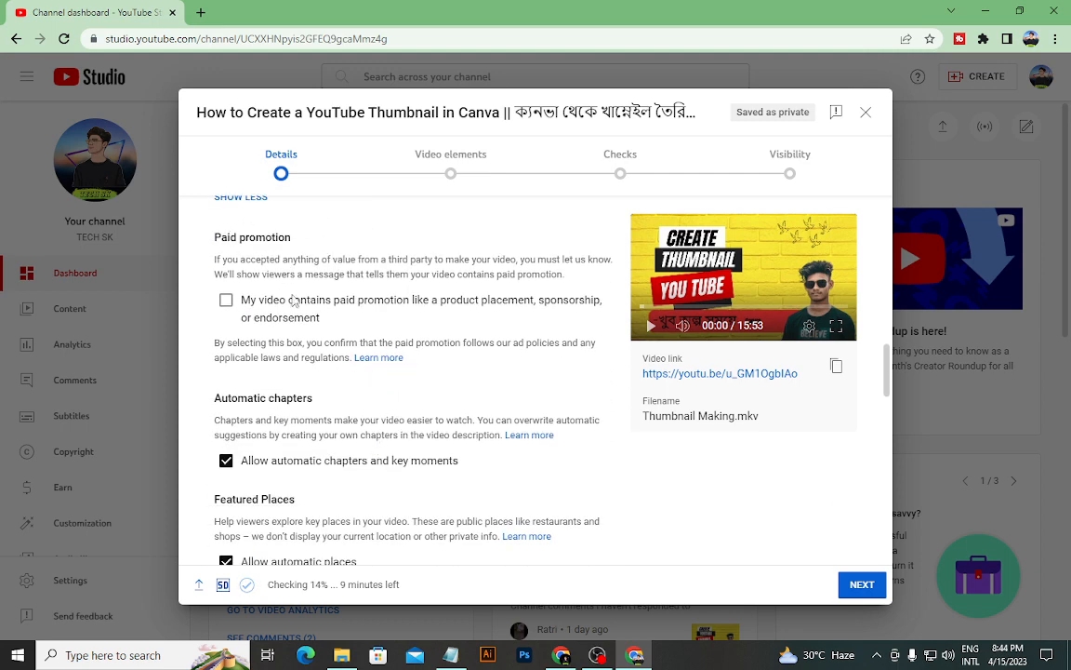
pyautogui.scroll(-1, 235, 376)
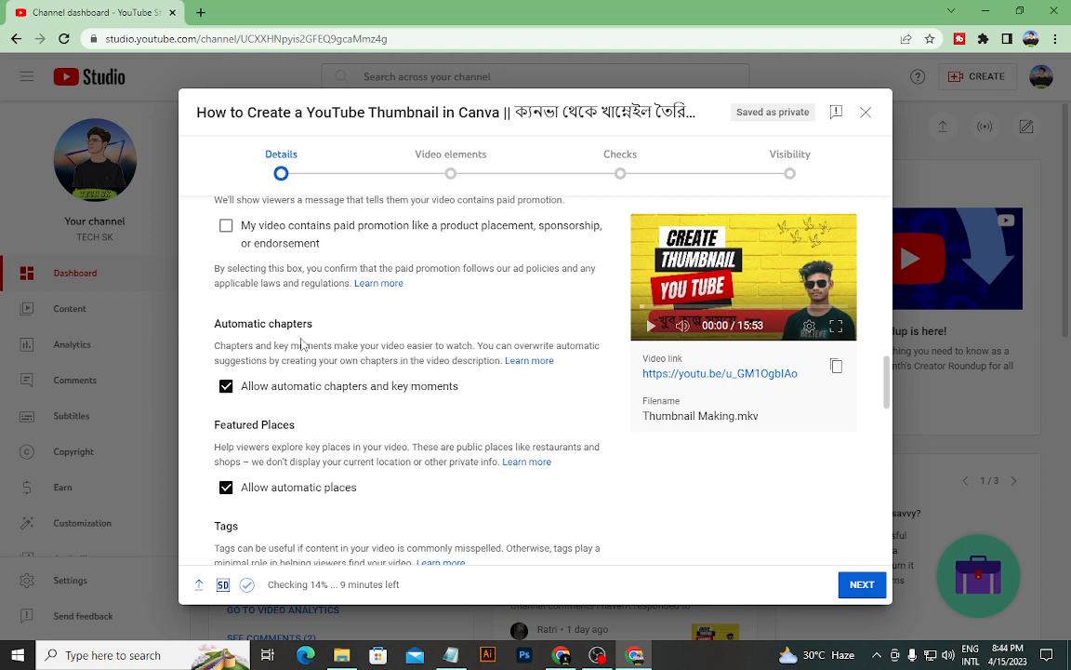
pyautogui.scroll(-2, 287, 409)
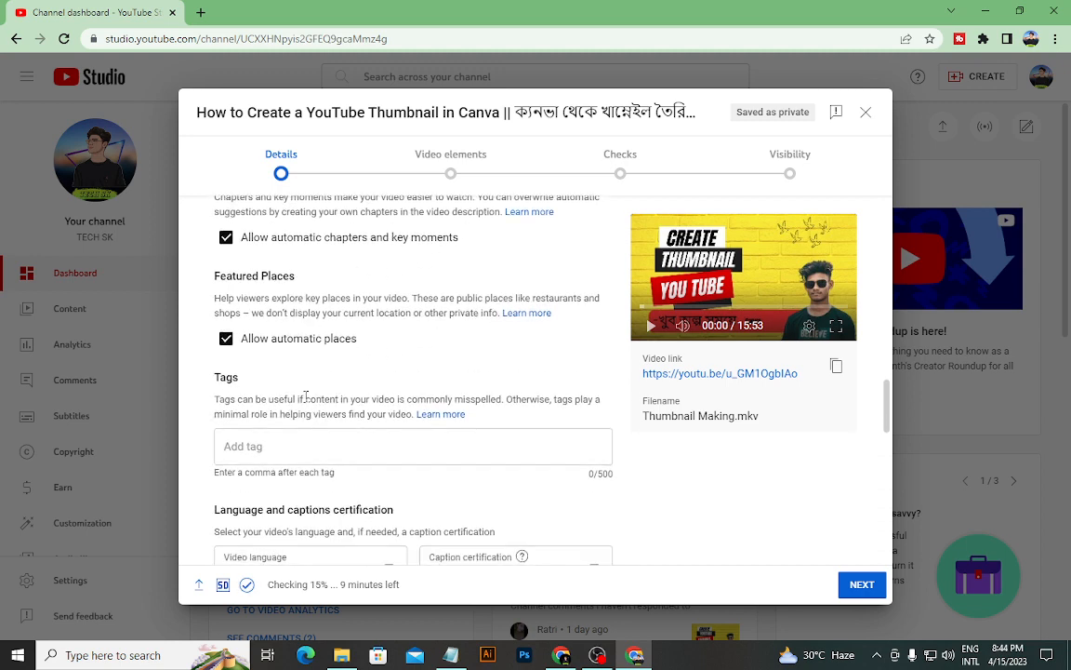
pyautogui.scroll(-1, 292, 397)
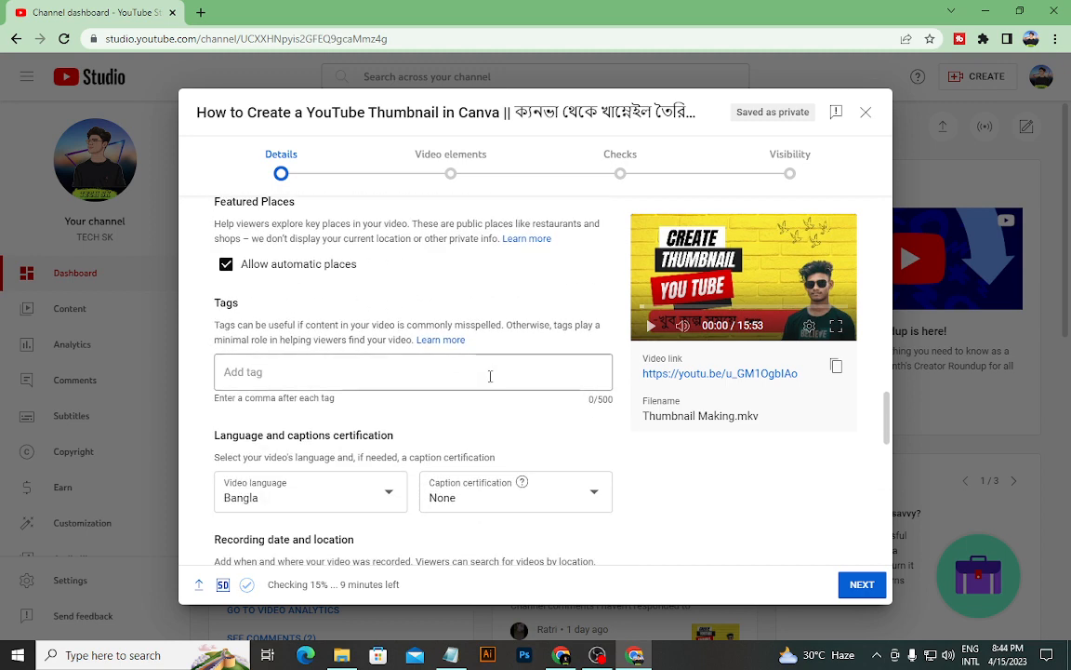
pyautogui.click(305, 372)
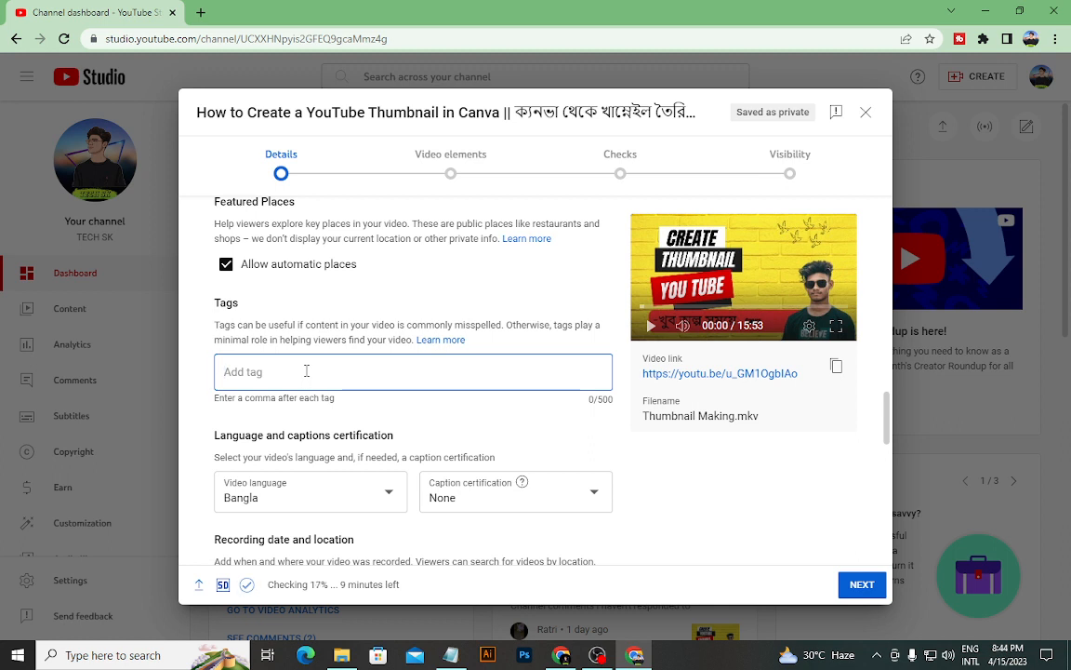
pyautogui.write('tech sk,')
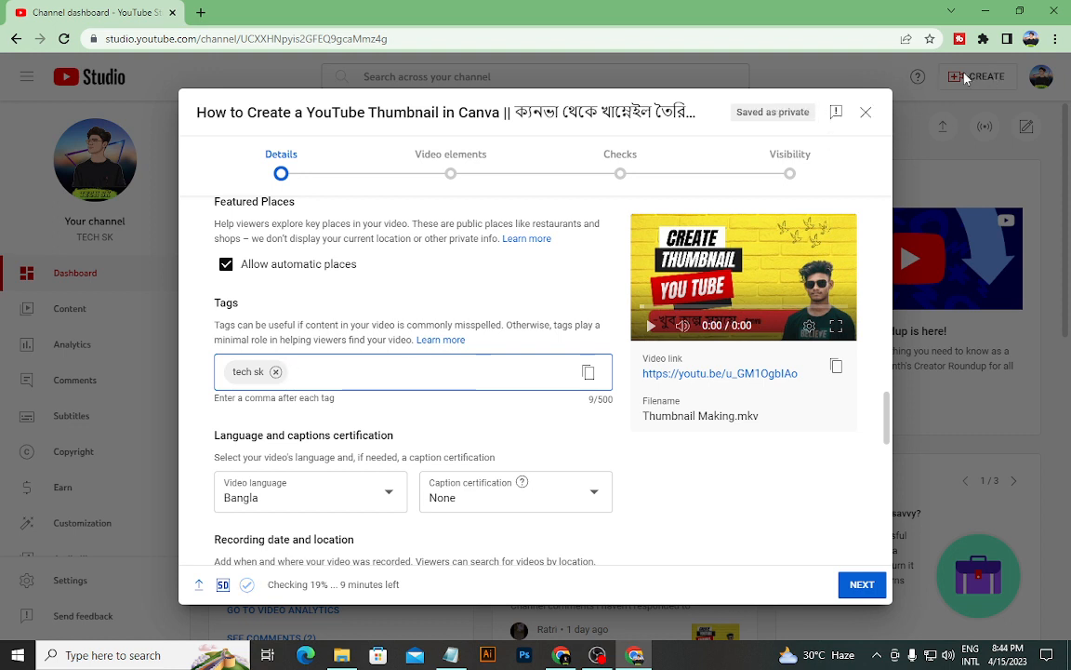
# - Check the TubeBuddy extension's options and review the video's title and description
pyautogui.rightClick(959, 39)
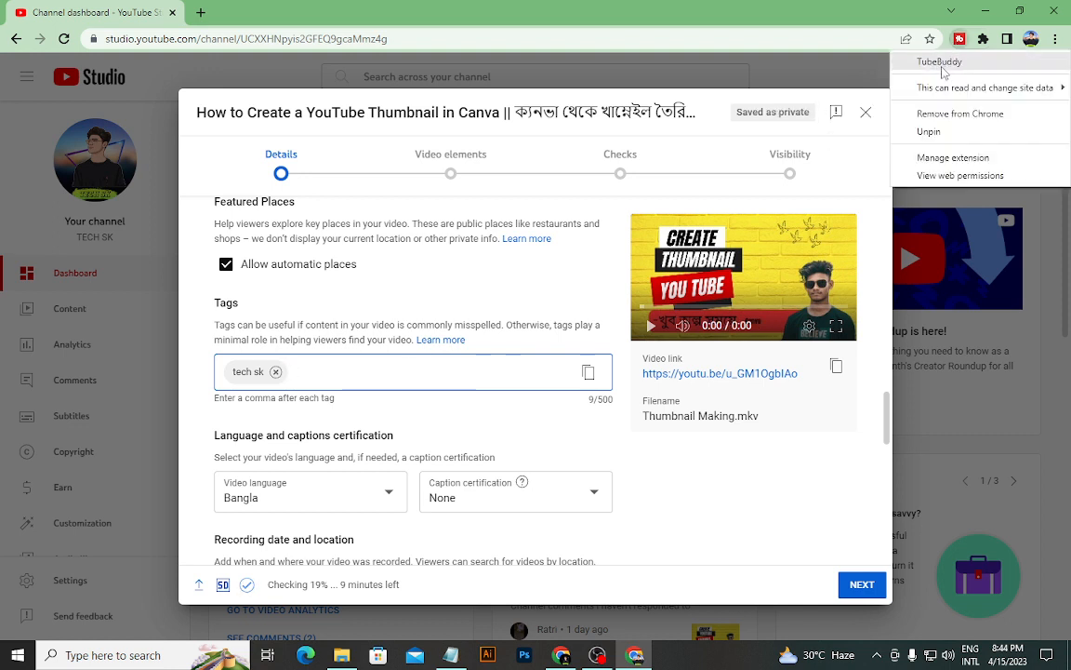
pyautogui.click(724, 100)
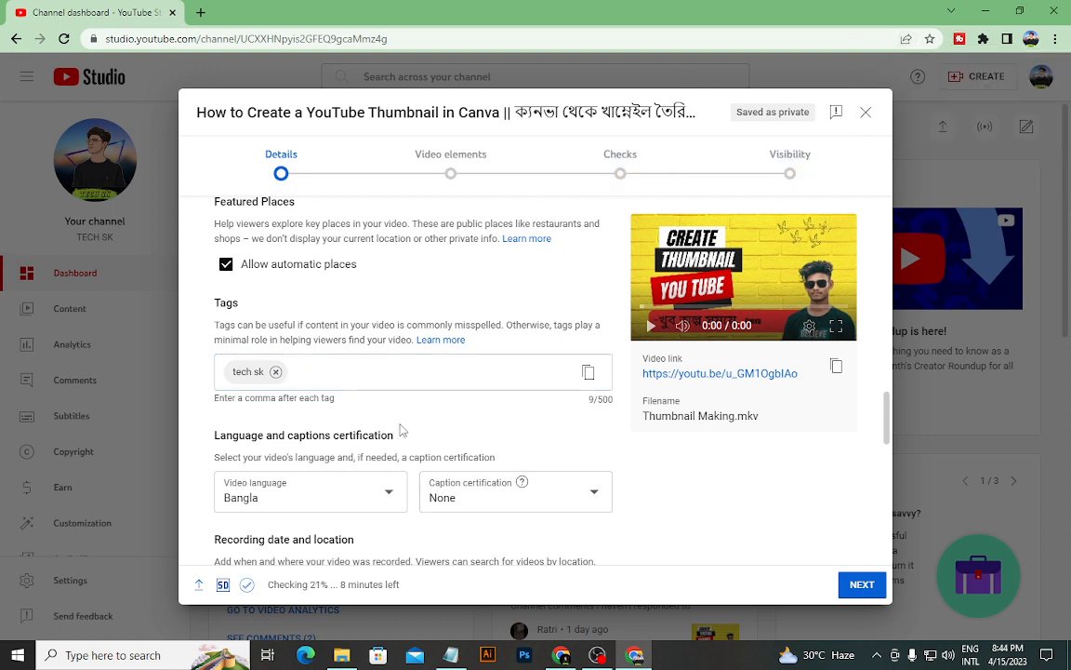
pyautogui.click(400, 370)
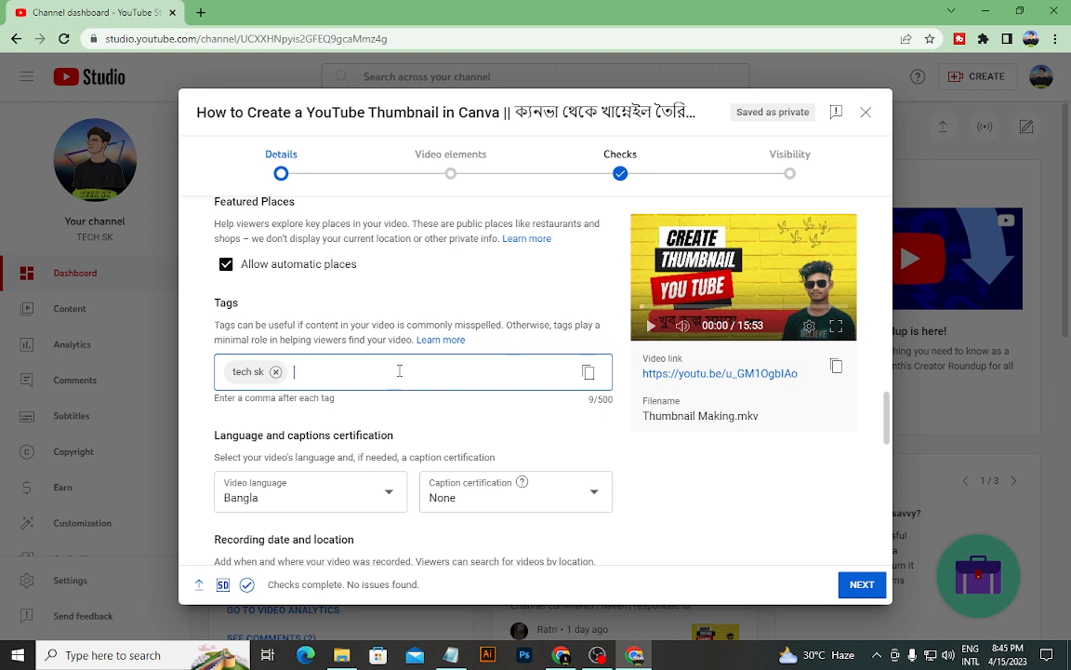
pyautogui.scroll(15, 396, 358)
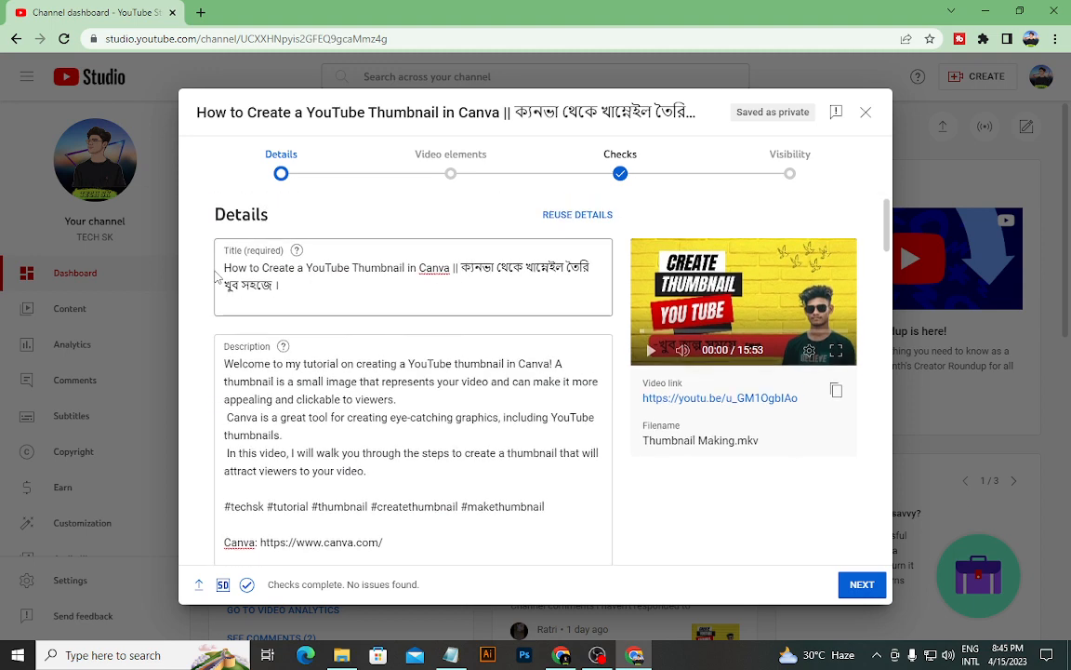
# - Copy "How to Create a YouTube Thumbnail in Canva" from the video title and add it as a tag
pyautogui.moveTo(219, 268); pyautogui.dragTo(453, 271)
pyautogui.hotkey('ctrl', 'c')
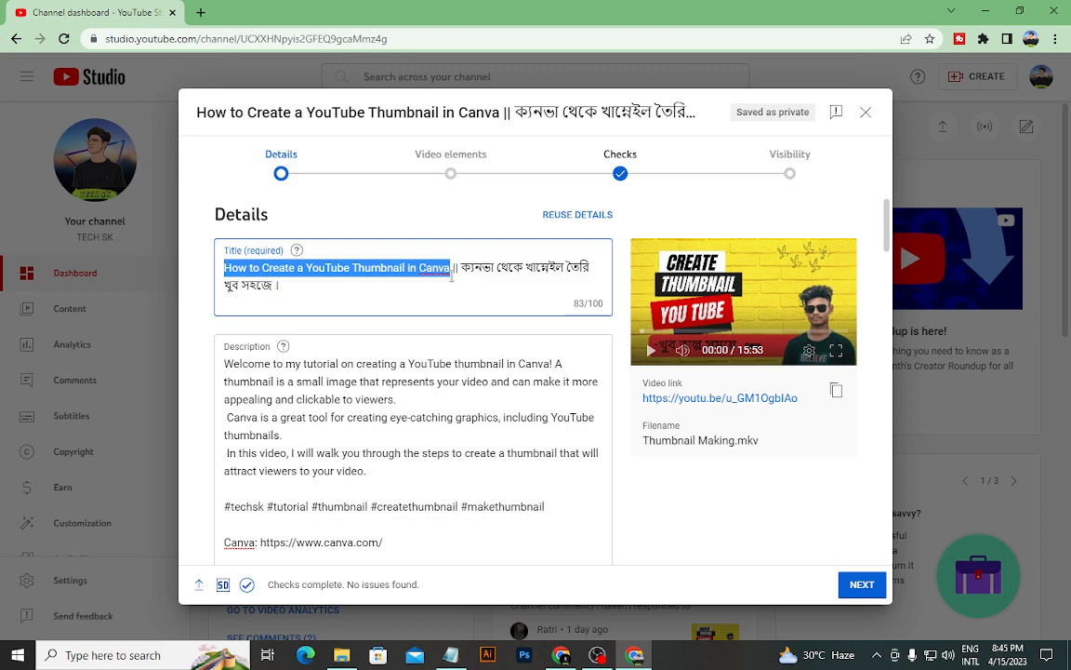
pyautogui.scroll(-20, 453, 270)
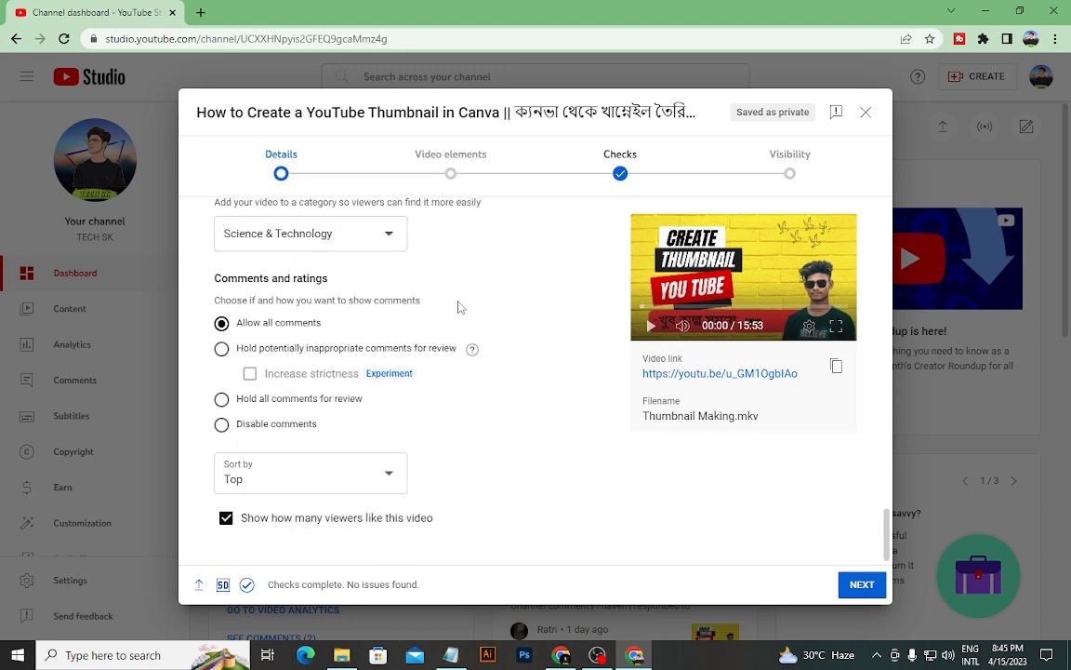
pyautogui.scroll(7, 419, 465)
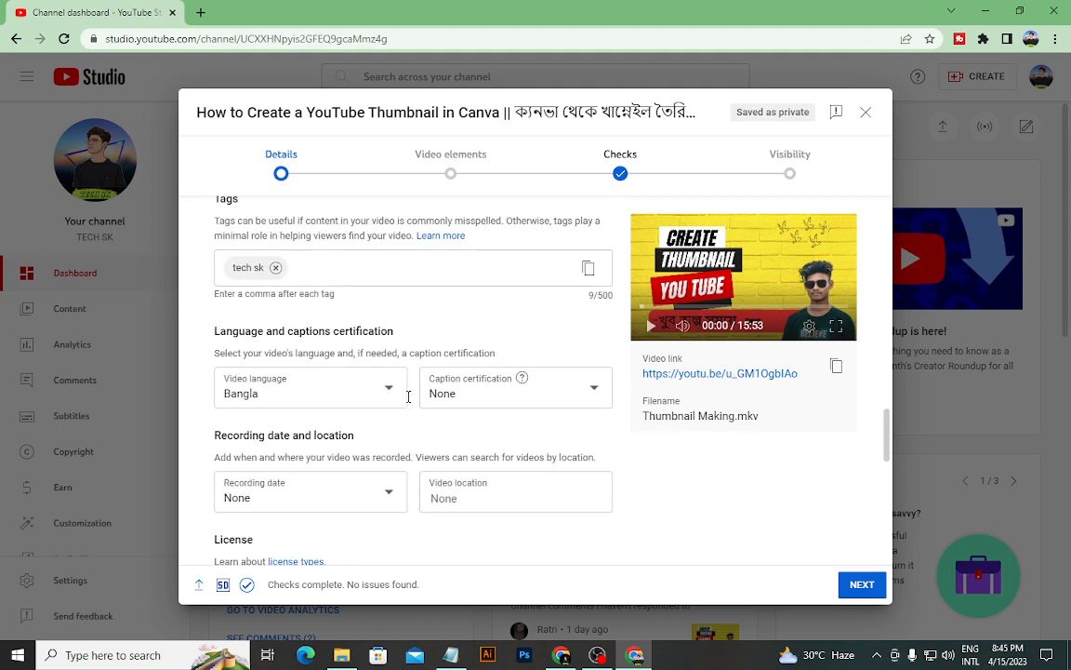
pyautogui.scroll(2, 407, 396)
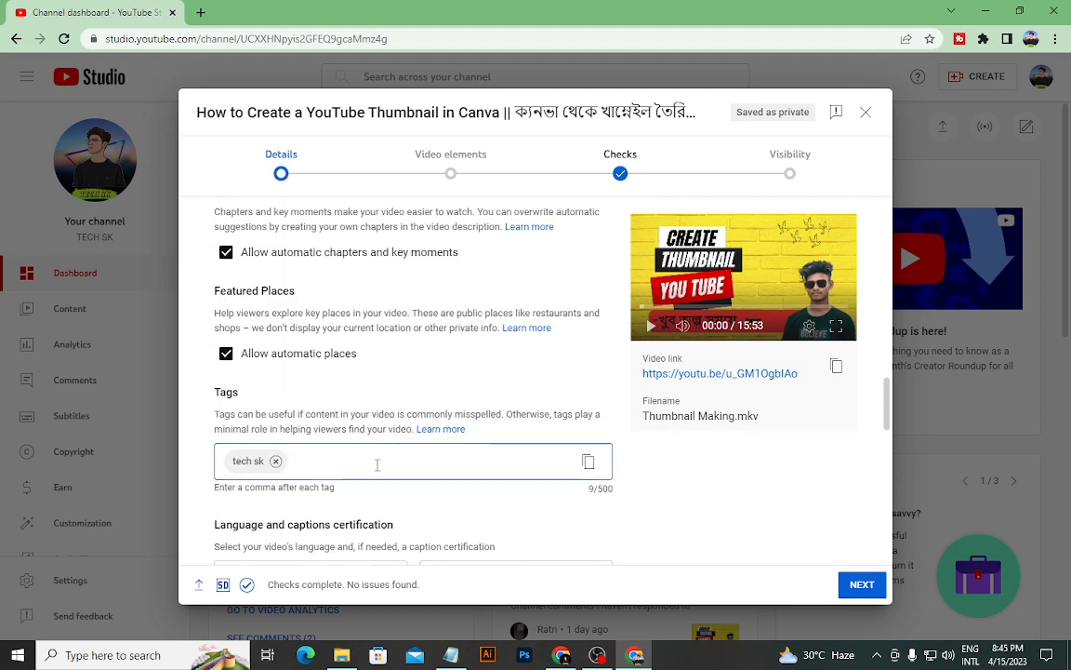
pyautogui.hotkey('ctrl', 'v')
pyautogui.press('Return')
# - Copy the Bangla part of the video title after "||" and add it as a tag
pyautogui.scroll(8, 527, 472)
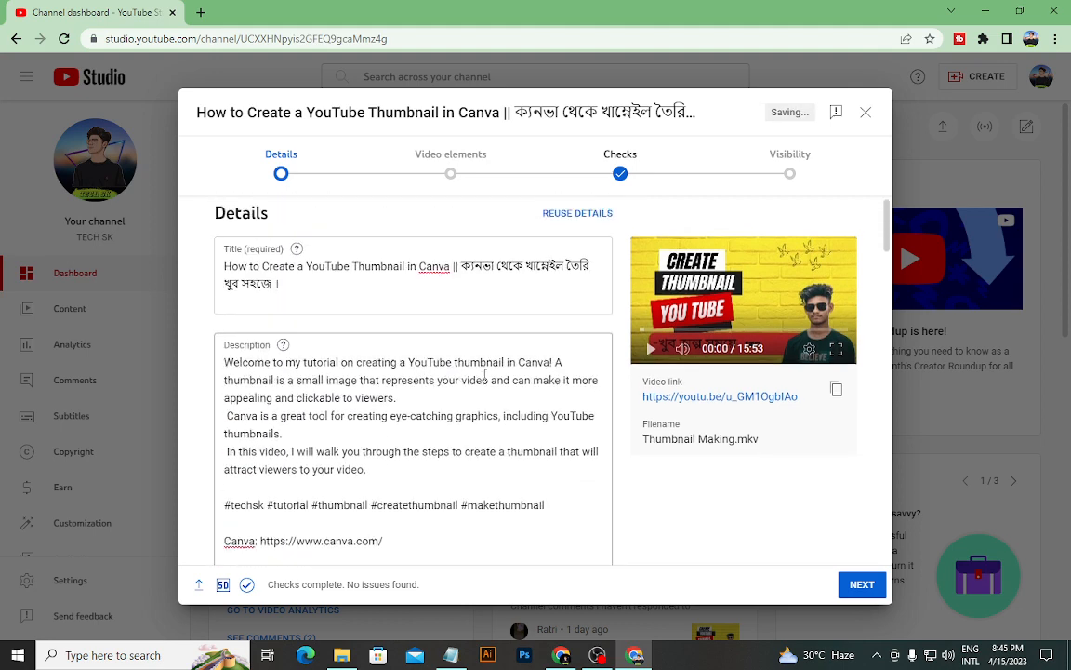
pyautogui.moveTo(457, 267); pyautogui.dragTo(520, 294)
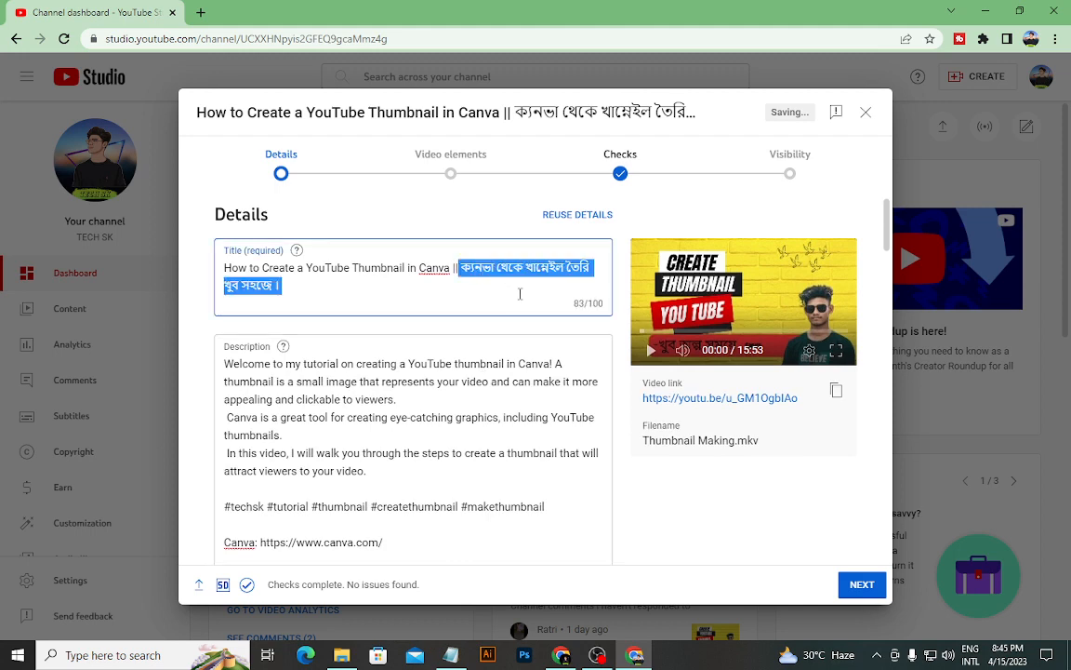
pyautogui.scroll(-15, 521, 325)
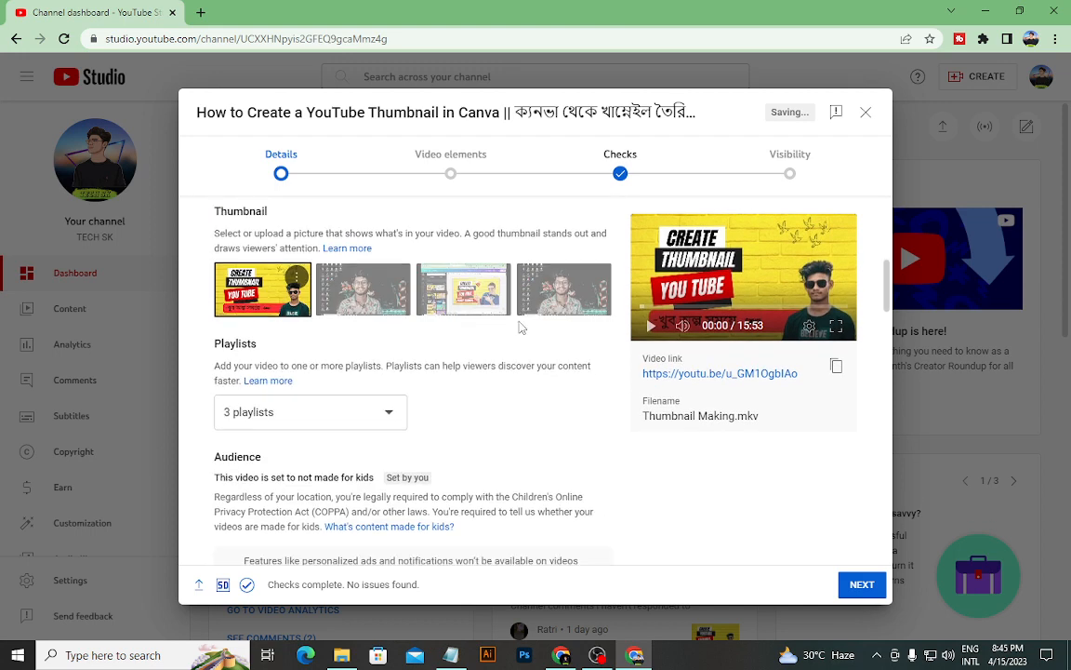
pyautogui.scroll(3, 506, 372)
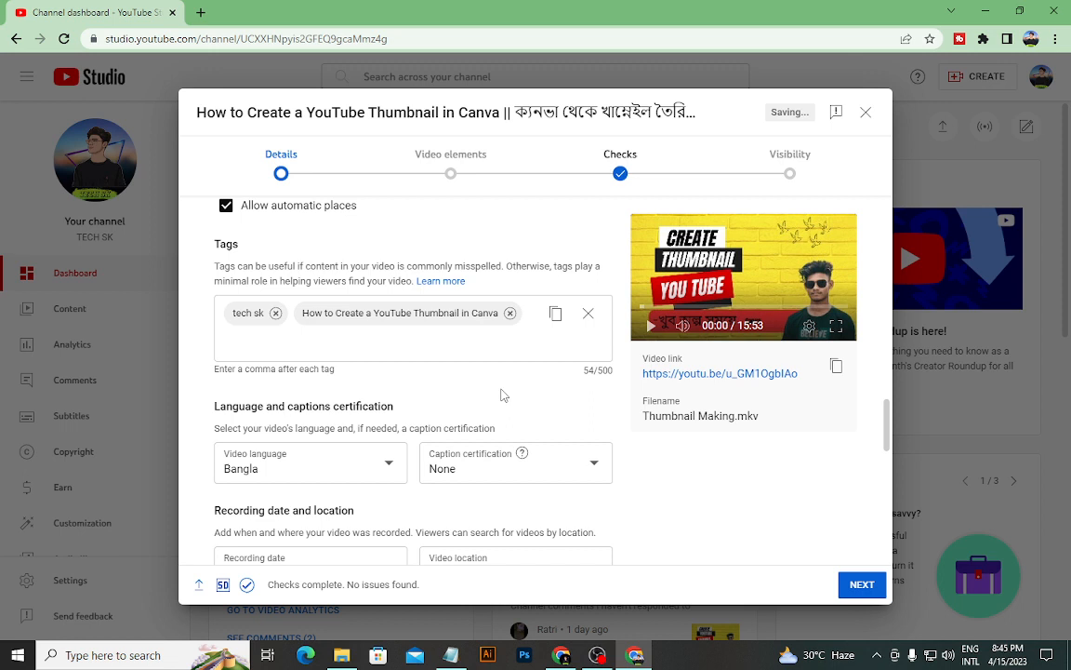
pyautogui.click(472, 346)
pyautogui.write('ক্যানভা থেকে থাম্বনেইল তৈরি খুব সহজে।')
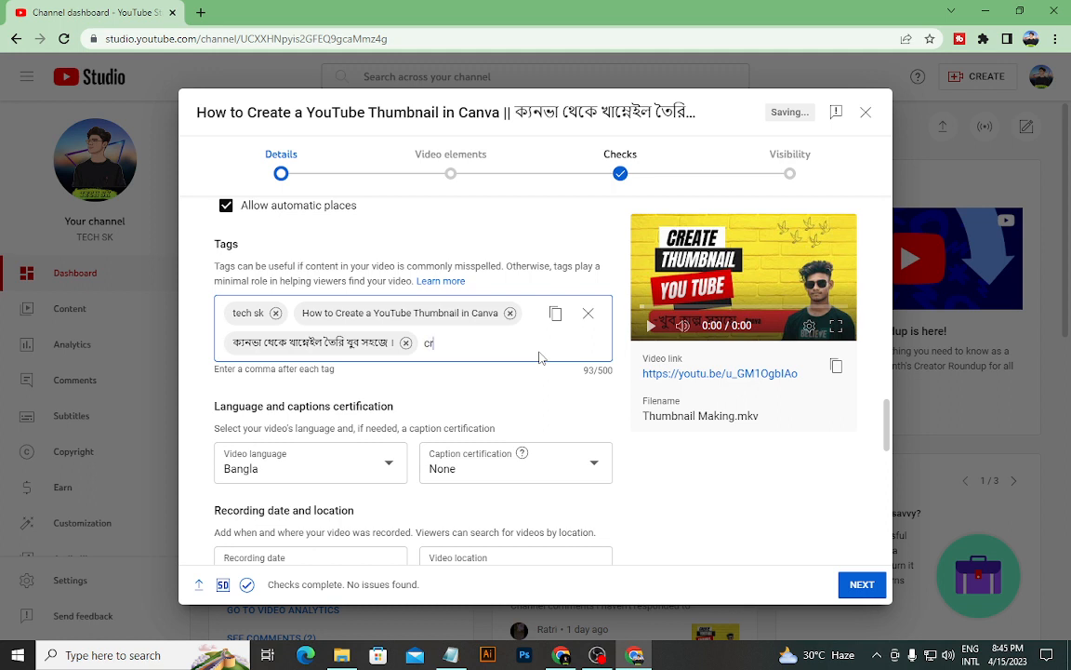
# - Add the tag "create thumbnail" to the video
pyautogui.write('createb')
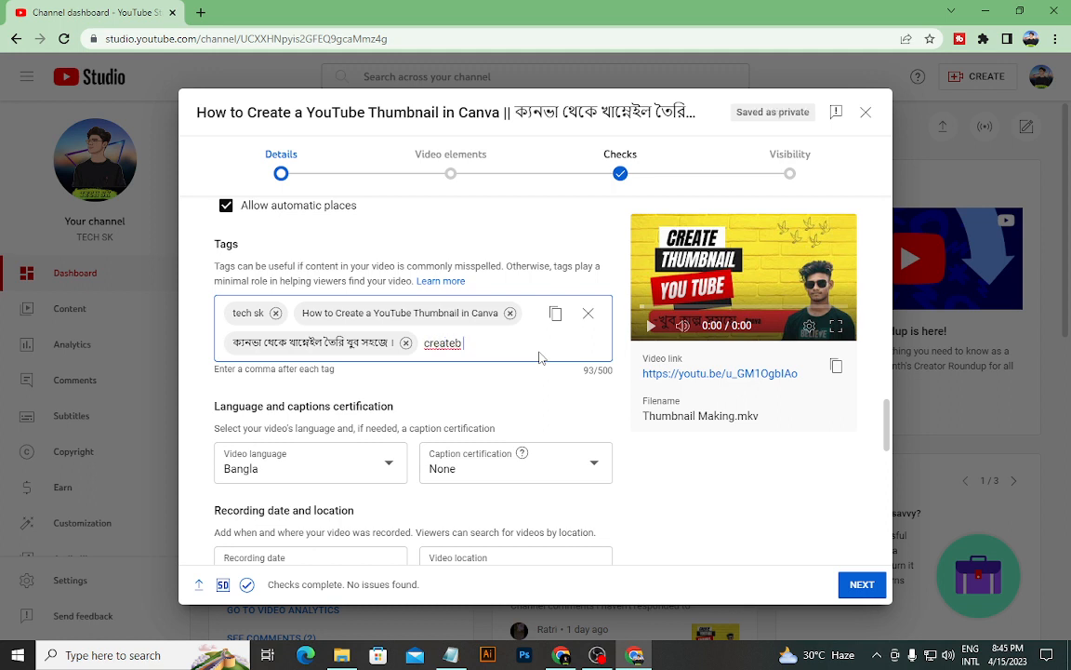
pyautogui.press('BackSpace')
pyautogui.write('thumb')
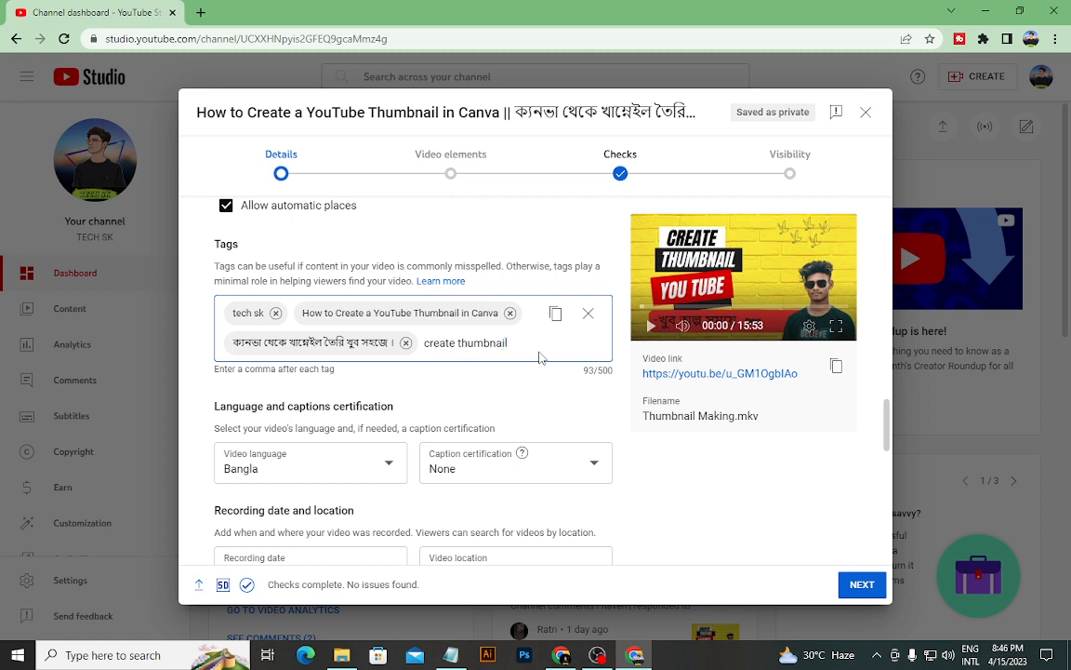
pyautogui.write('nail')
pyautogui.press('Return')
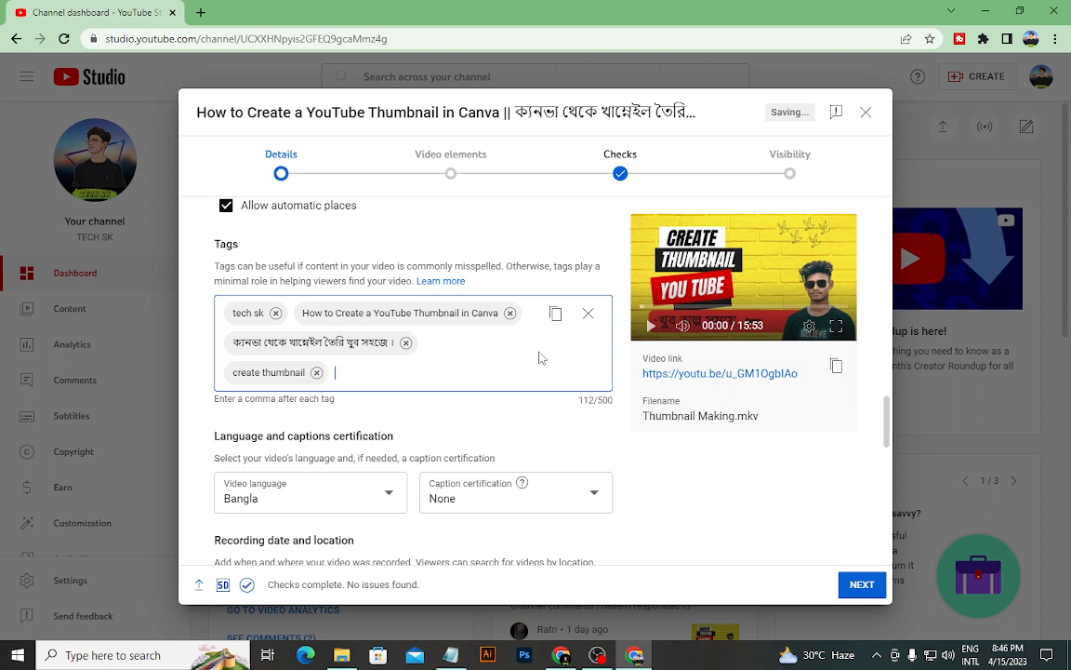
# - Add the tags "thumbnail" and "thumbnail make" to the video
pyautogui.write('thu')
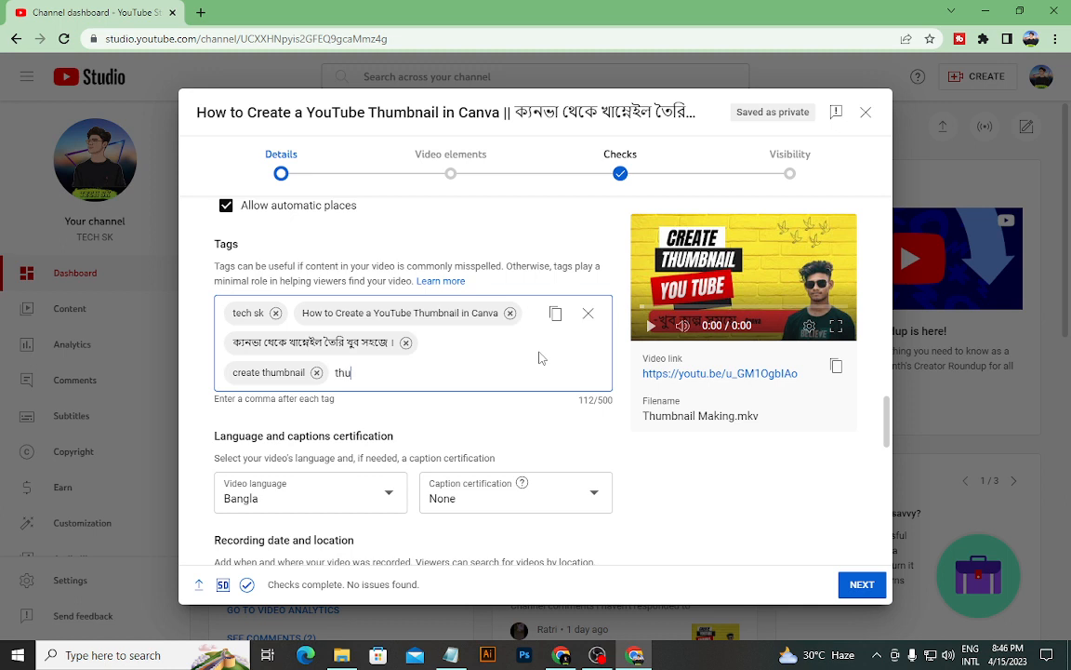
pyautogui.write('mbnailk')
pyautogui.press('BackSpace')
pyautogui.press('Return')
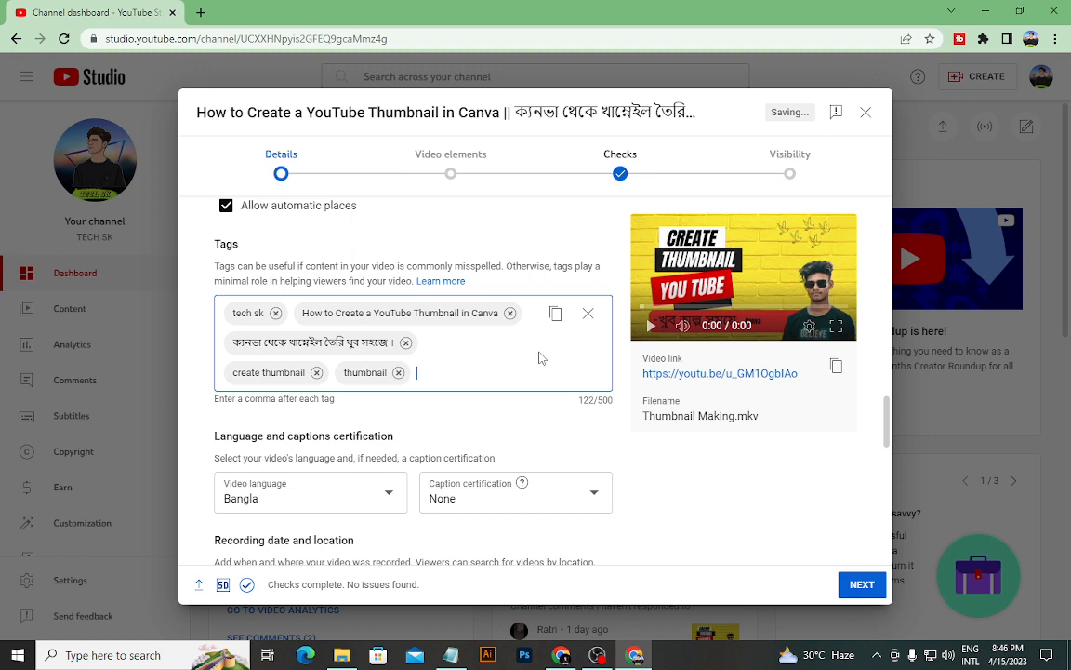
pyautogui.write('thumbnail make')
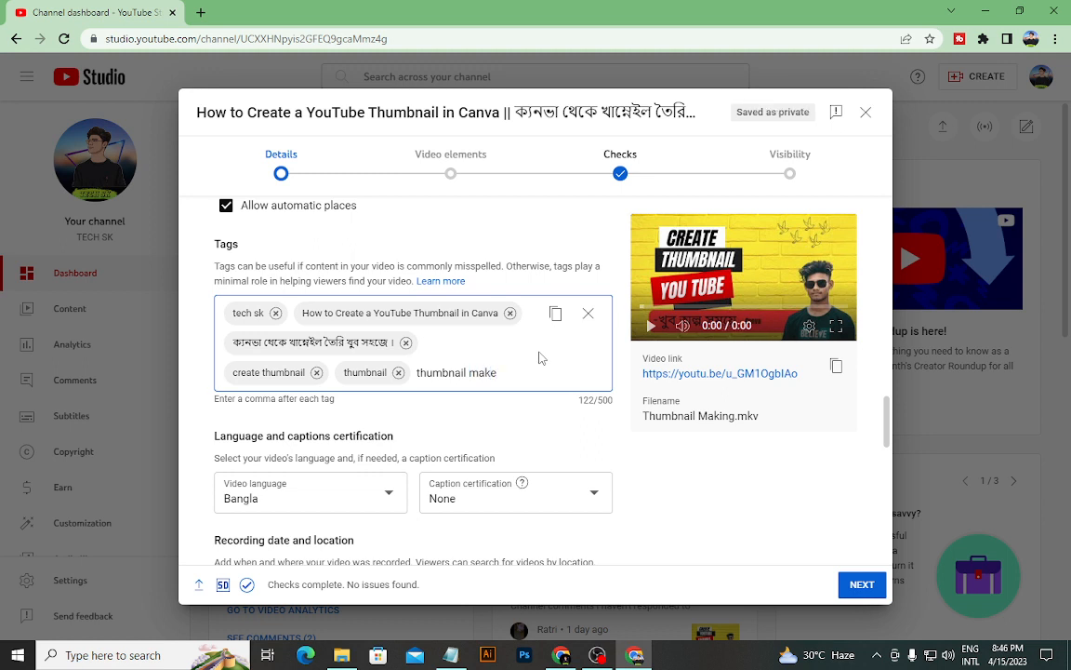
pyautogui.press('Return')
# - Add the tags "tutorial" and "bangla tutorial" to the video
pyautogui.write('tut')
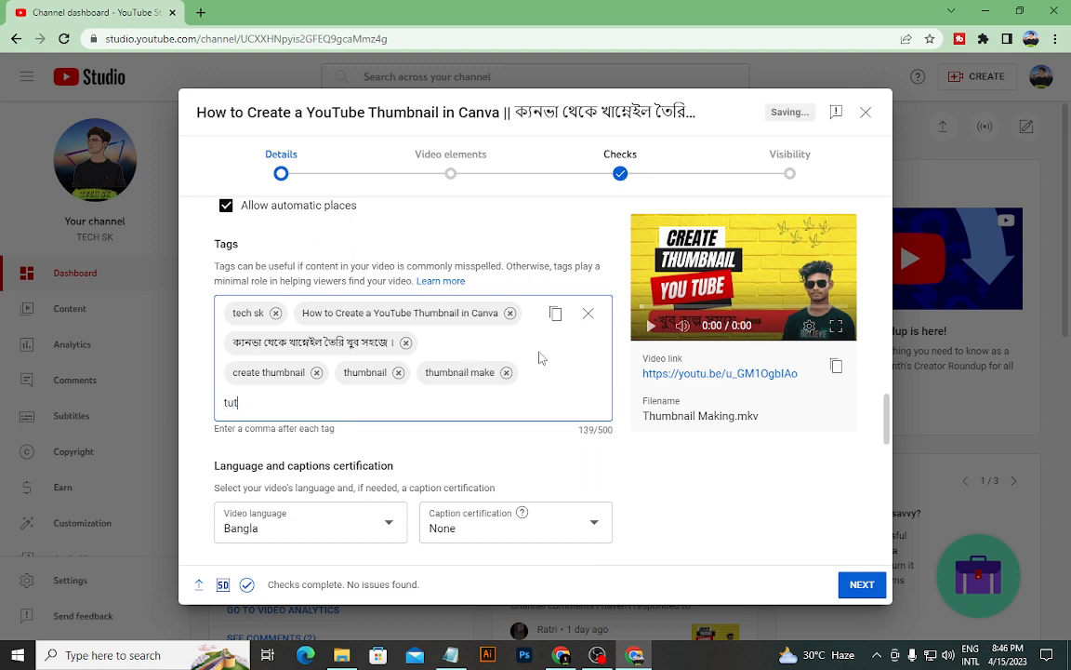
pyautogui.write('orial')
pyautogui.press('Return')
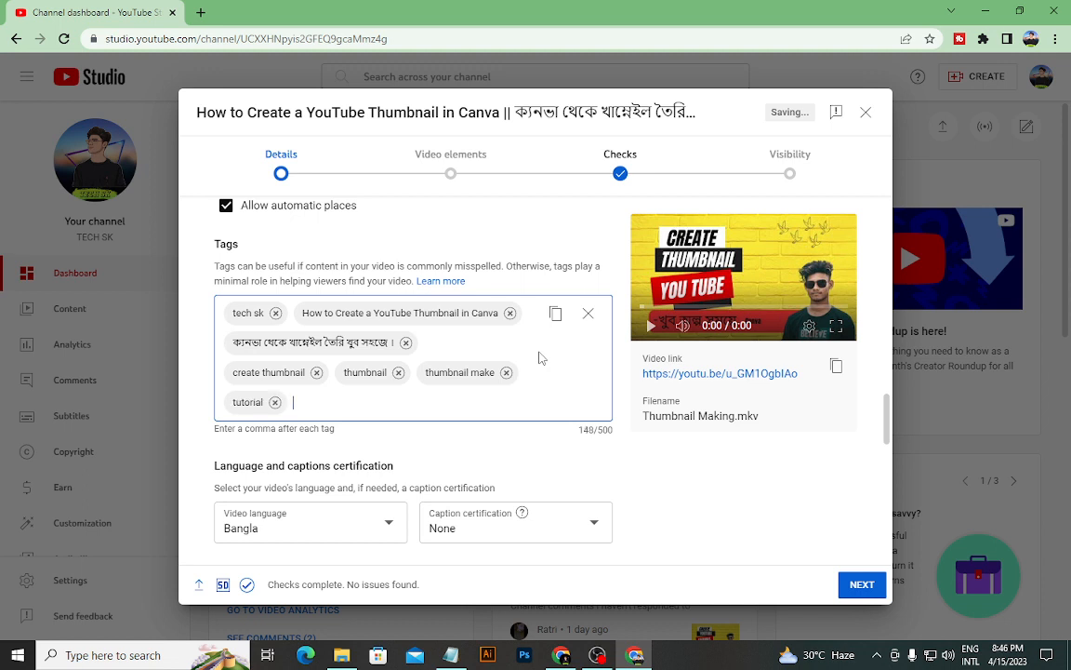
pyautogui.write('bangla tutorial')
pyautogui.press('Return')
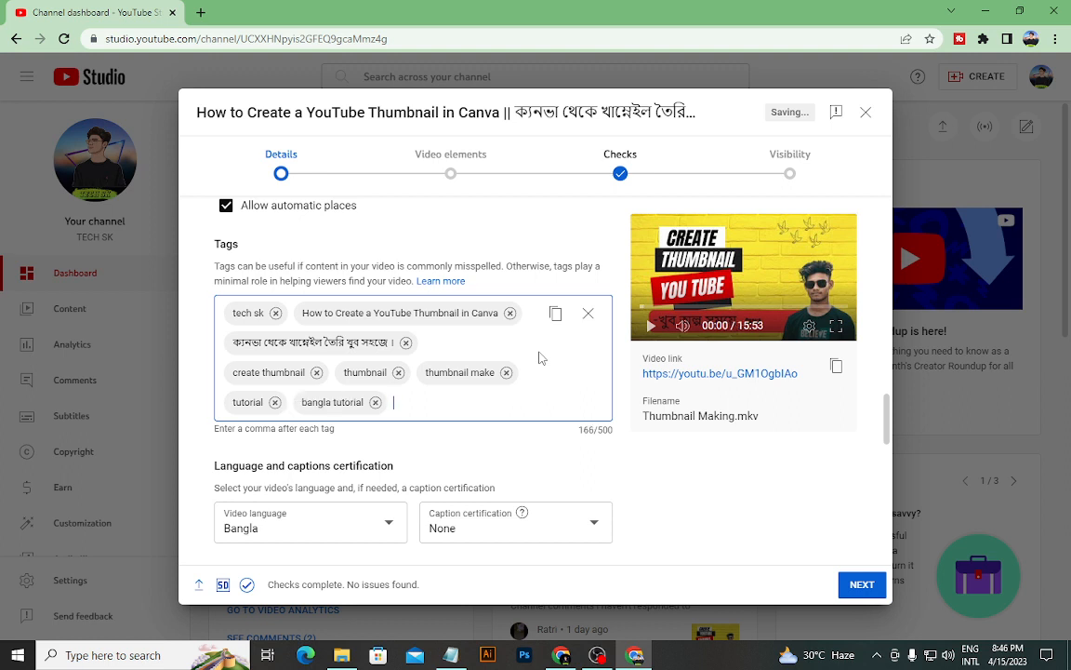
# - Add the tags "how to make yt thumbnail bangla" and "youtube thumbnail" to the video
pyautogui.write('to make yt thumbnail')
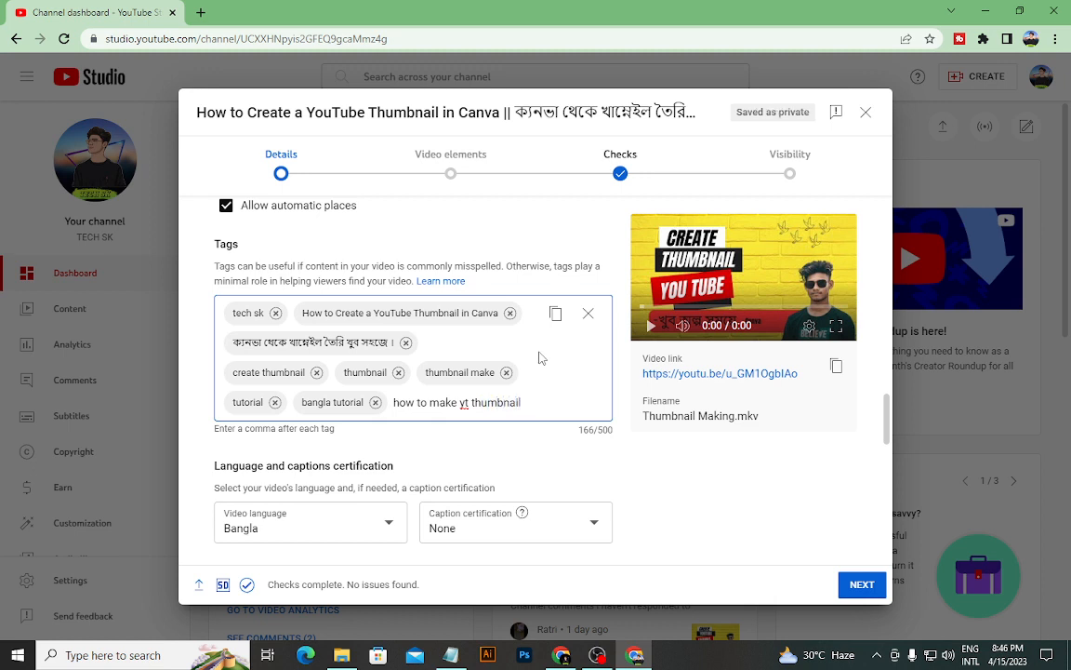
pyautogui.write('bangla')
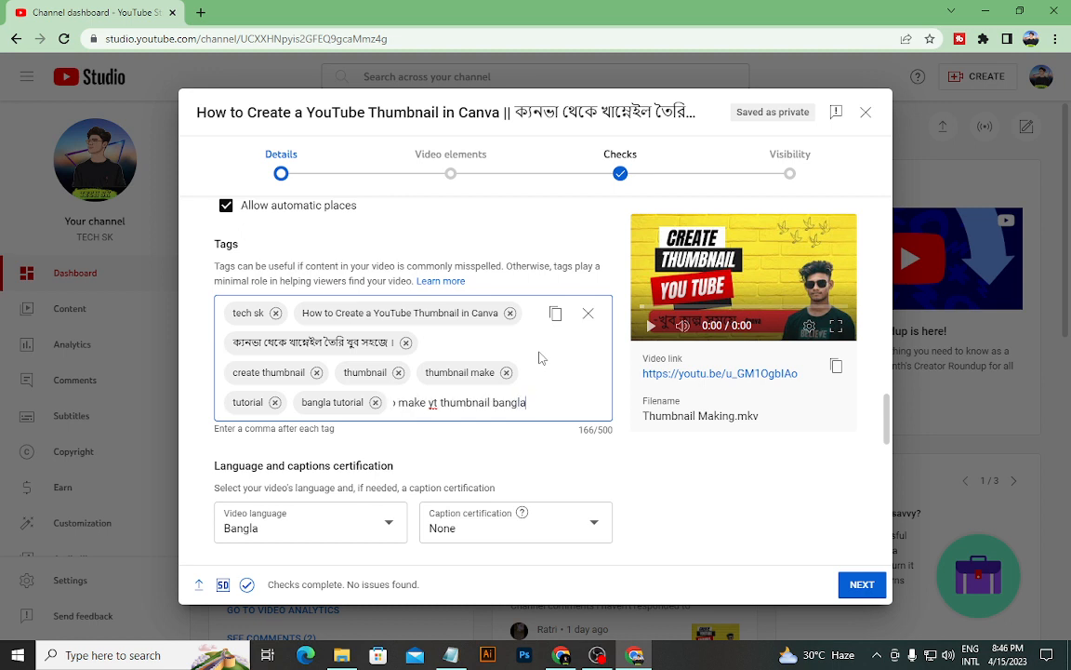
pyautogui.press('Return')
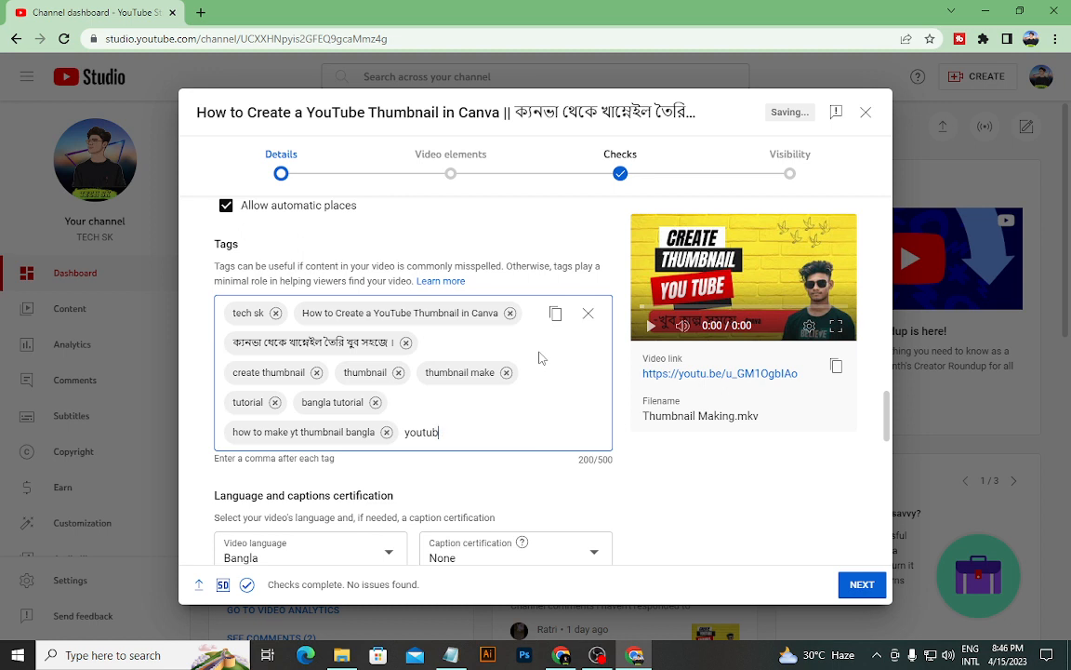
pyautogui.write('youtube thumbnai')
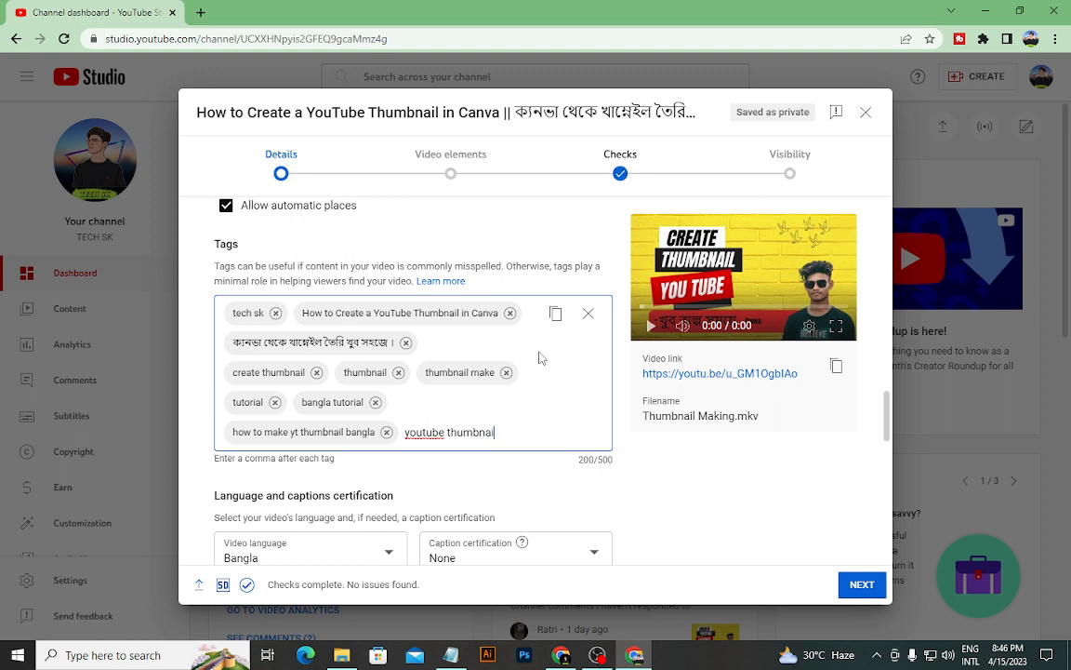
pyautogui.write('l')
pyautogui.press('Return')
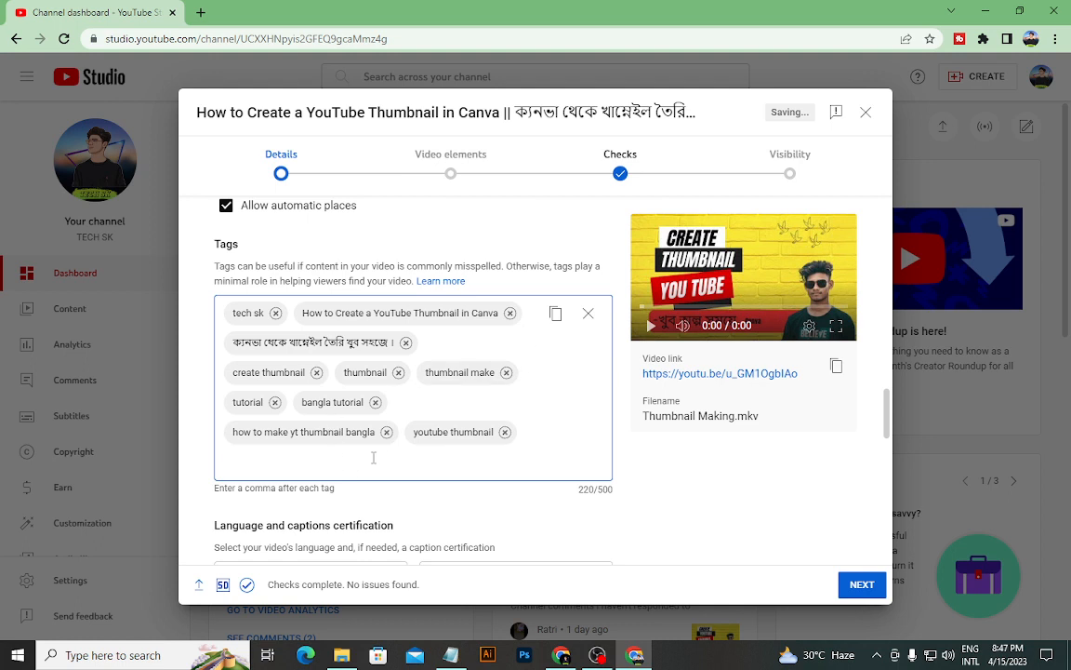
# - Set the video's recording date to Apr 15, 2023, leaving the video location empty
pyautogui.scroll(-1, 261, 352)
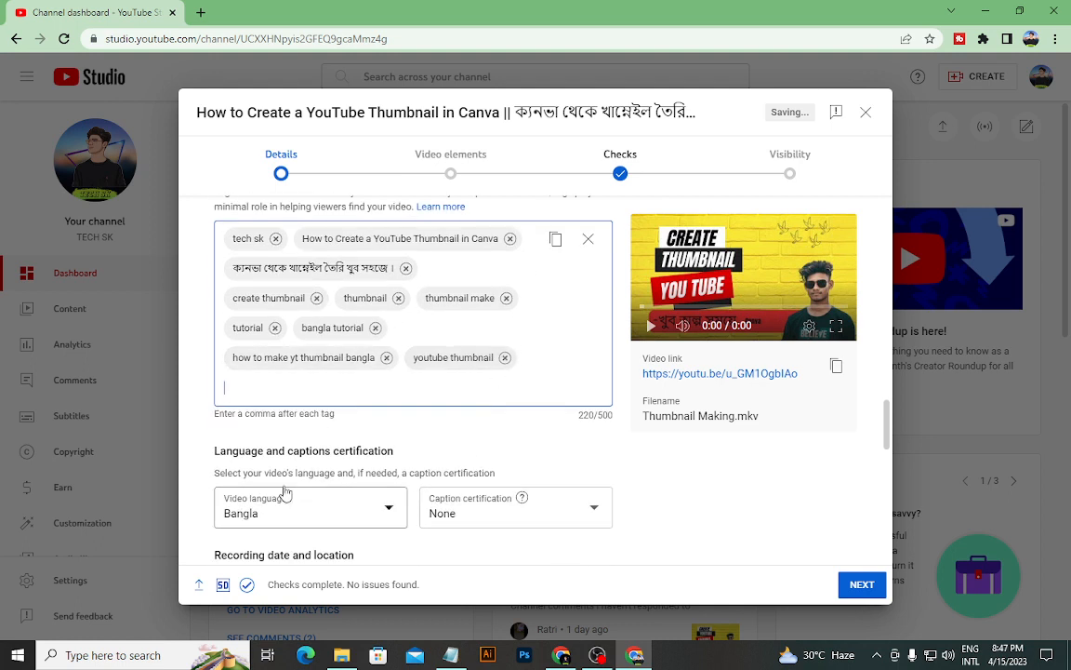
pyautogui.scroll(-1, 472, 298)
pyautogui.scroll(-1, 472, 298)
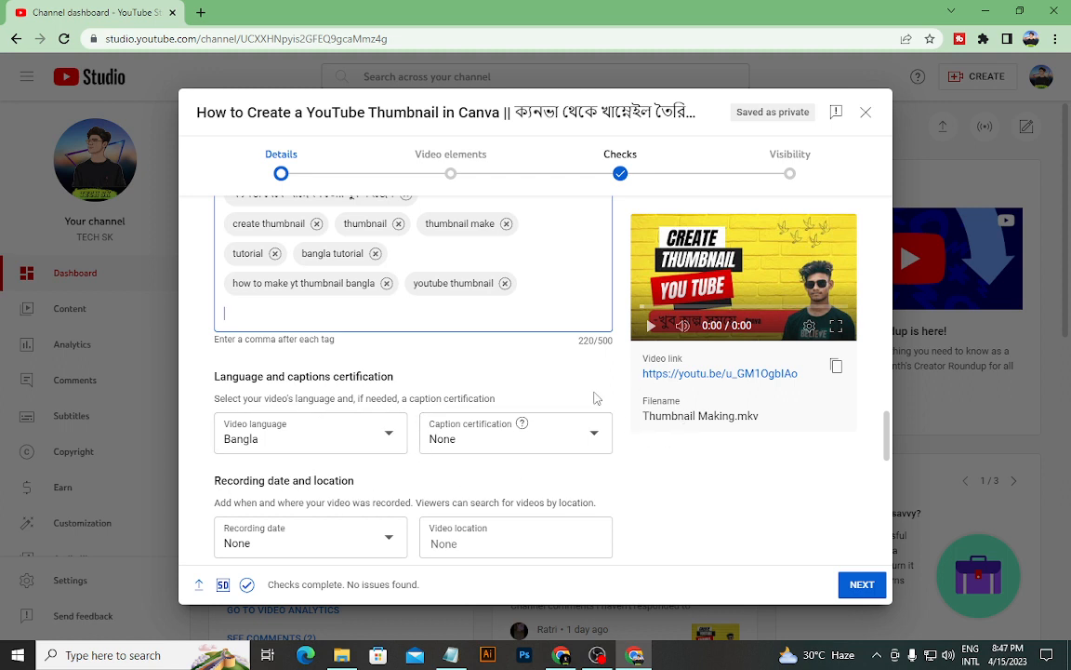
pyautogui.scroll(-1, 589, 386)
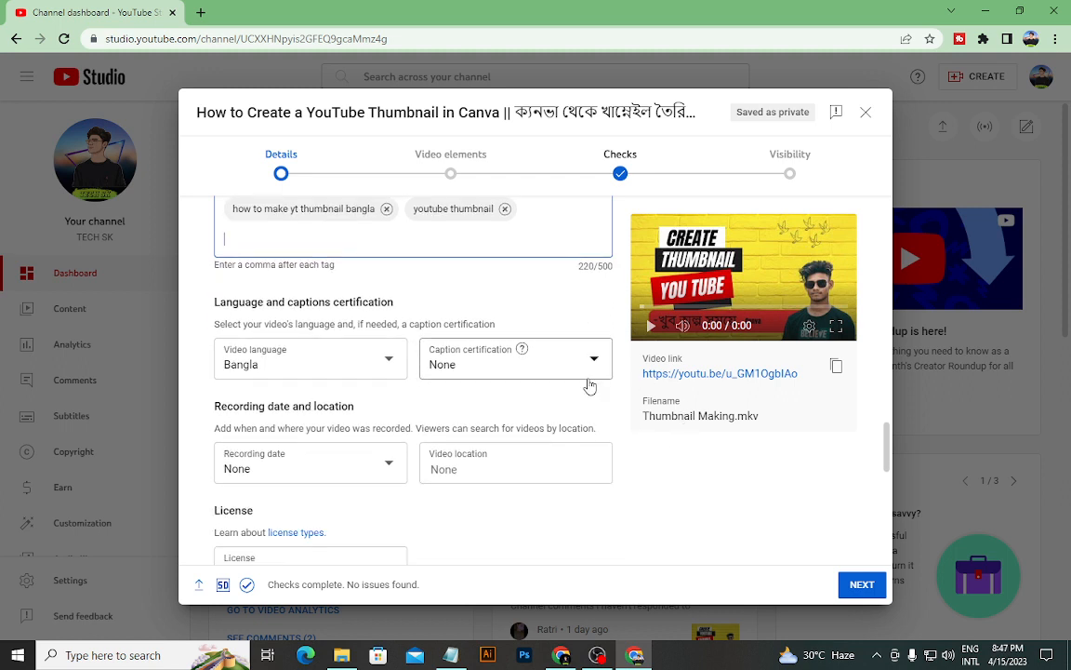
pyautogui.scroll(-1, 400, 356)
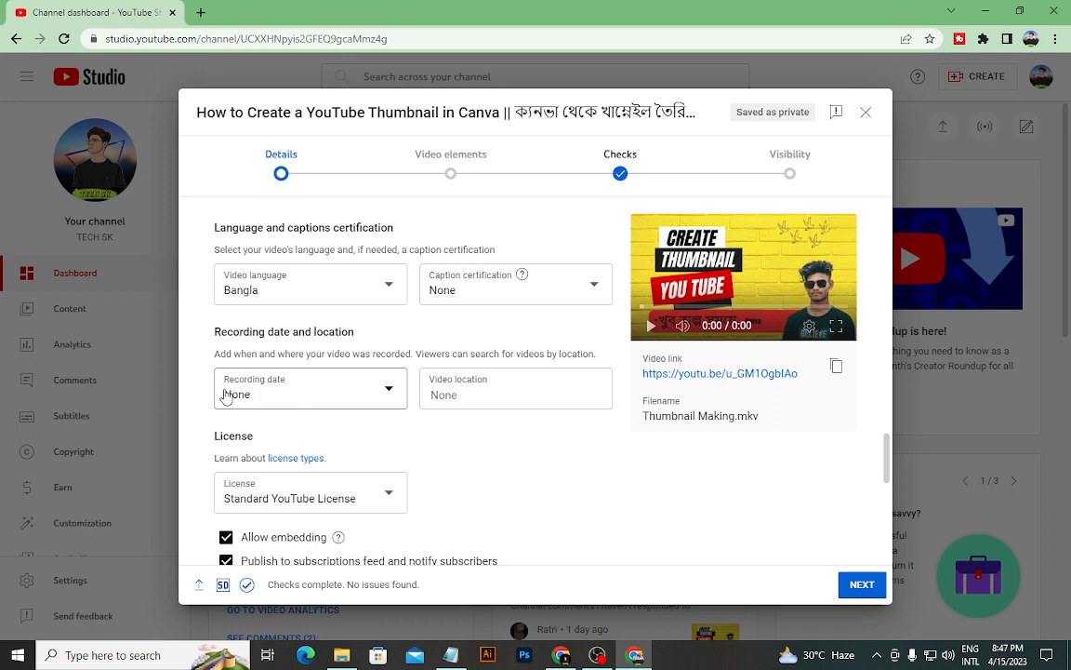
pyautogui.click(394, 390)
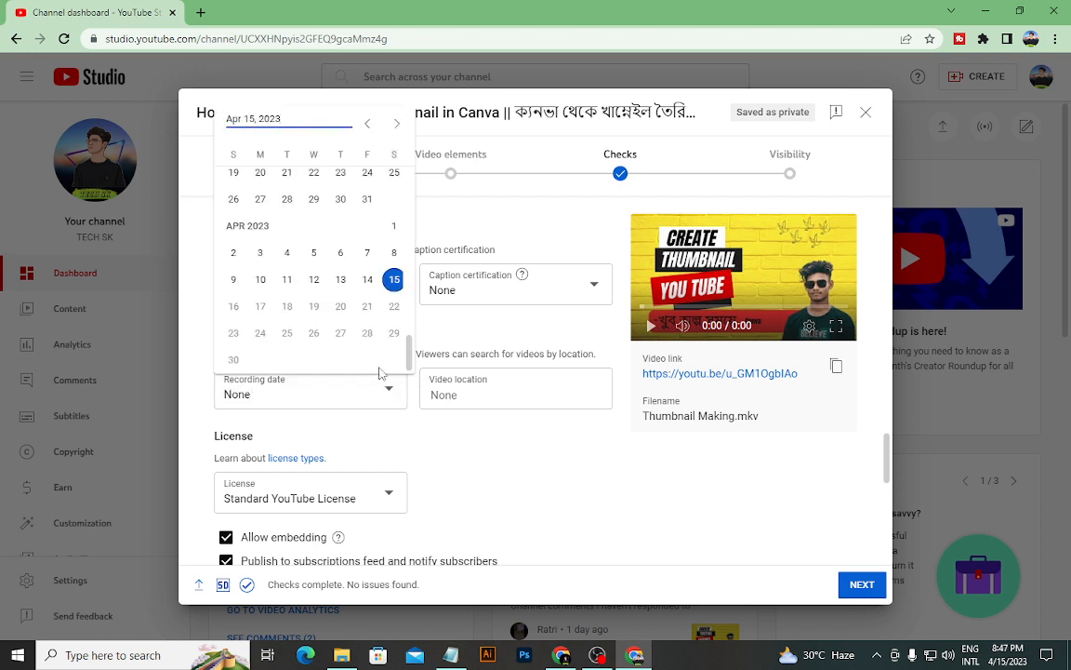
pyautogui.click(393, 279)
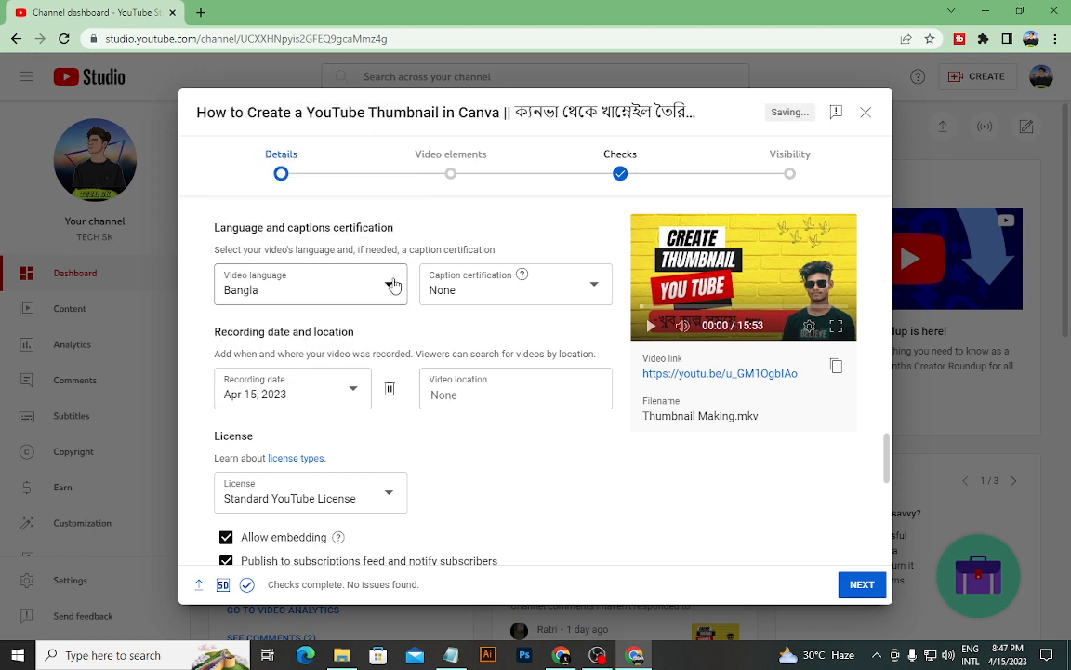
pyautogui.click(470, 396)
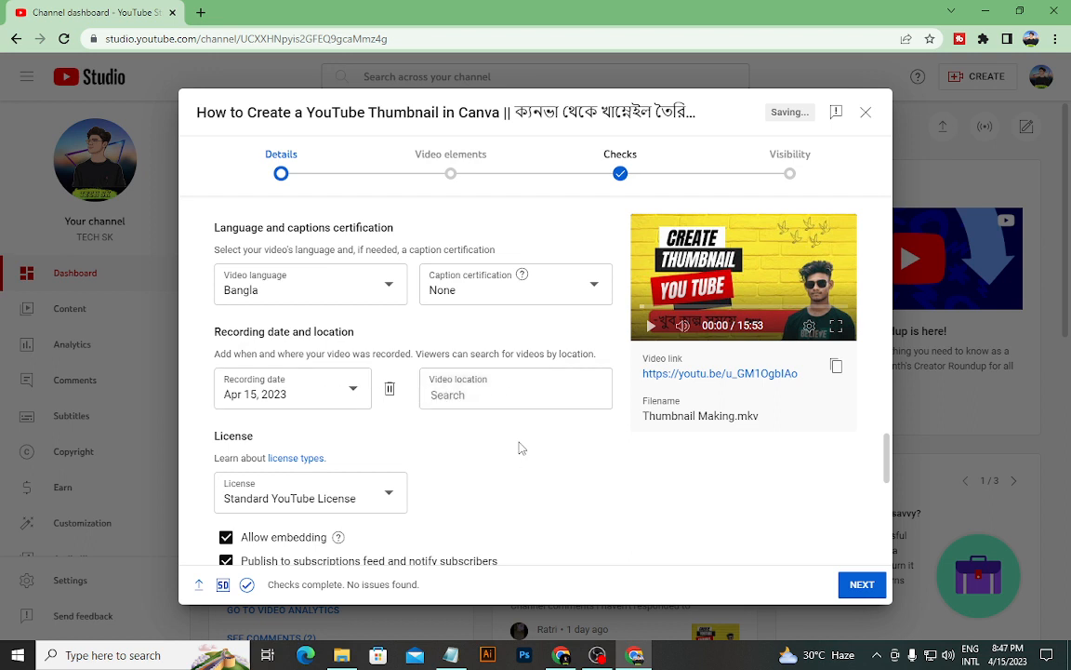
# - Set the video's category to Science & Technology, keeping the standard license, Shorts sampling and all comments allowed
pyautogui.scroll(-2, 558, 420)
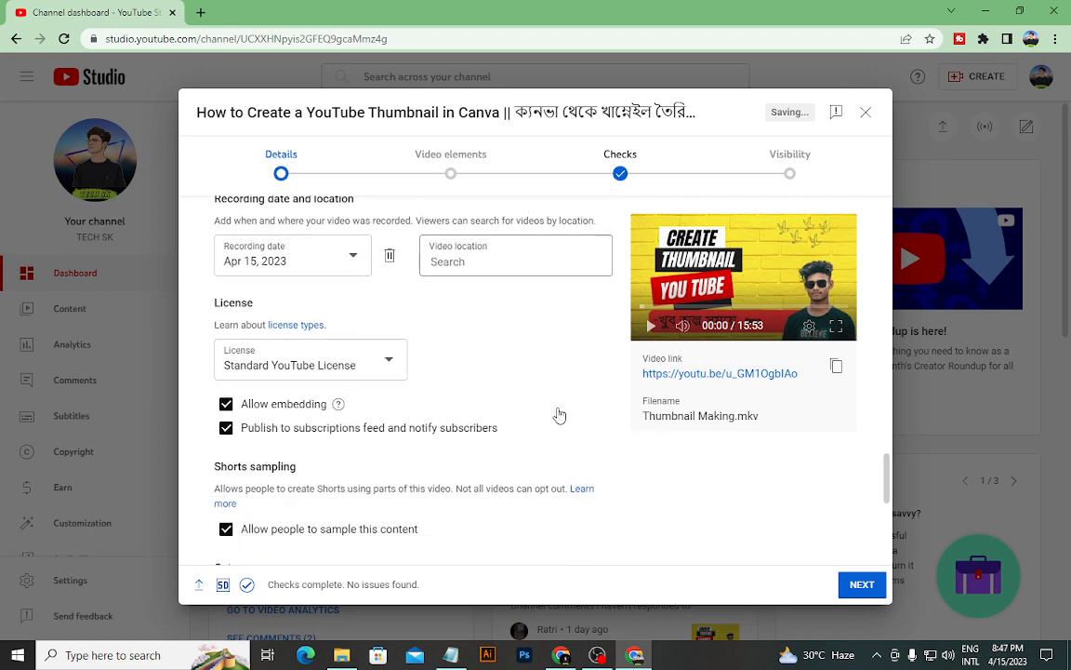
pyautogui.scroll(1, 354, 332)
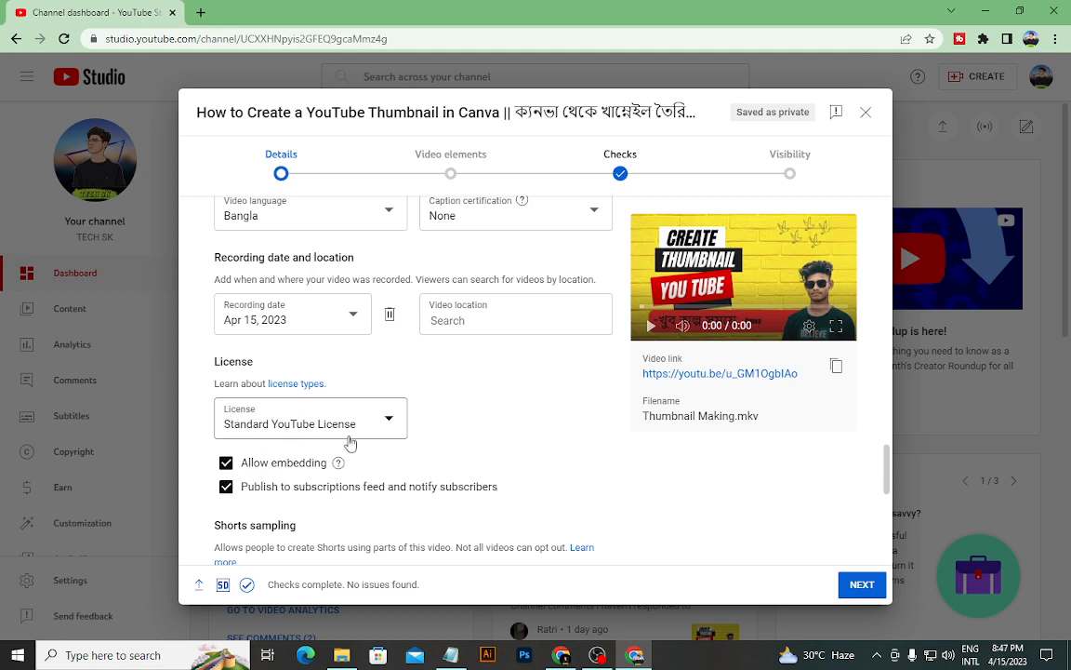
pyautogui.scroll(-2, 324, 359)
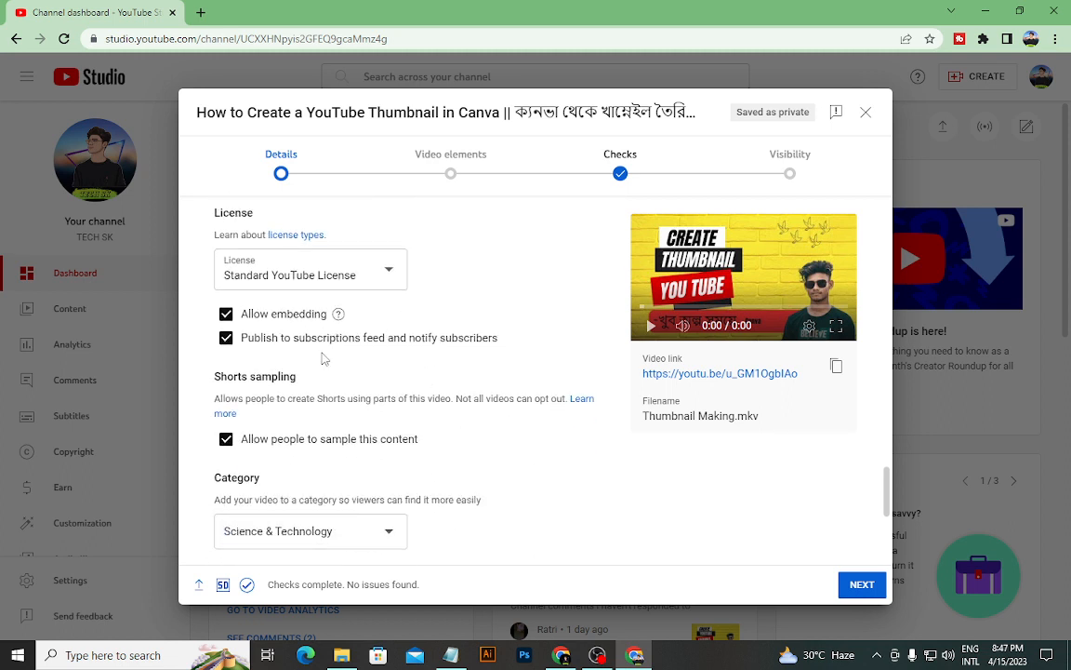
pyautogui.scroll(-1, 411, 376)
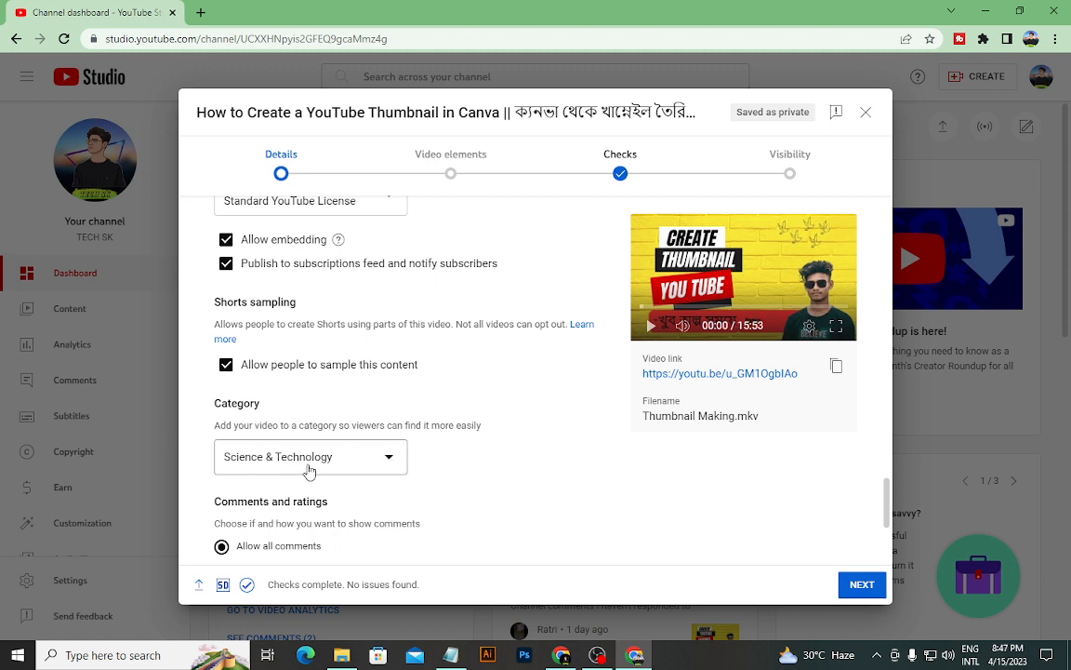
pyautogui.click(389, 462)
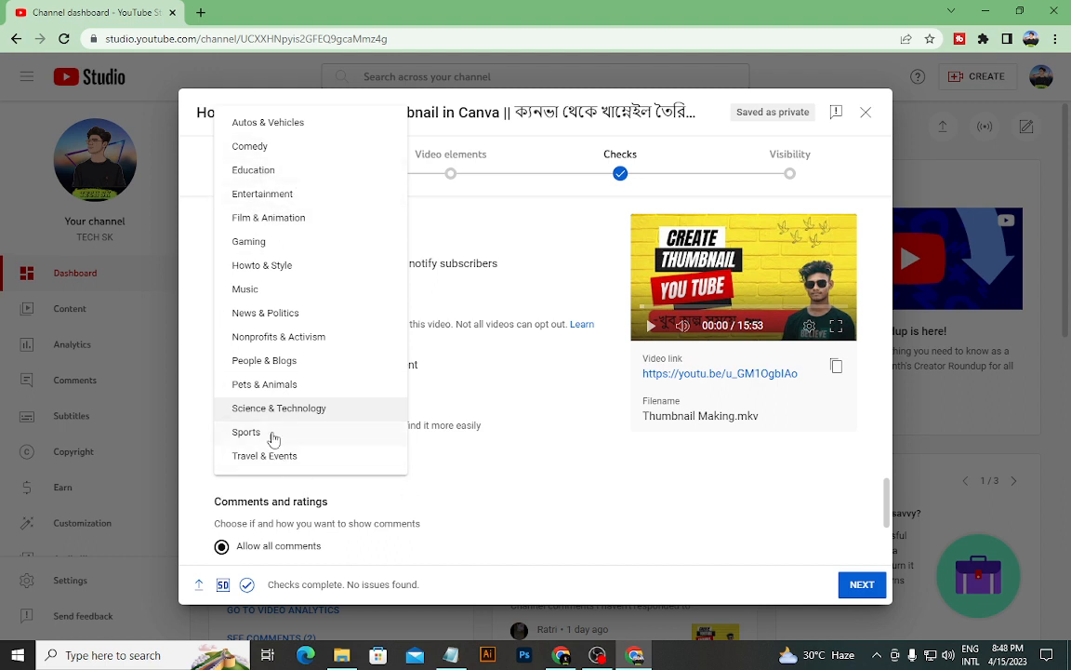
pyautogui.click(295, 411)
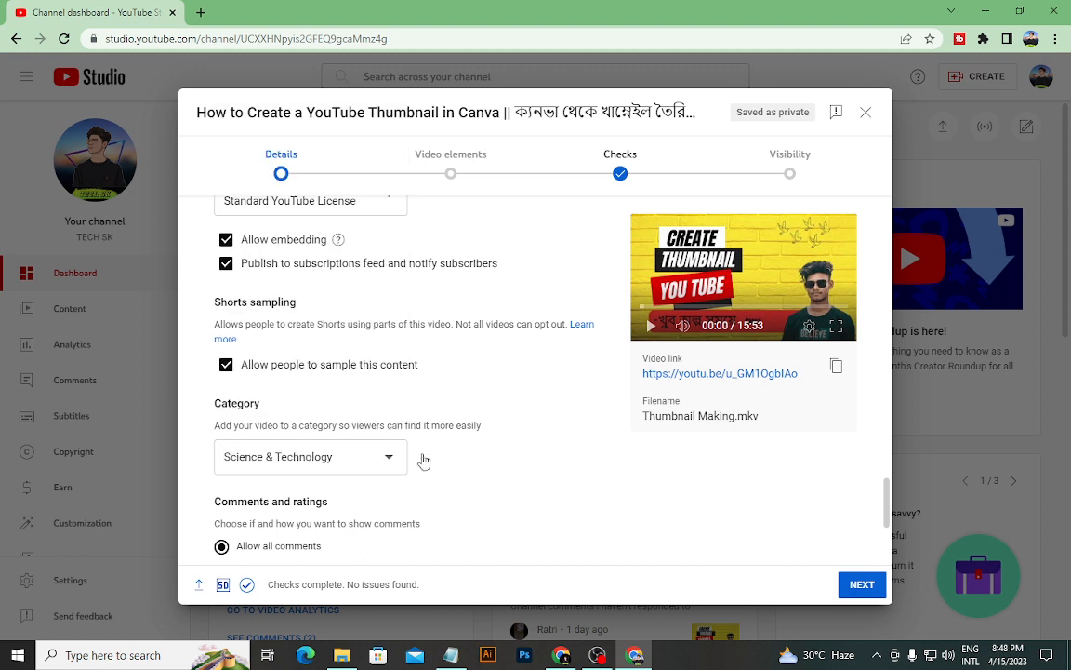
pyautogui.scroll(-2, 443, 485)
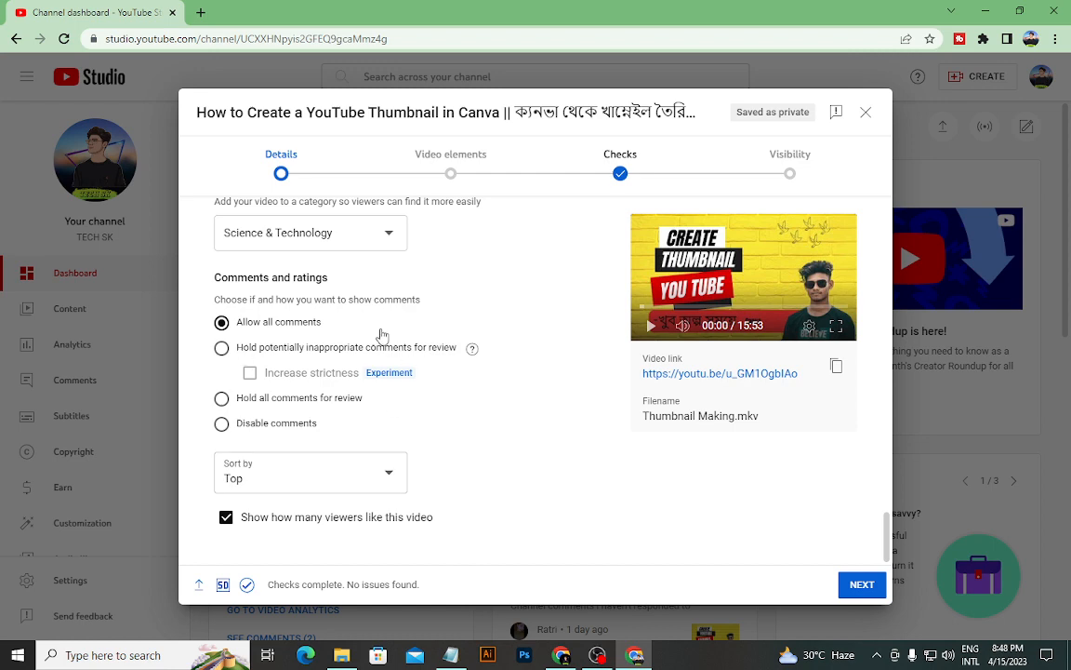
pyautogui.scroll(10, 367, 352)
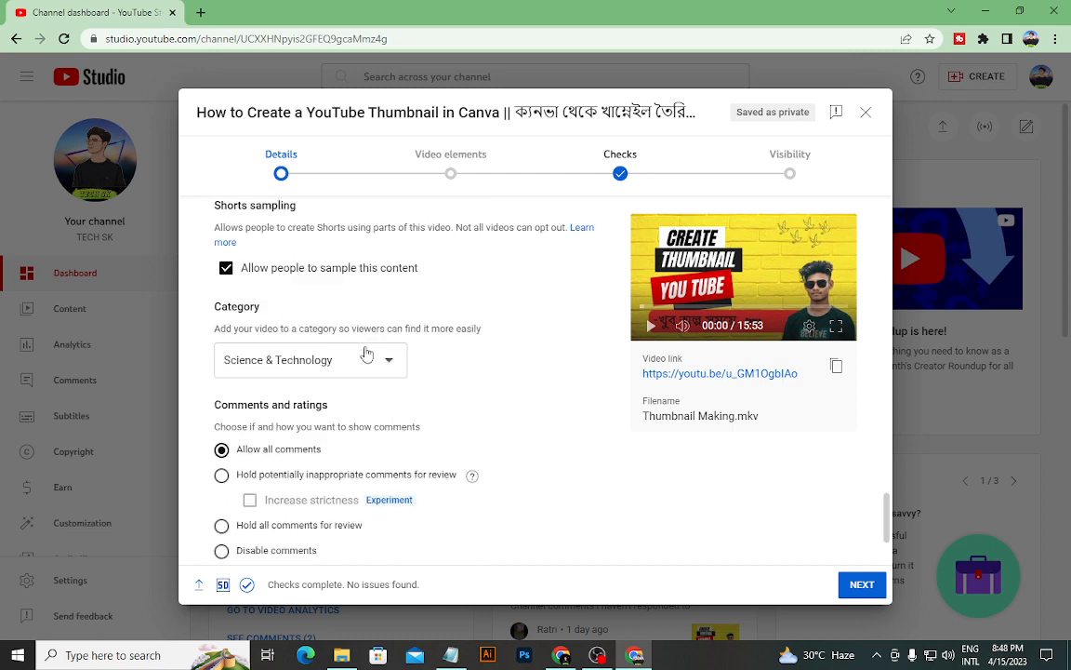
# - Add an end screen with the first "1 video, 1 subscribe" layout and show the subscribe element's hovercard outline
pyautogui.click(850, 586)
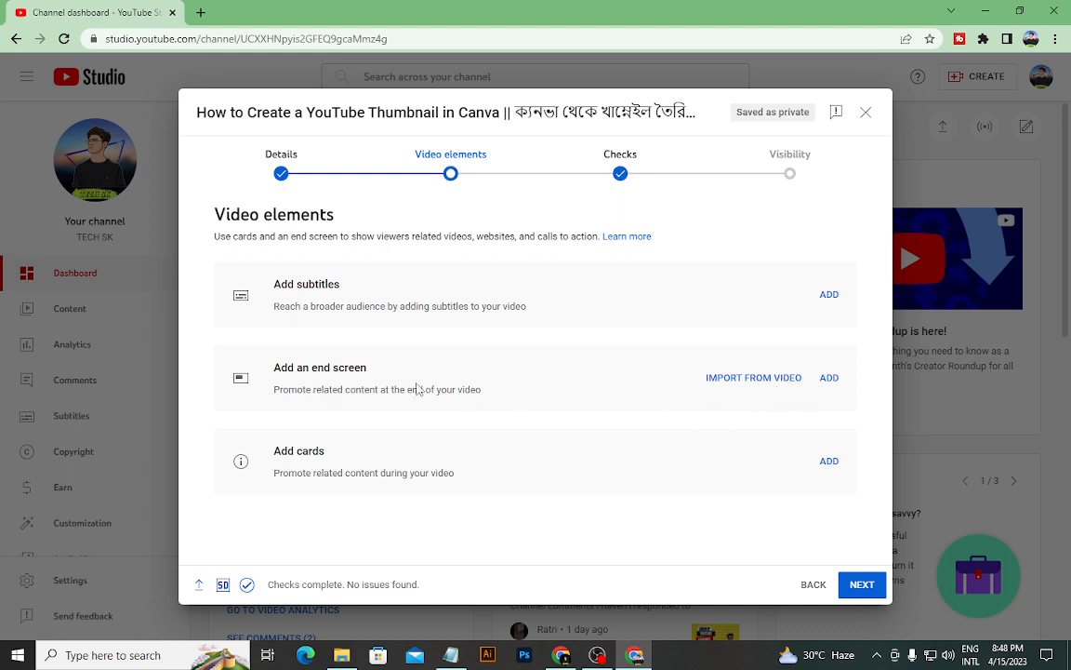
pyautogui.click(836, 379)
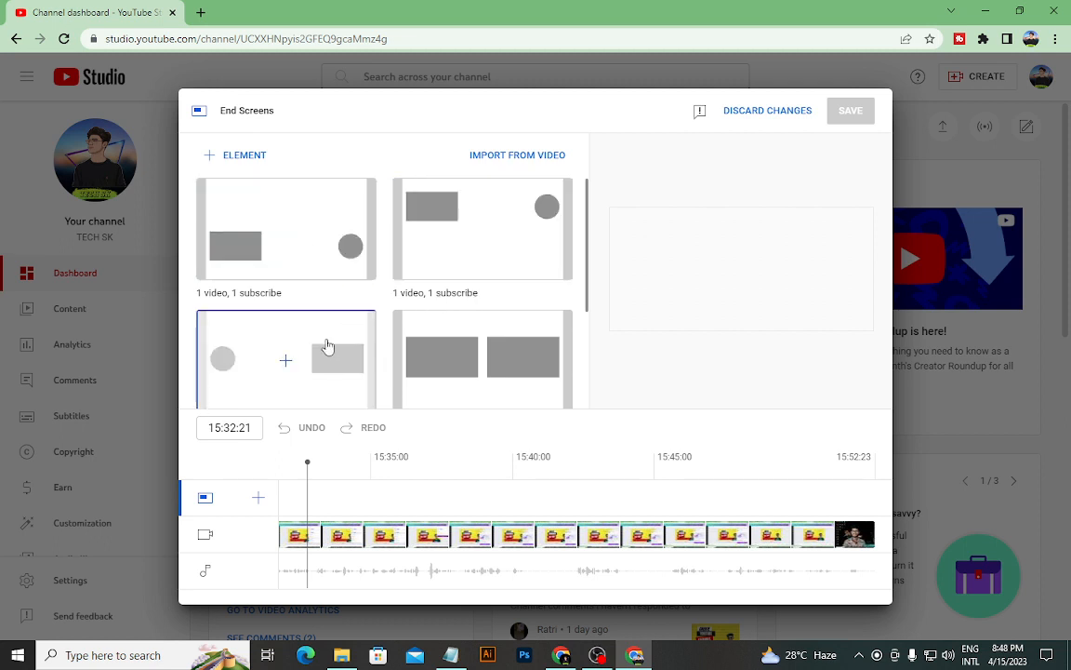
pyautogui.scroll(-2, 327, 346)
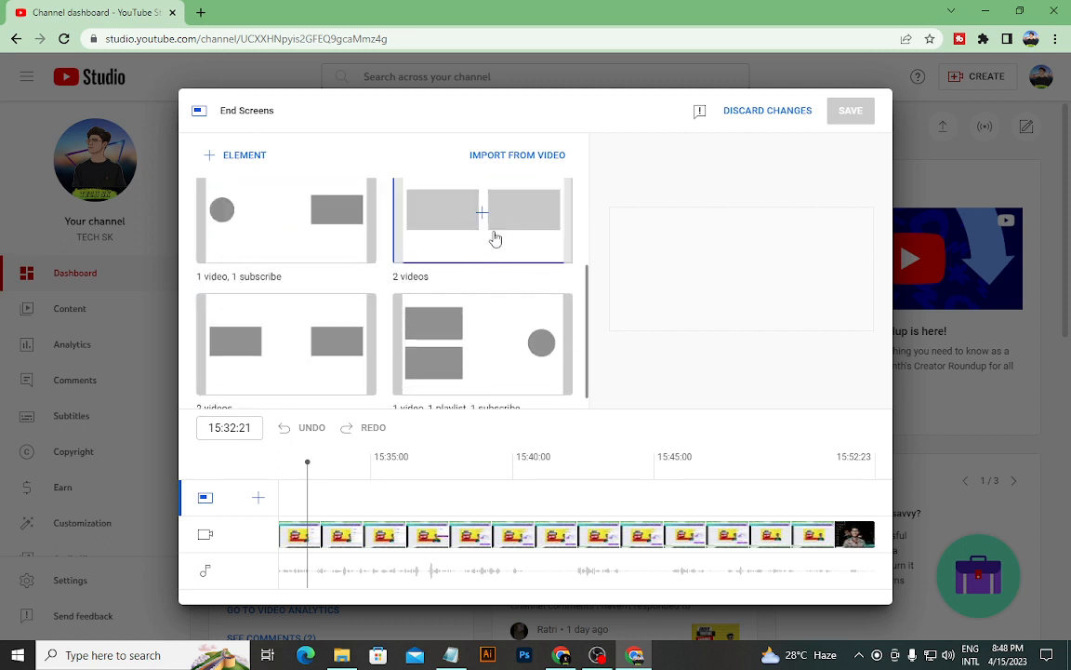
pyautogui.scroll(-1, 493, 251)
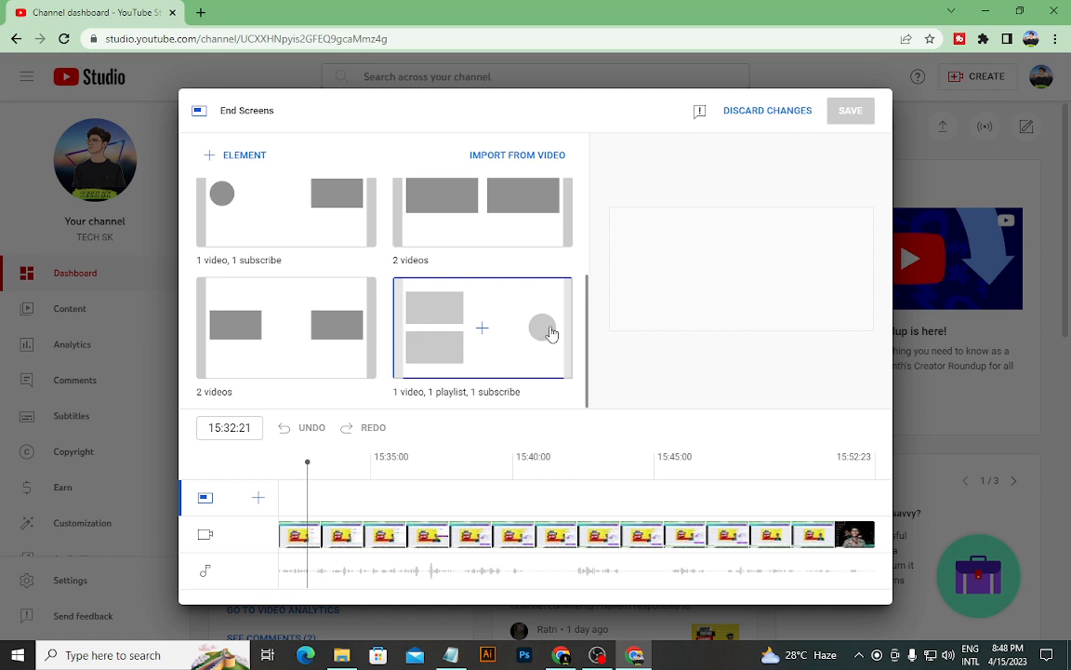
pyautogui.scroll(3, 521, 335)
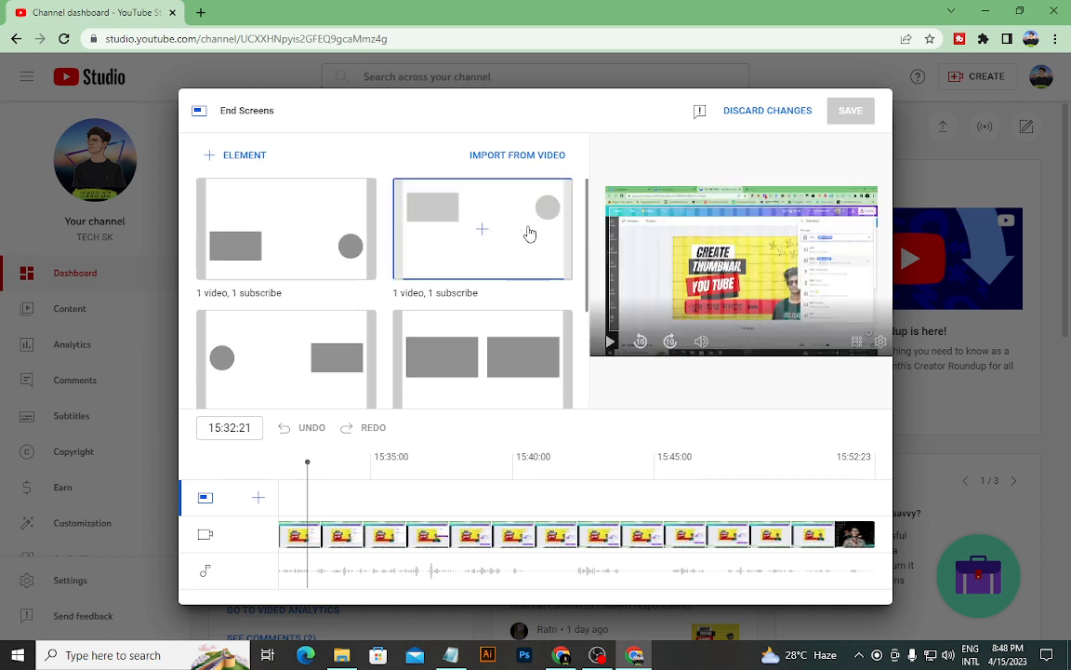
pyautogui.click(302, 253)
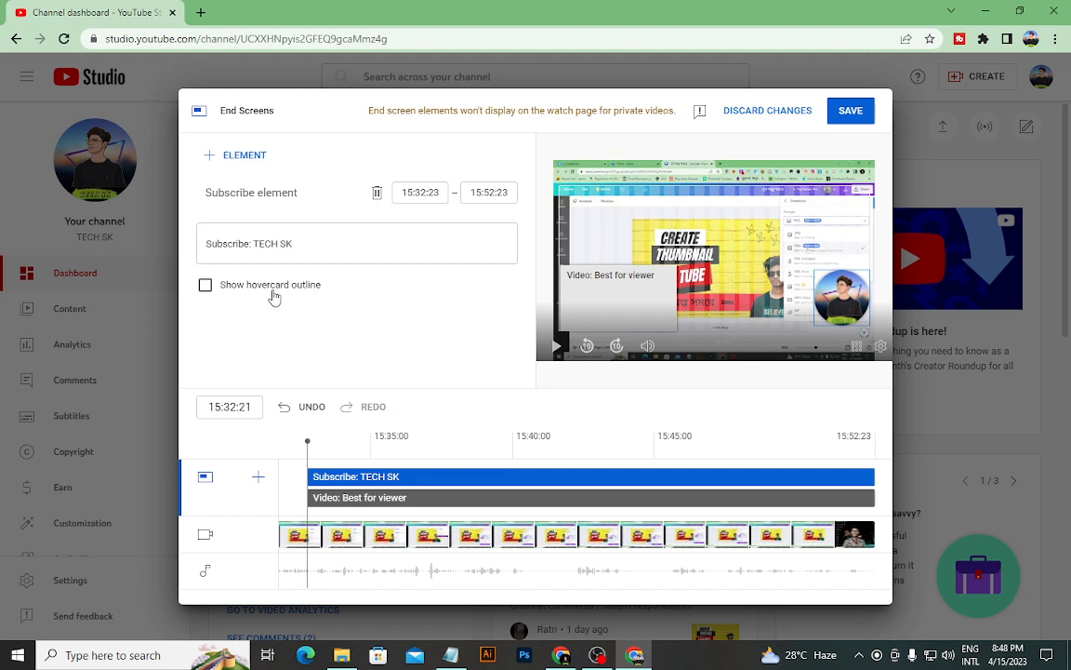
pyautogui.click(204, 285)
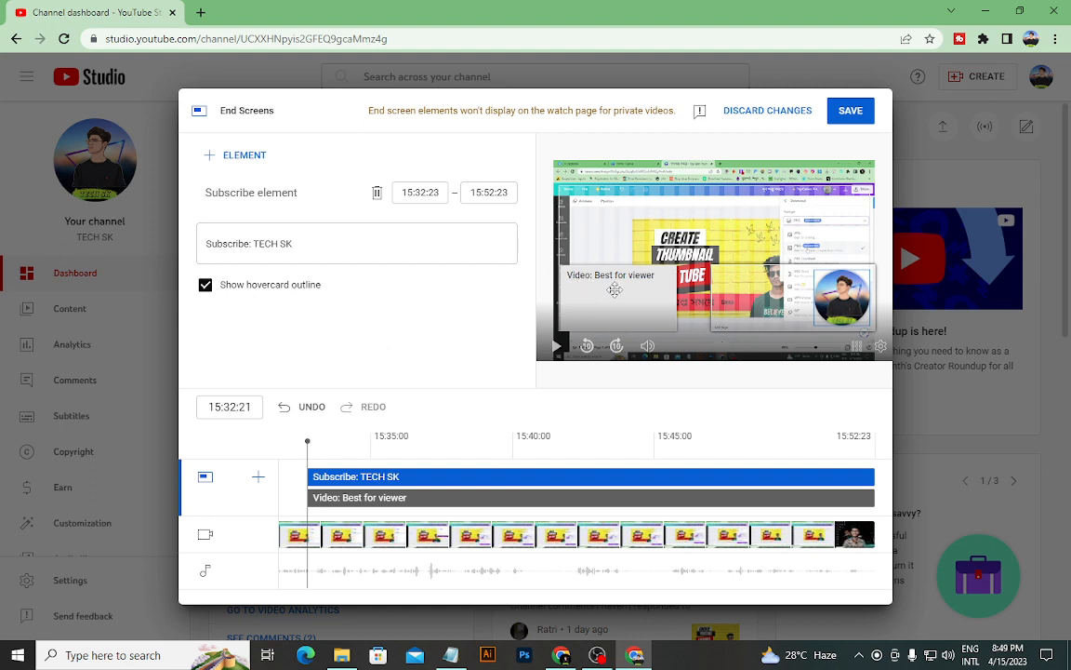
# - Set the end screen's video element to the specific video "How to create a Proffetionaly YouTube channel" and save the end screen
pyautogui.click(556, 267)
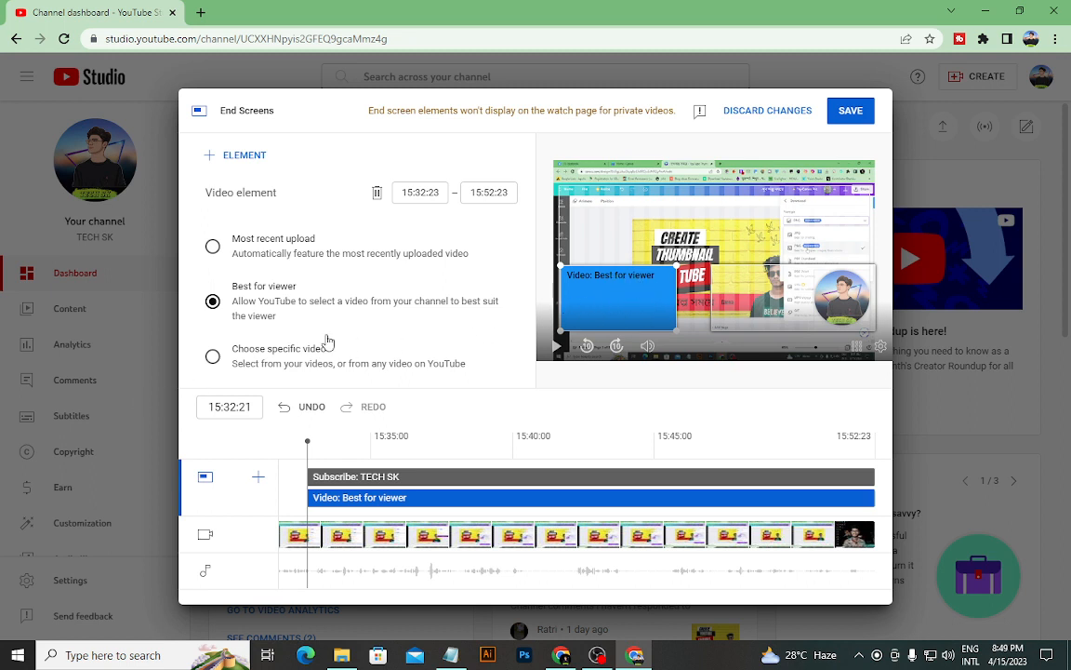
pyautogui.click(213, 357)
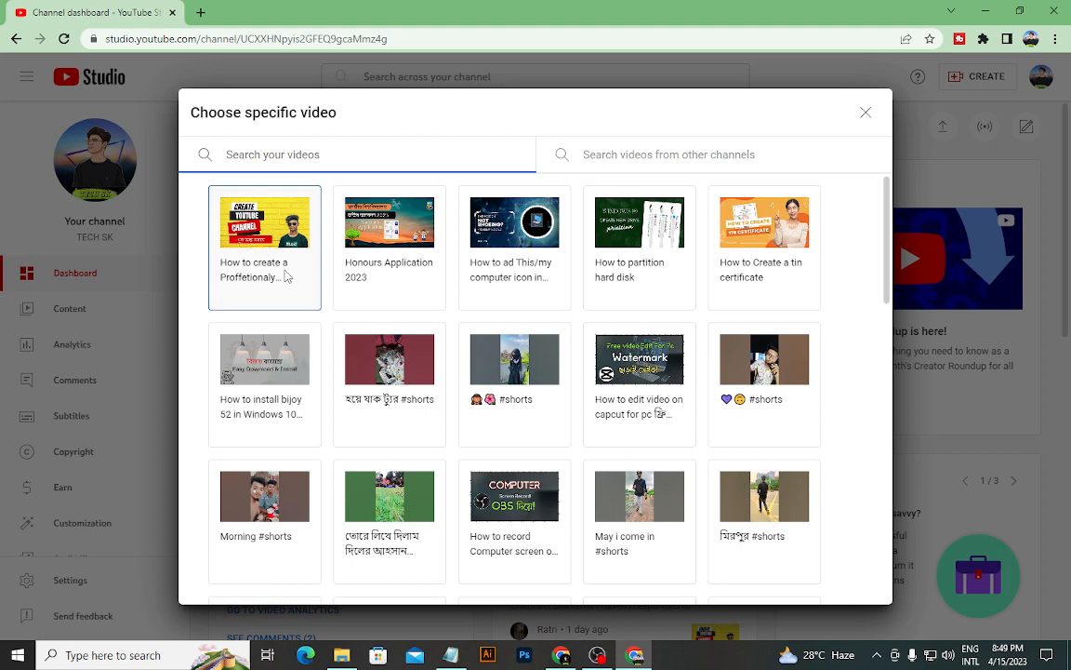
pyautogui.click(256, 235)
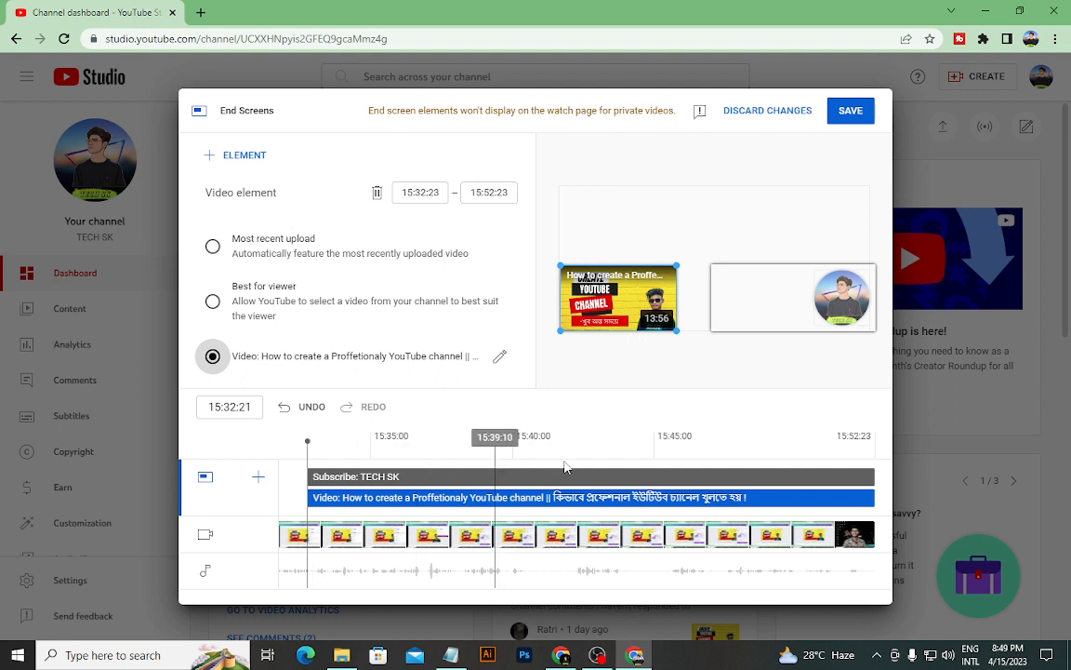
pyautogui.click(848, 116)
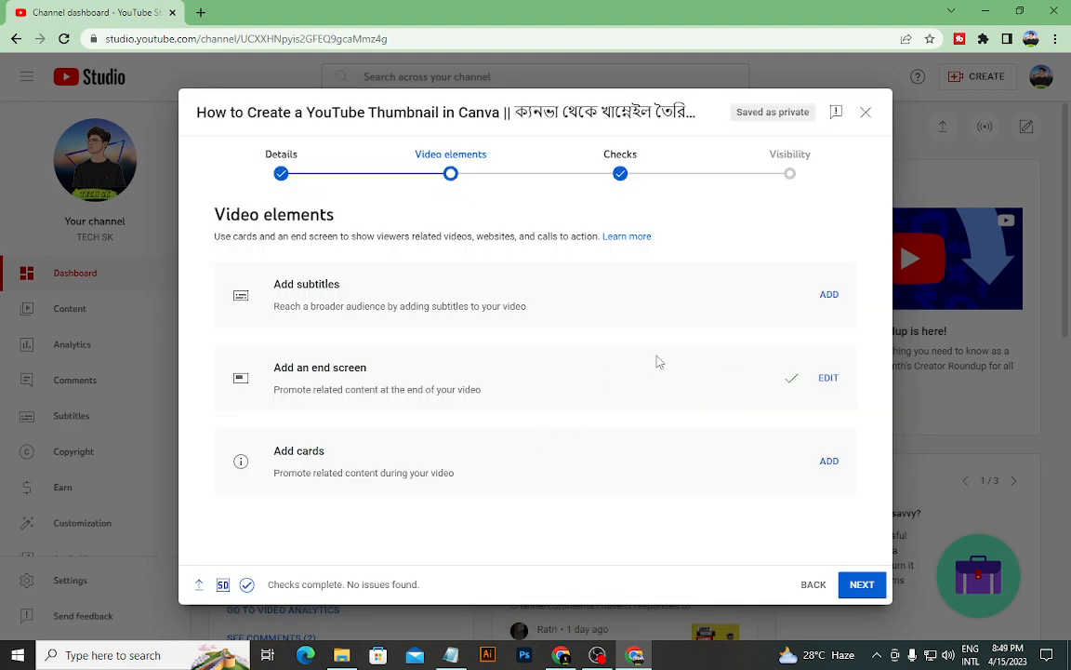
# - Add a video card for "How to create a Proffetionaly YouTube channel" and place it at about 14:46:15 on the timeline
pyautogui.click(829, 462)
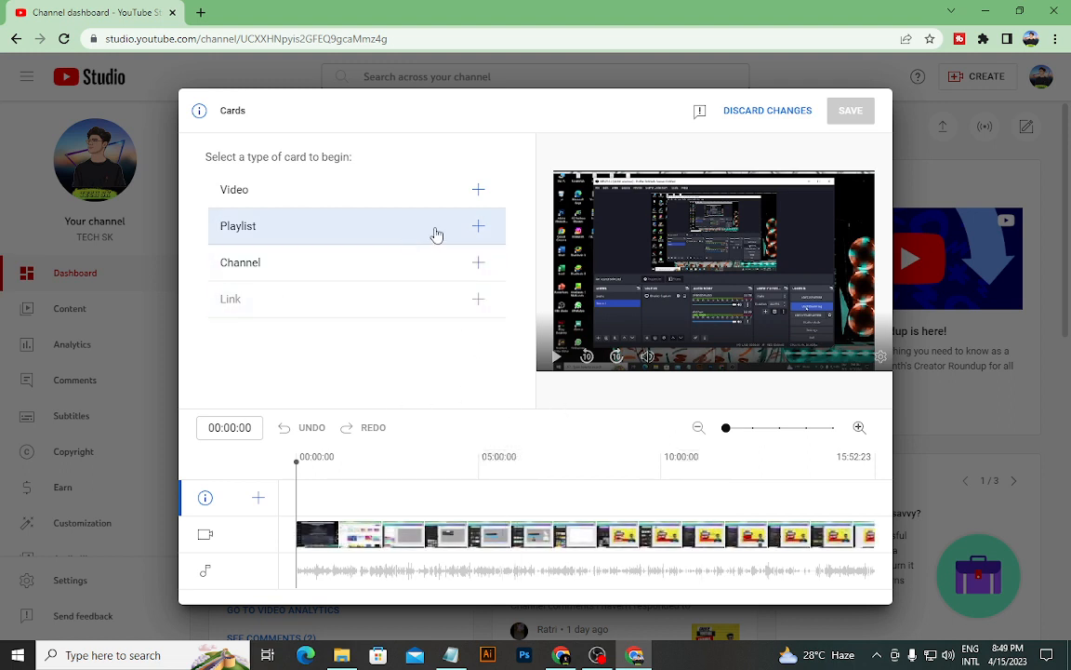
pyautogui.click(478, 189)
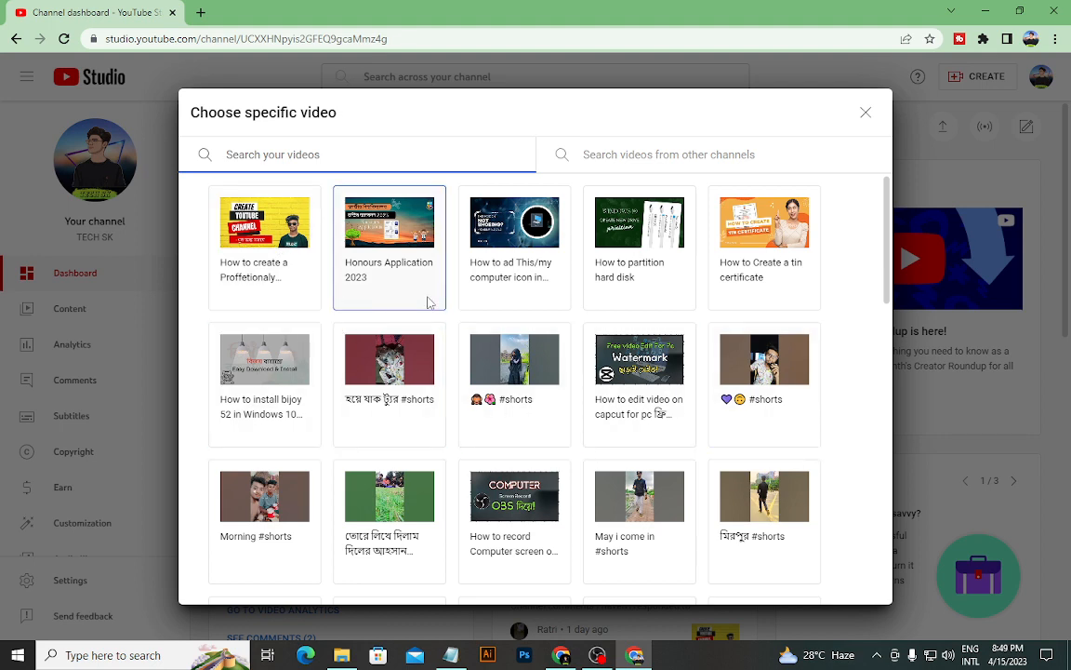
pyautogui.click(269, 244)
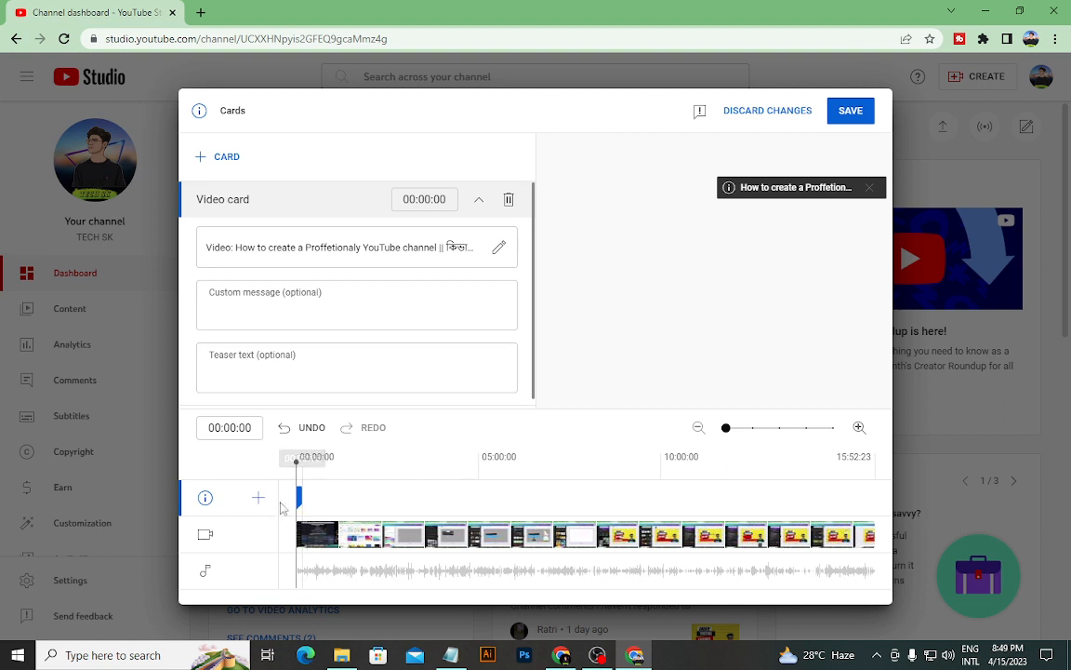
pyautogui.moveTo(301, 494)
pyautogui.mouseDown()
pyautogui.moveTo(610, 495)
pyautogui.moveTo(711, 550)
pyautogui.moveTo(901, 573)
pyautogui.moveTo(932, 593)
pyautogui.mouseUp()
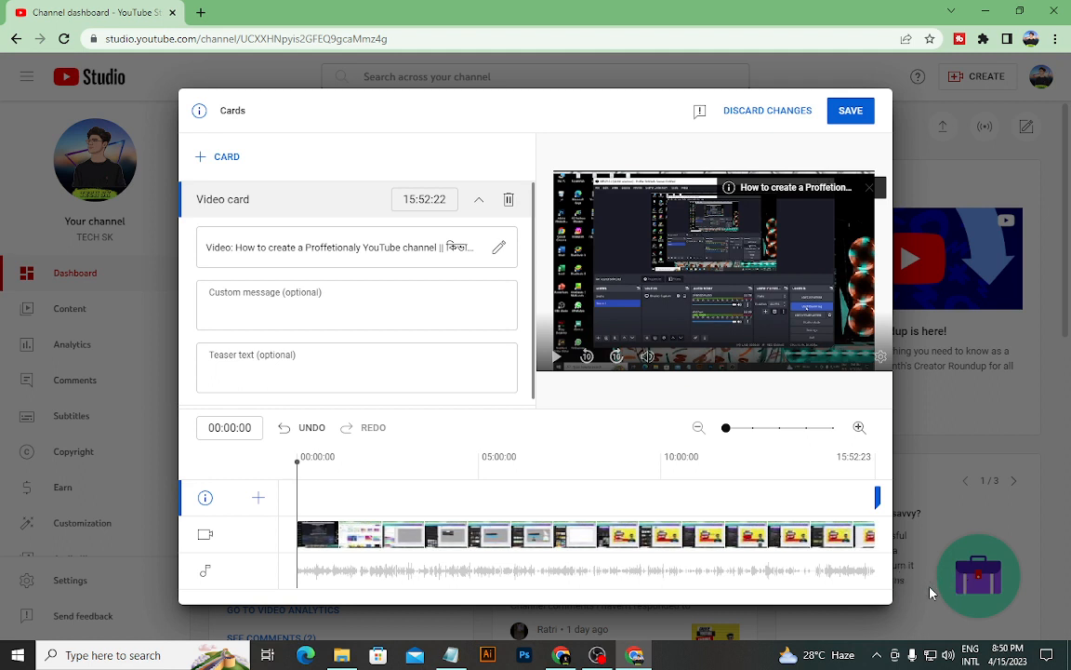
pyautogui.moveTo(885, 507); pyautogui.dragTo(839, 507)
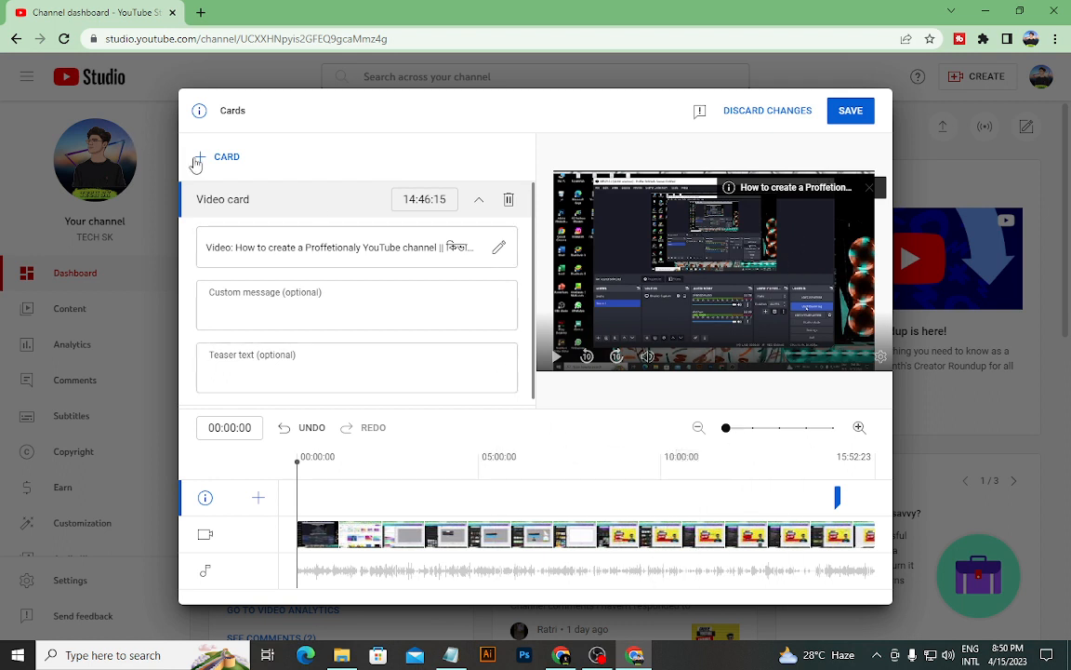
# - Add a second video card for "How to Create a tin certificate" at about 09:17:27 and save the cards
pyautogui.moveTo(295, 462); pyautogui.dragTo(635, 479)
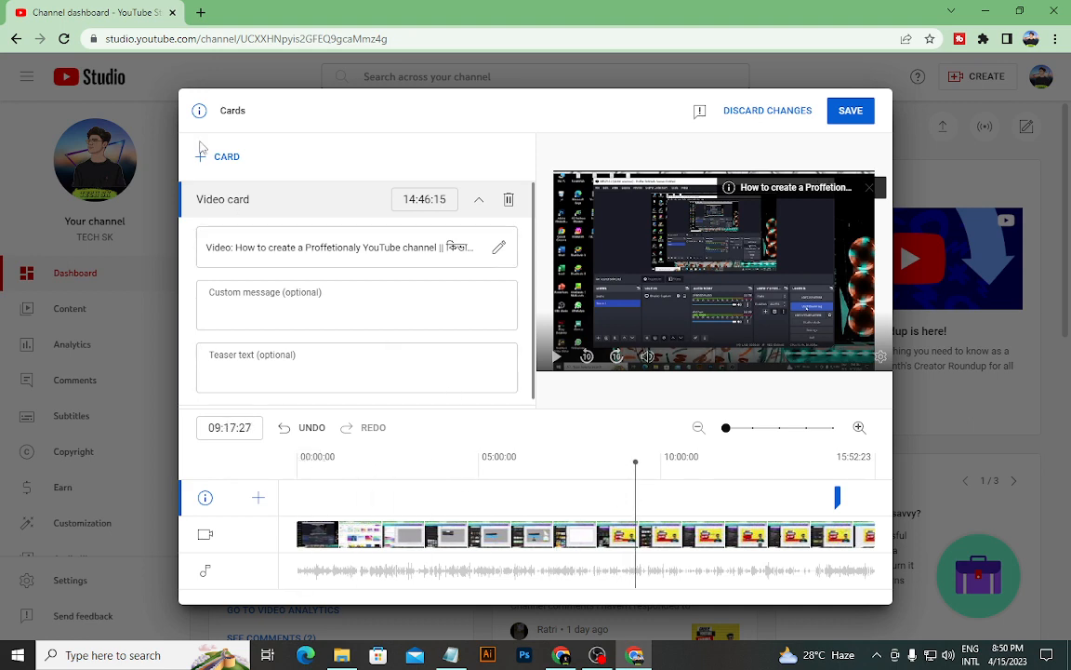
pyautogui.click(202, 157)
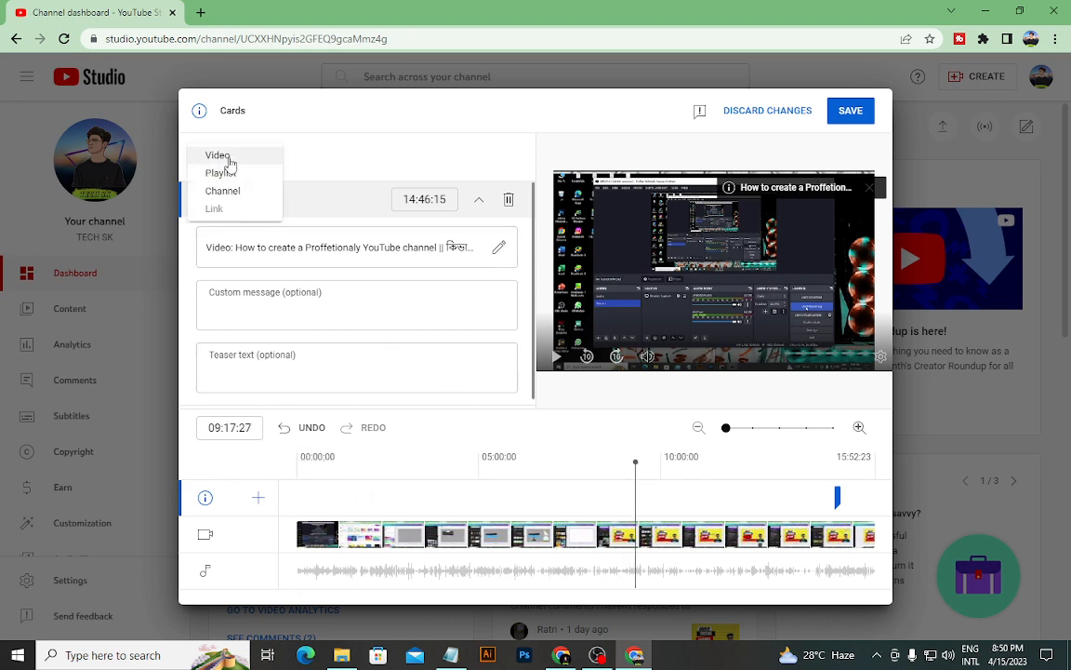
pyautogui.click(225, 157)
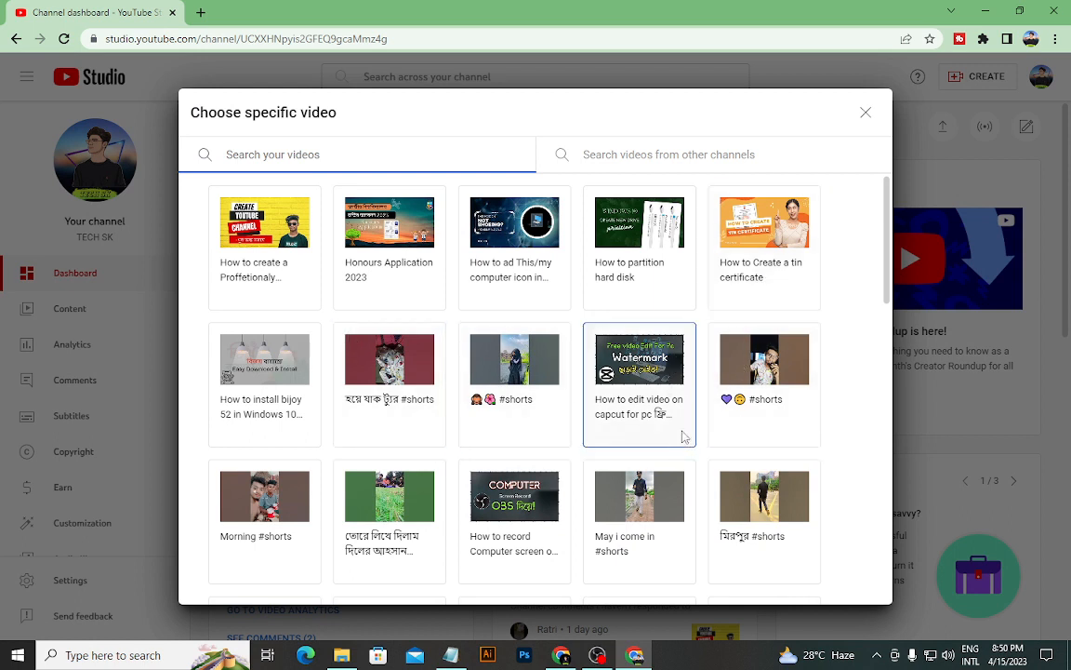
pyautogui.click(768, 213)
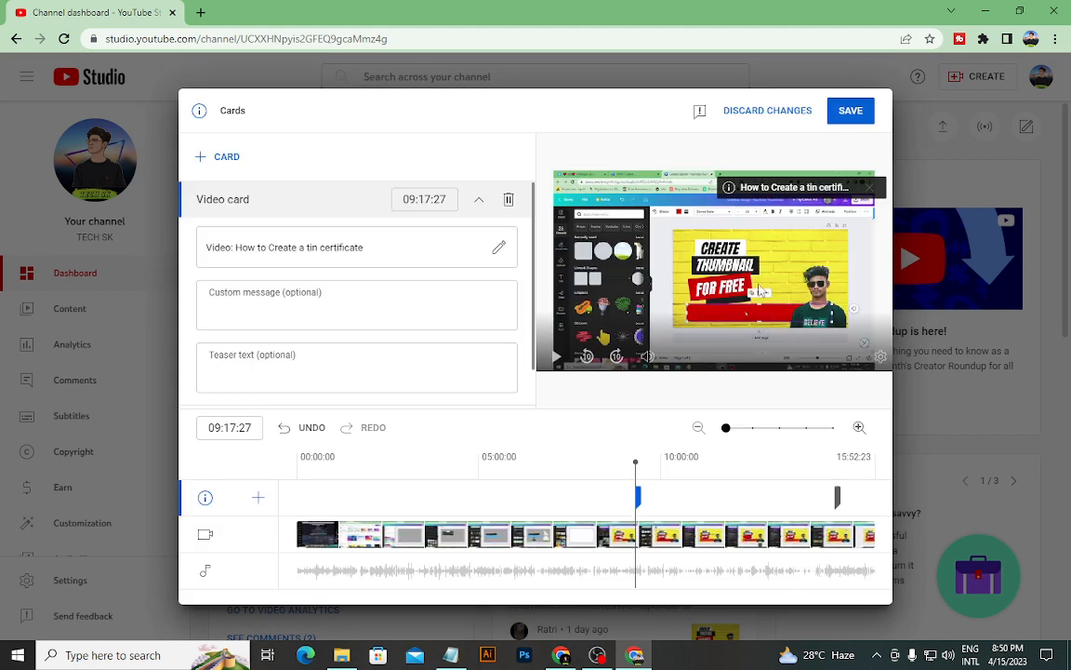
pyautogui.click(850, 110)
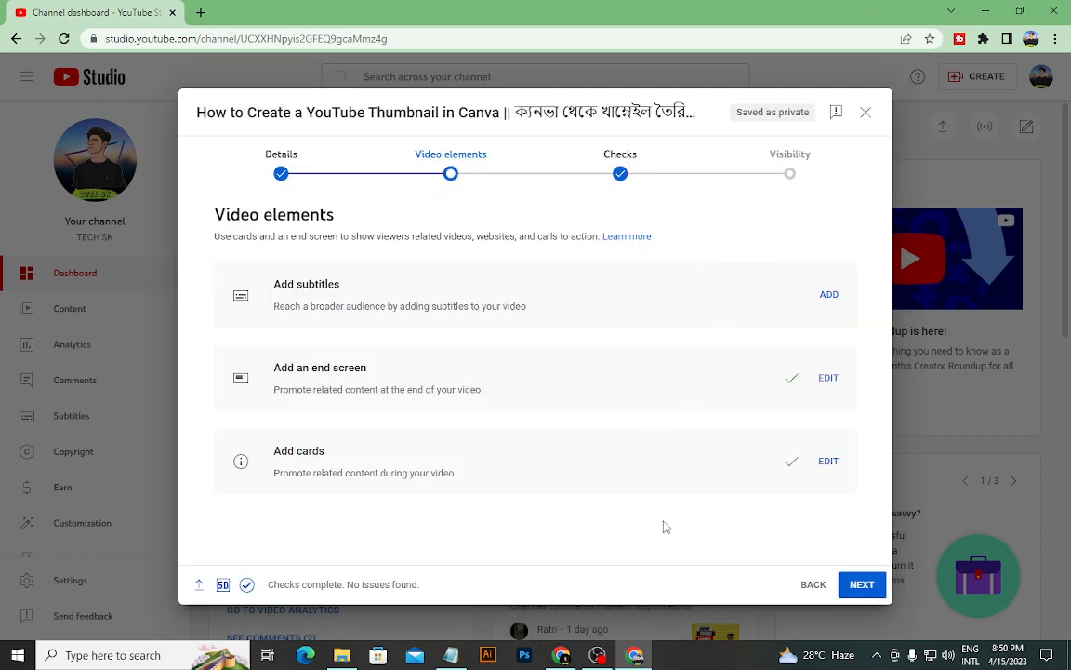
# - Proceed past the video elements and the copyright checks to the upload's visibility settings and review the publishing options
pyautogui.click(854, 584)
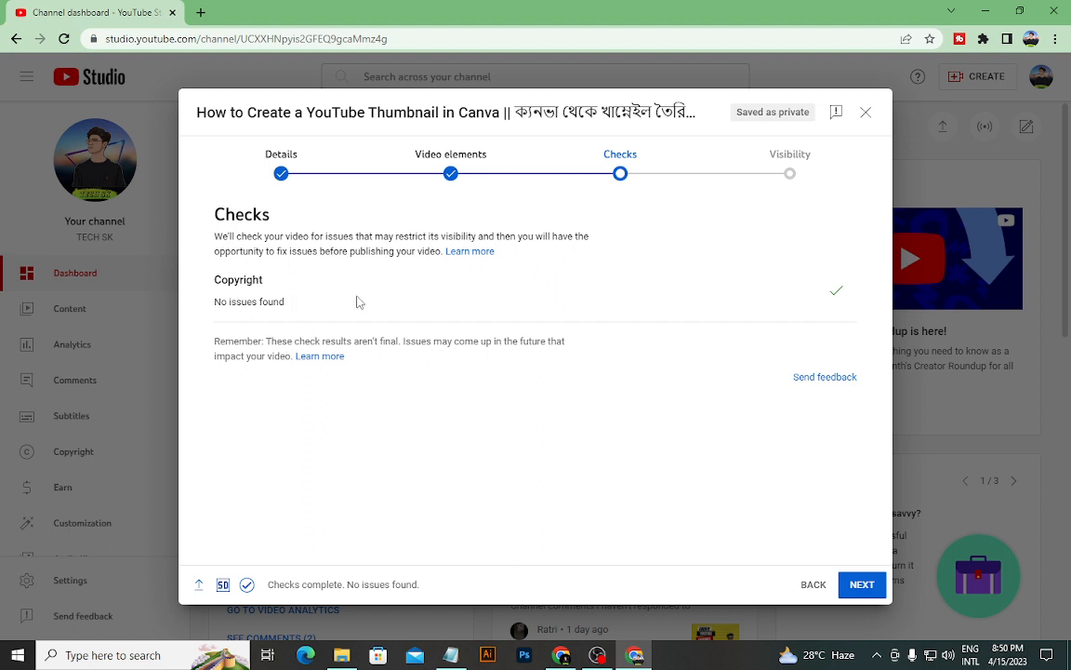
pyautogui.click(874, 584)
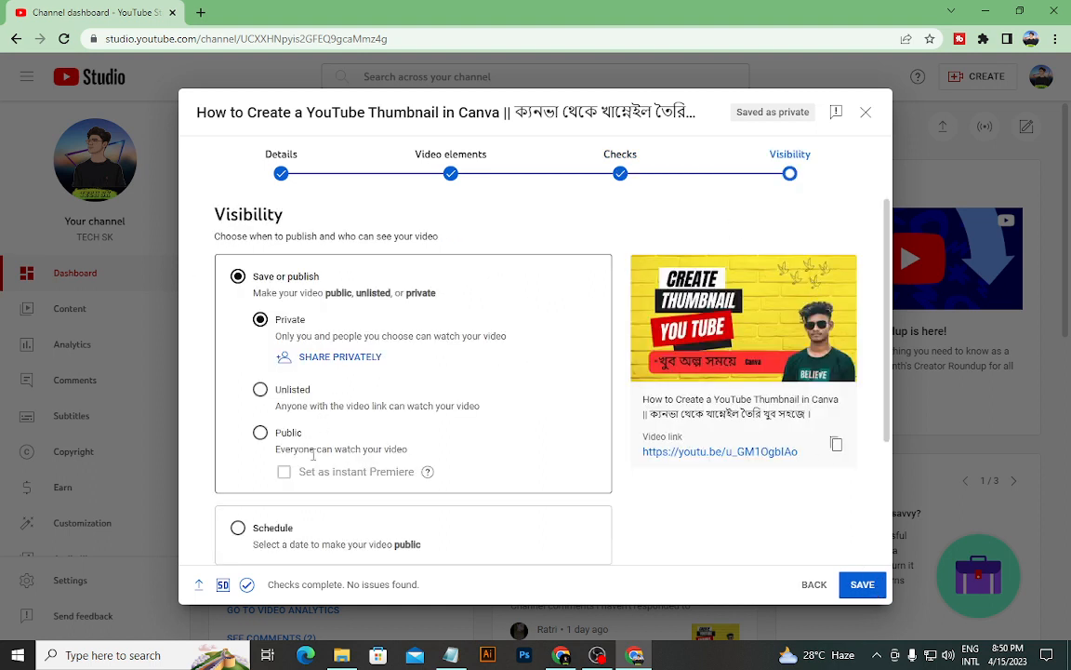
pyautogui.scroll(-3, 359, 364)
pyautogui.scroll(3, 391, 396)
pyautogui.scroll(-1, 469, 352)
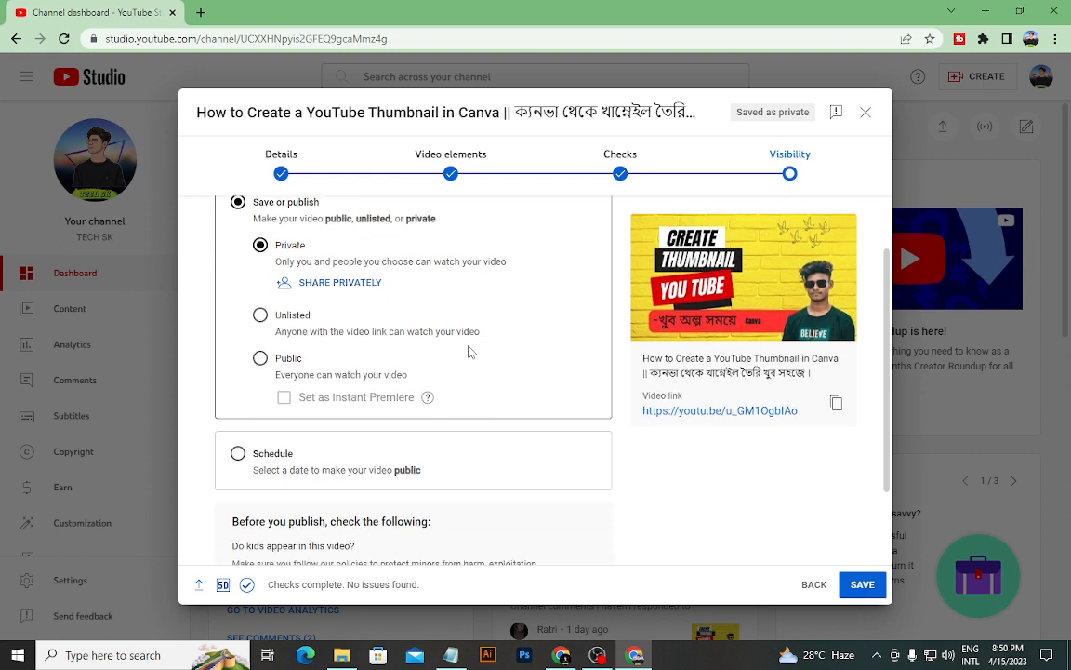
# - Choose scheduled publishing for the video and look through the calendar for the publish date
pyautogui.scroll(-1, 495, 279)
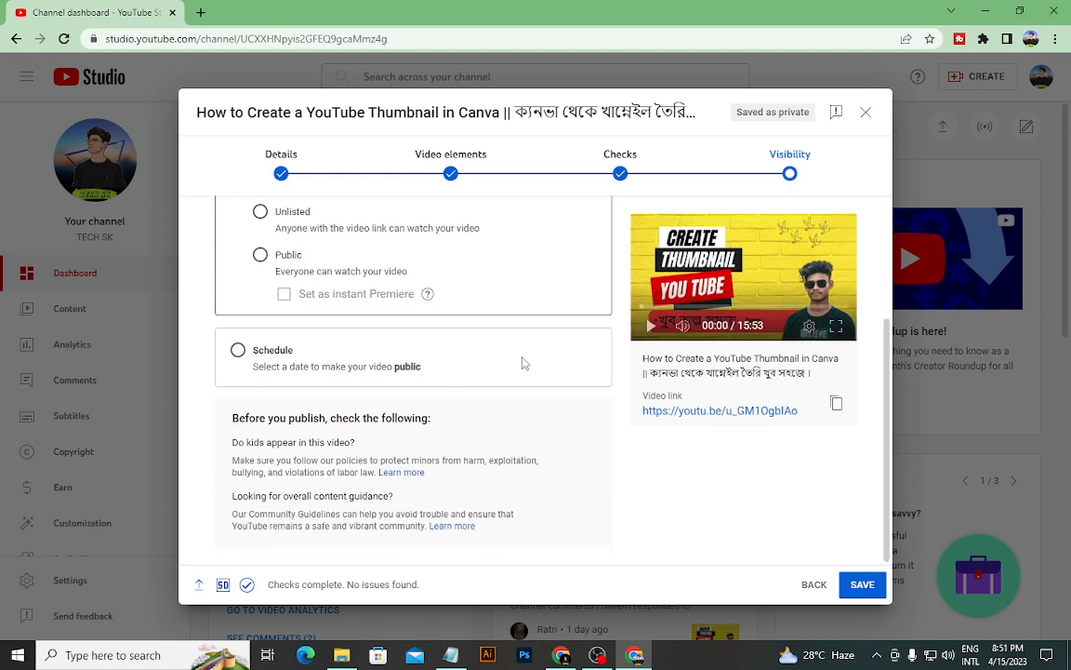
pyautogui.click(238, 350)
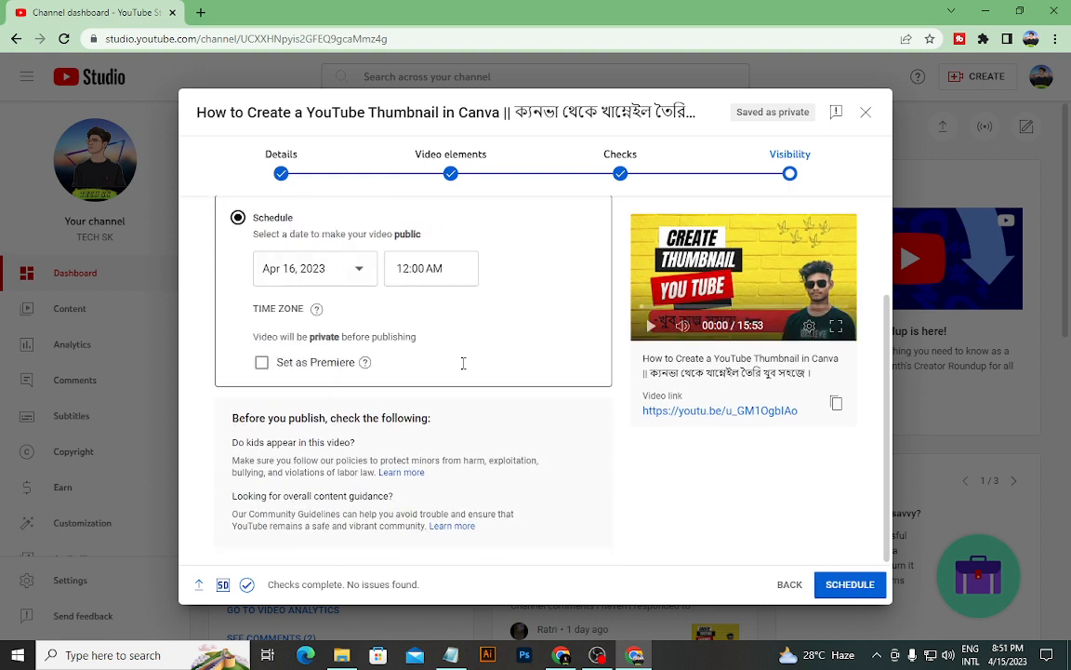
pyautogui.click(361, 271)
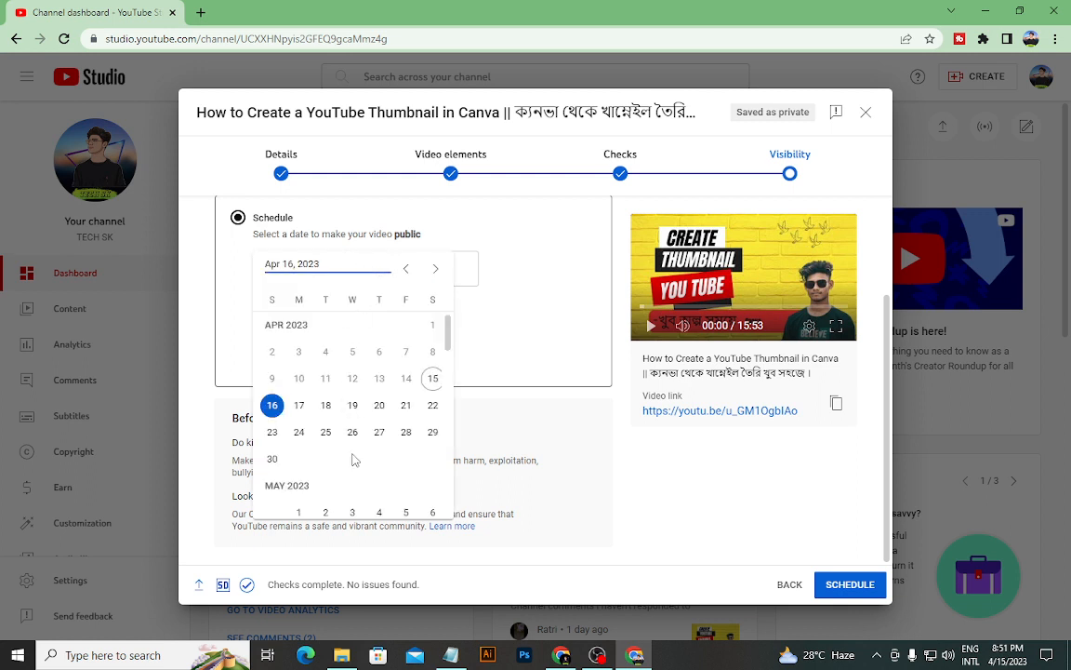
pyautogui.click(467, 273)
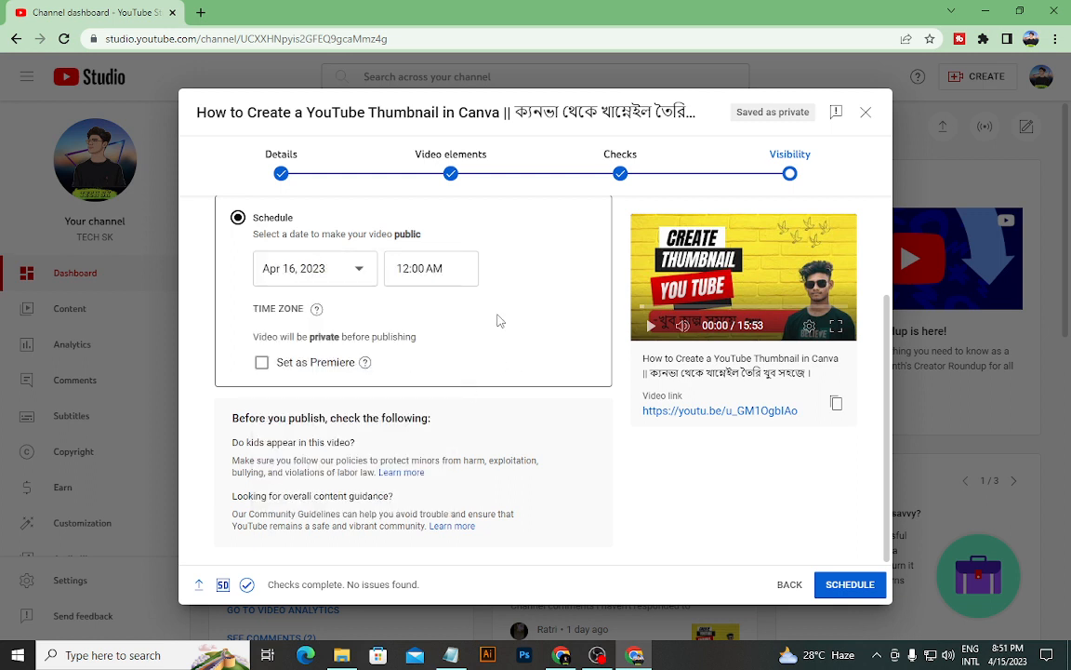
pyautogui.click(359, 277)
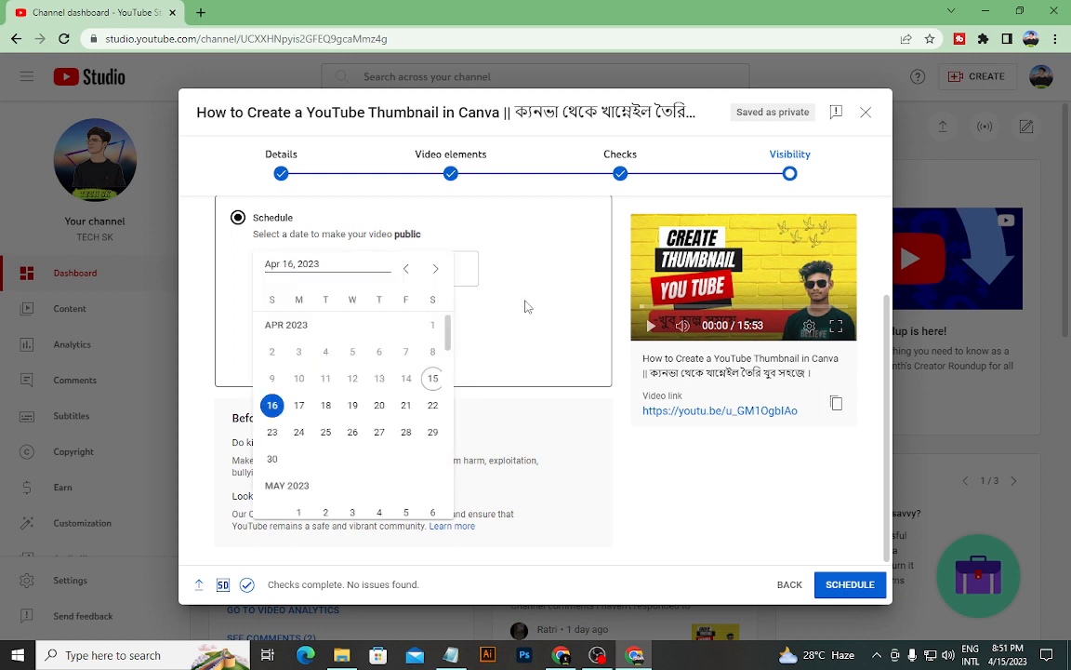
pyautogui.click(442, 360)
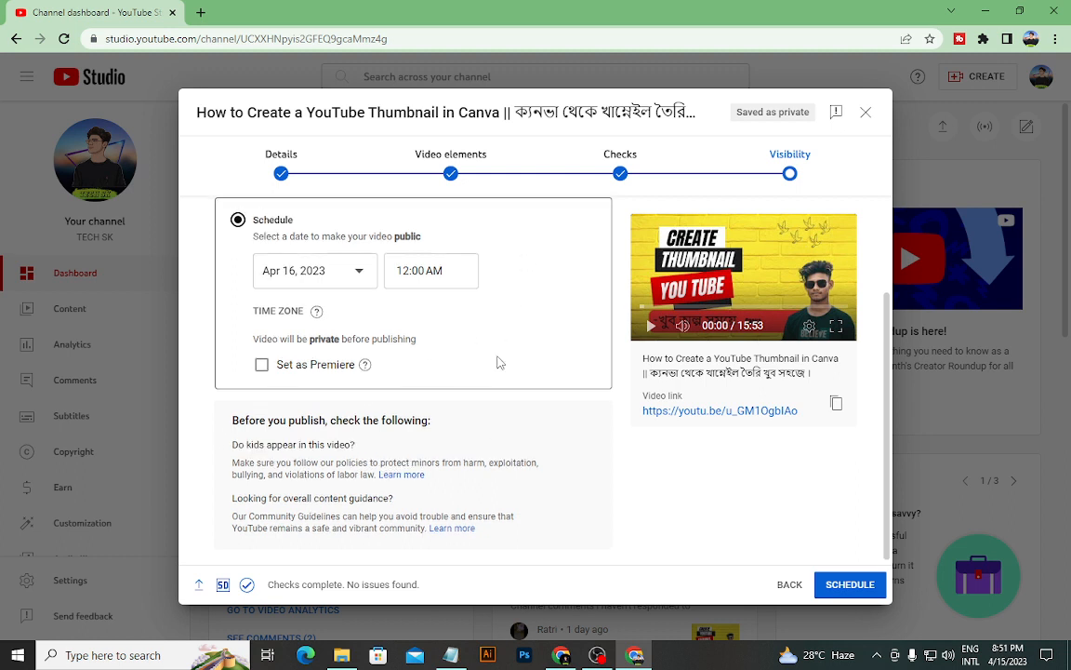
pyautogui.scroll(2, 498, 363)
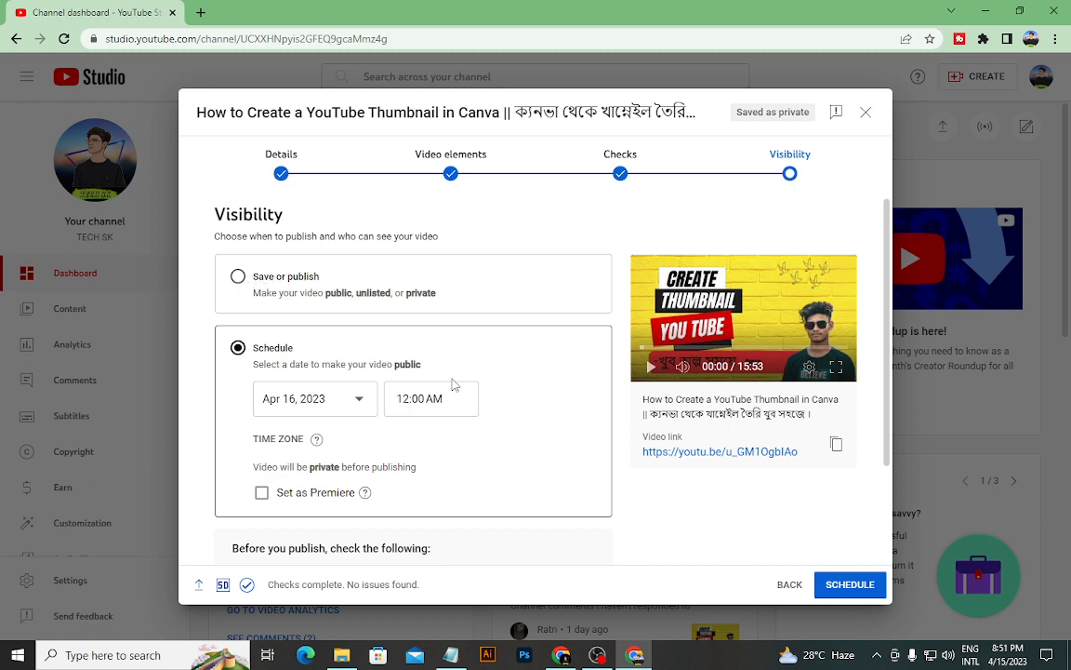
# - Set the video's visibility to Public under Save or publish, publish it and close the sharing dialog
pyautogui.click(238, 277)
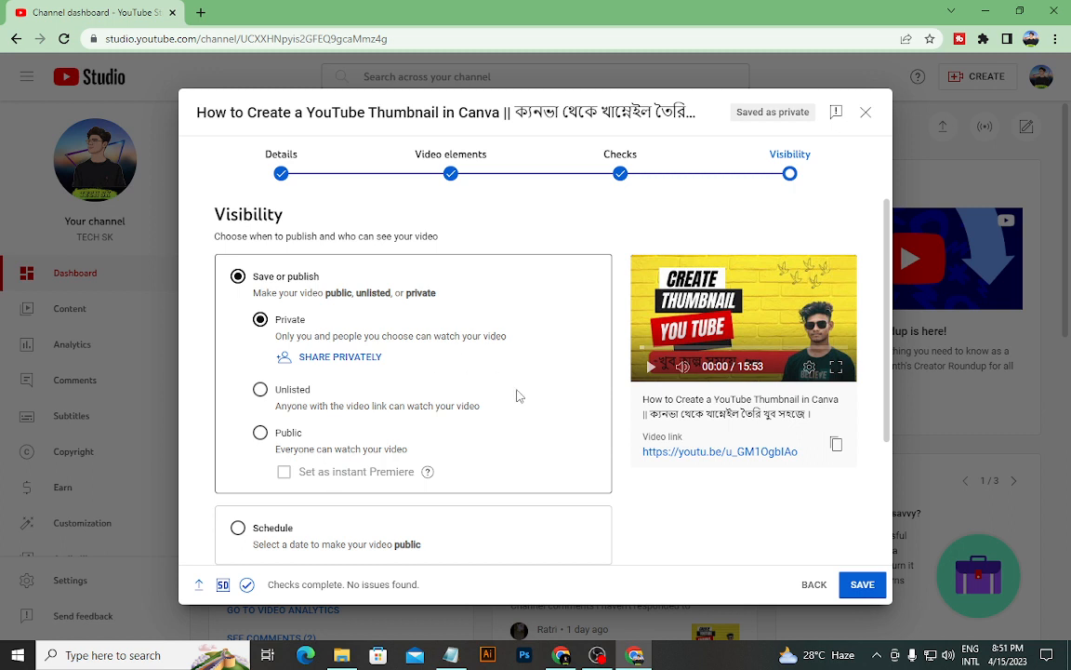
pyautogui.click(260, 432)
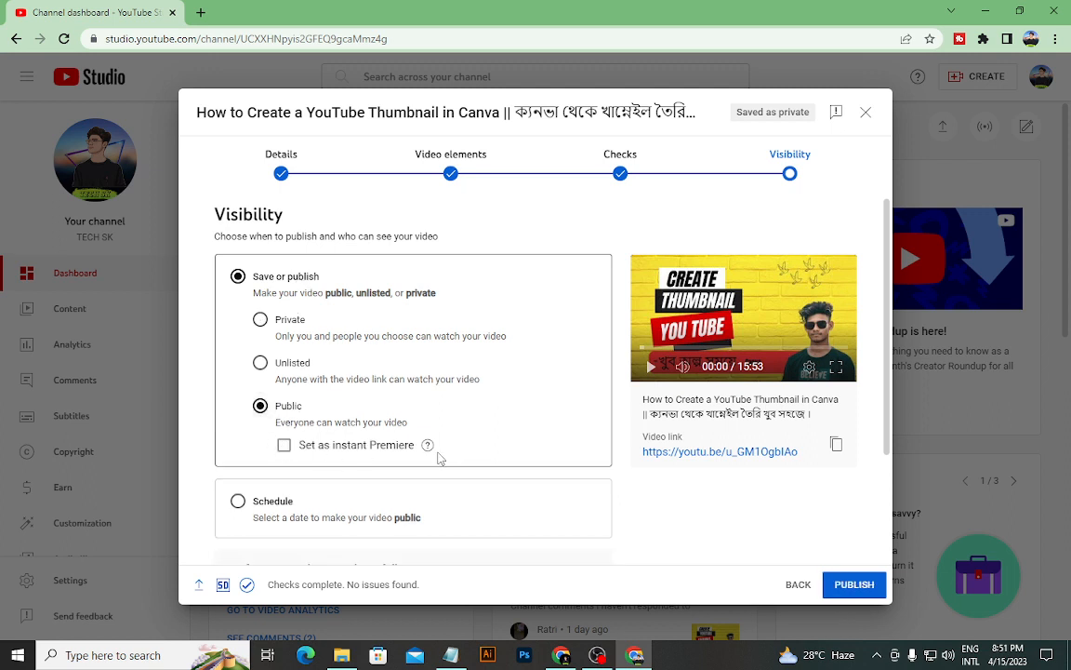
pyautogui.click(865, 584)
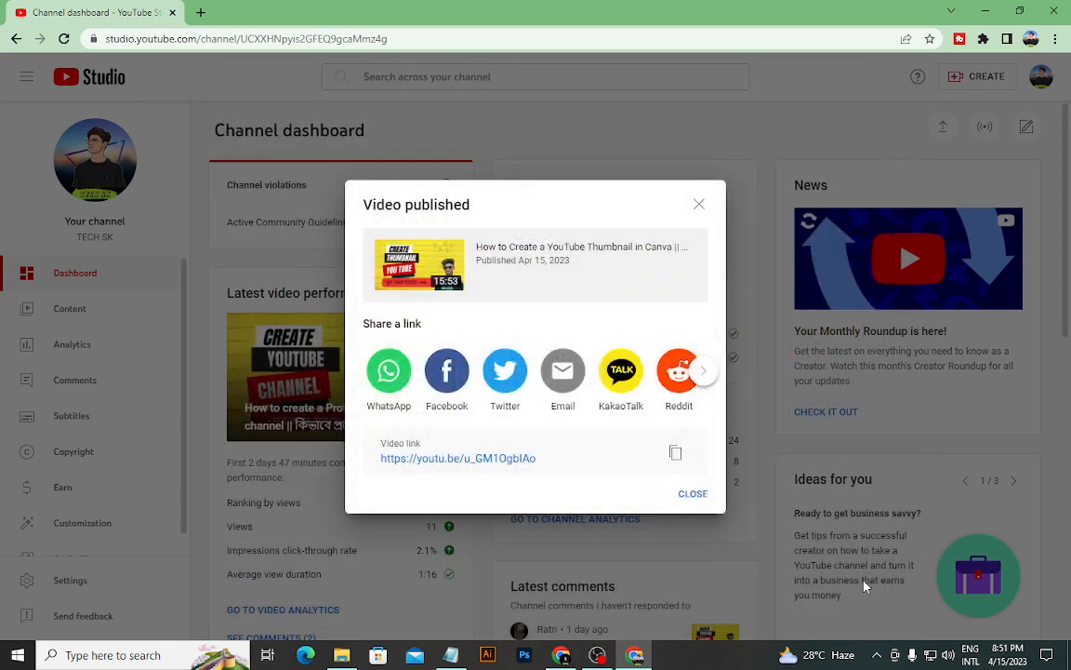
pyautogui.click(688, 494)
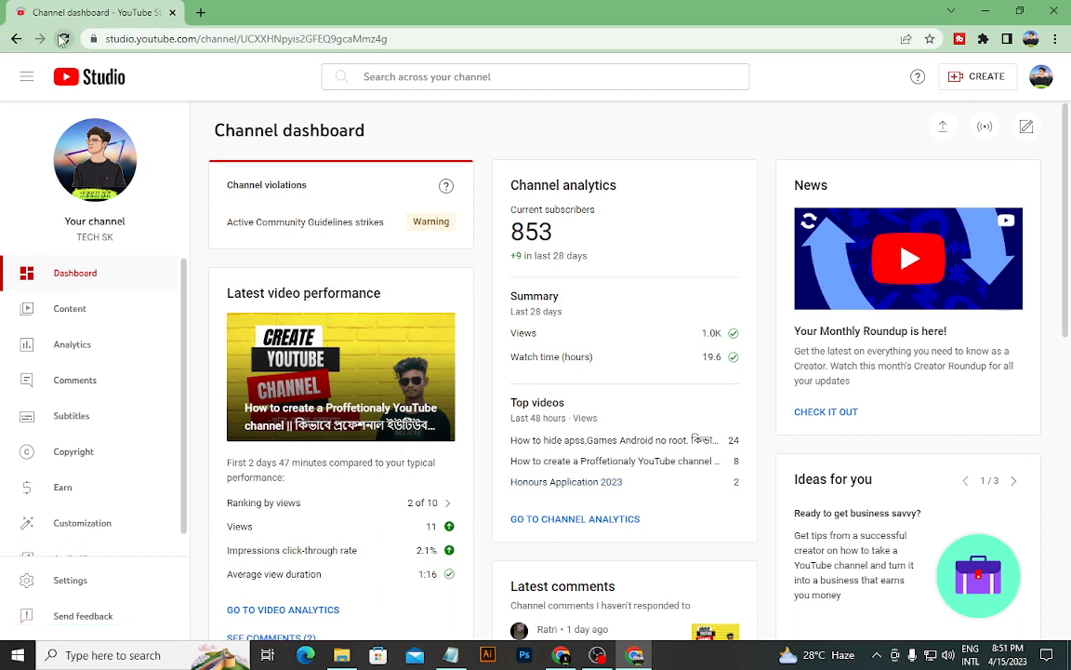
# - Reload the channel dashboard and open the channel's content list to check the newly published video
pyautogui.click(62, 39)
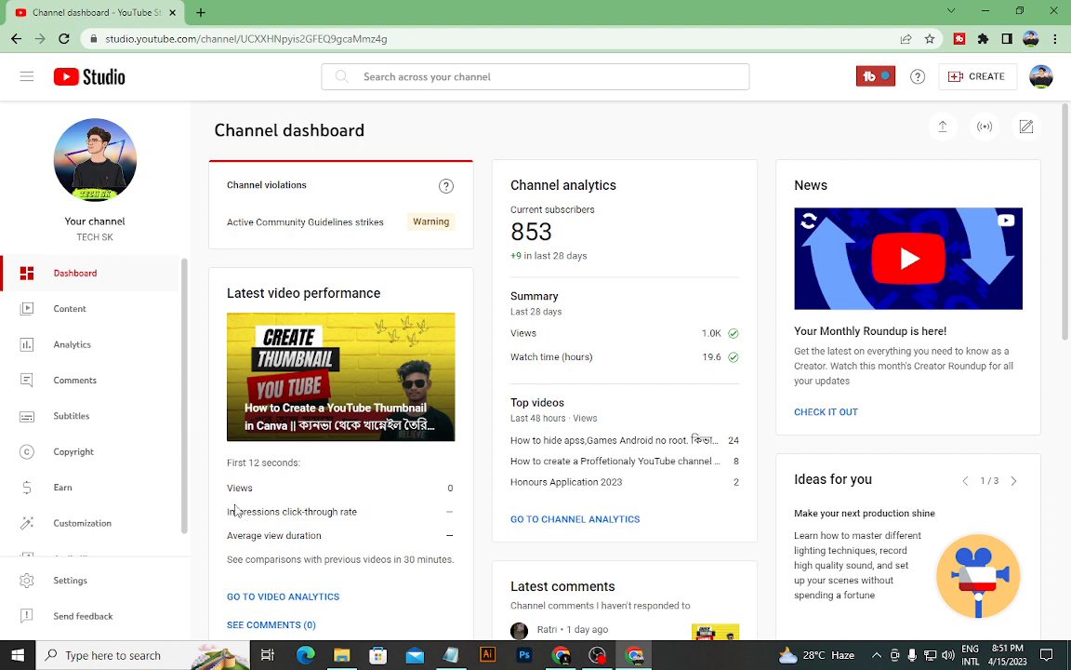
pyautogui.click(47, 320)
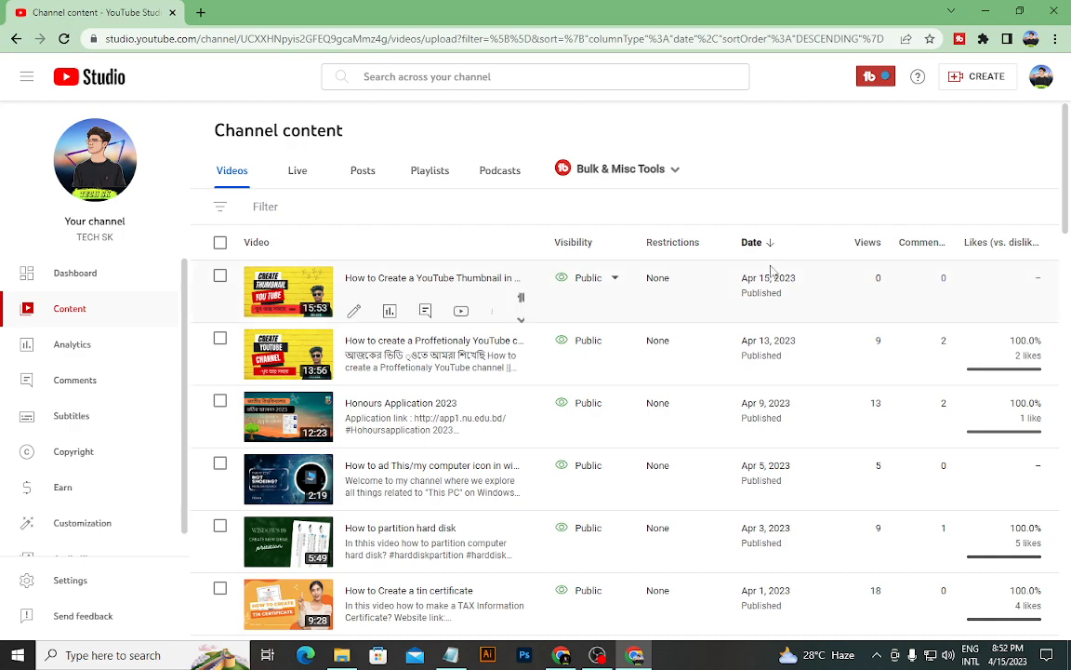
pyautogui.rightClick(467, 258)
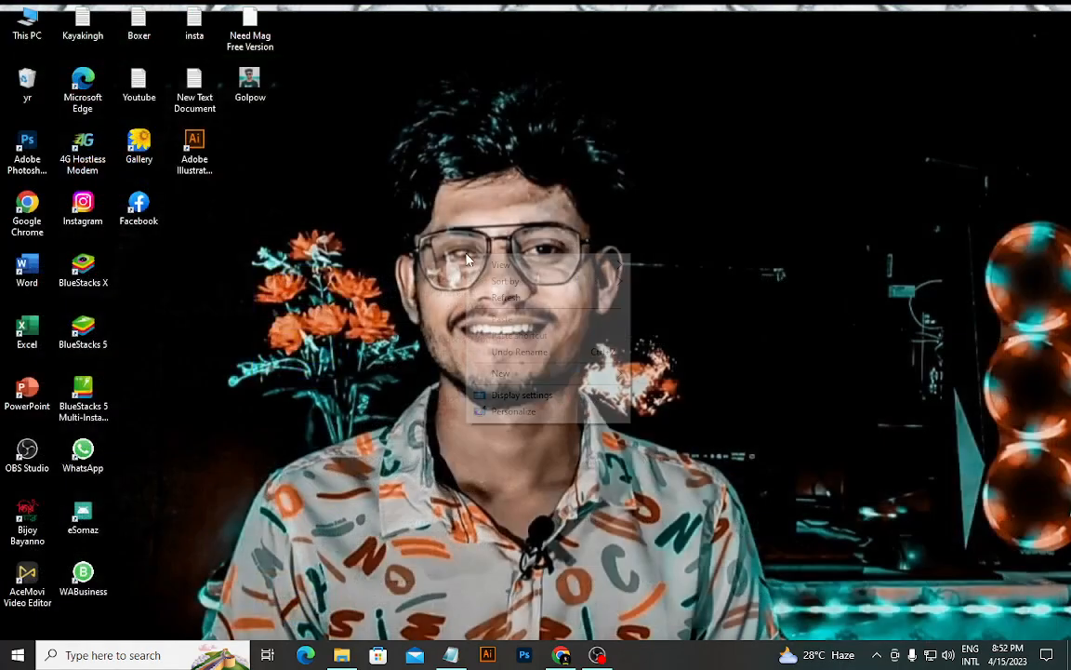
pyautogui.click(380, 210)
pyautogui.rightClick(379, 210)
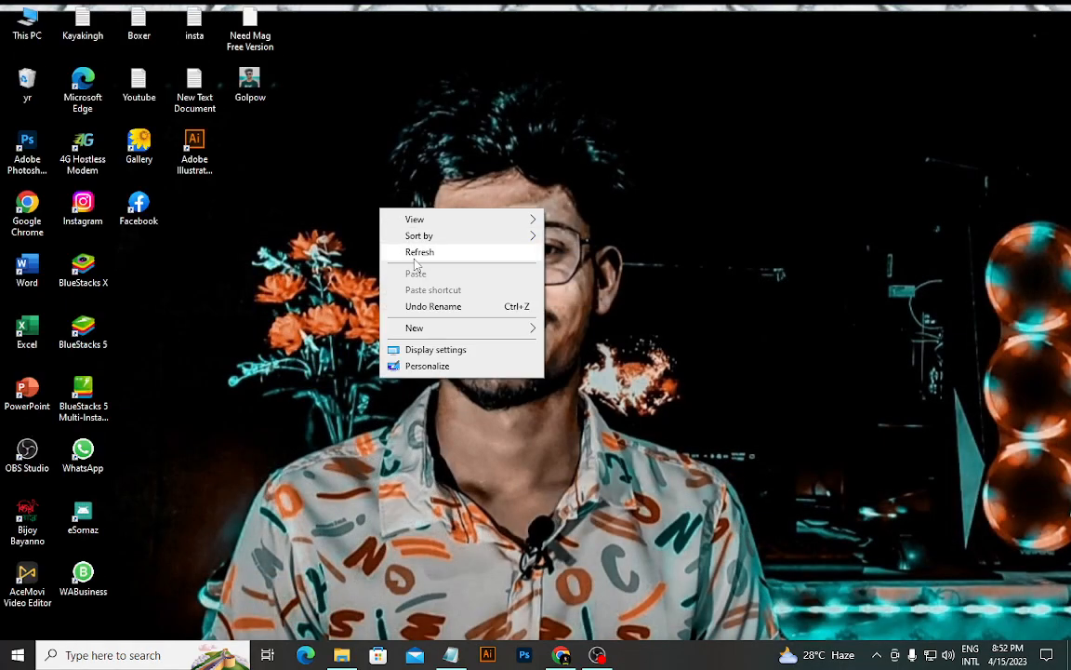
pyautogui.click(414, 260)
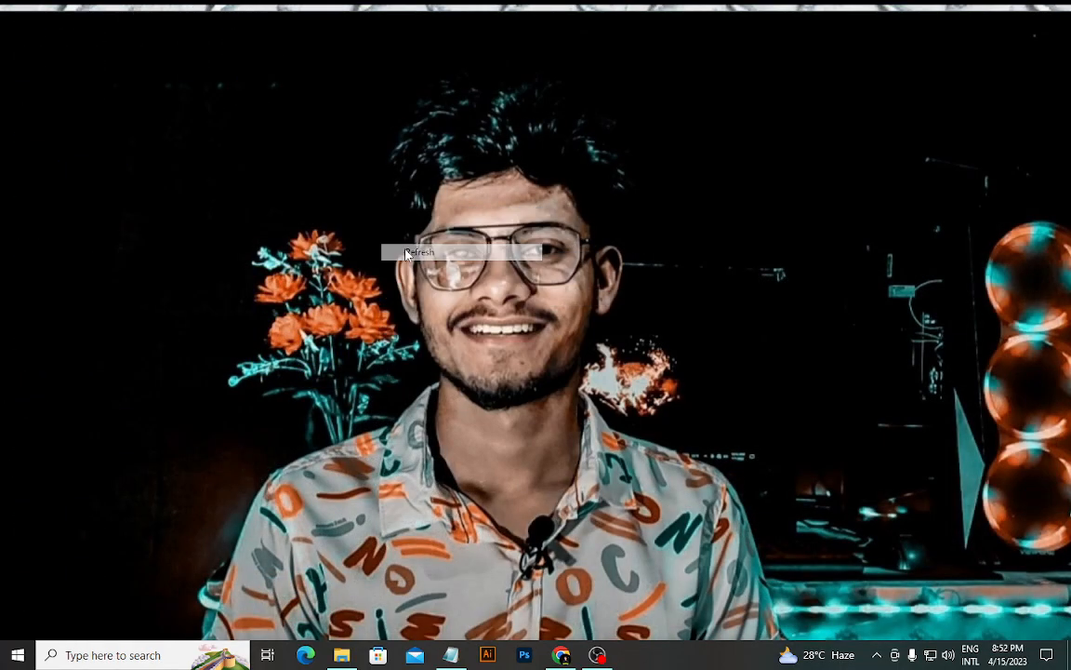
pyautogui.rightClick(378, 230)
pyautogui.click(418, 273)
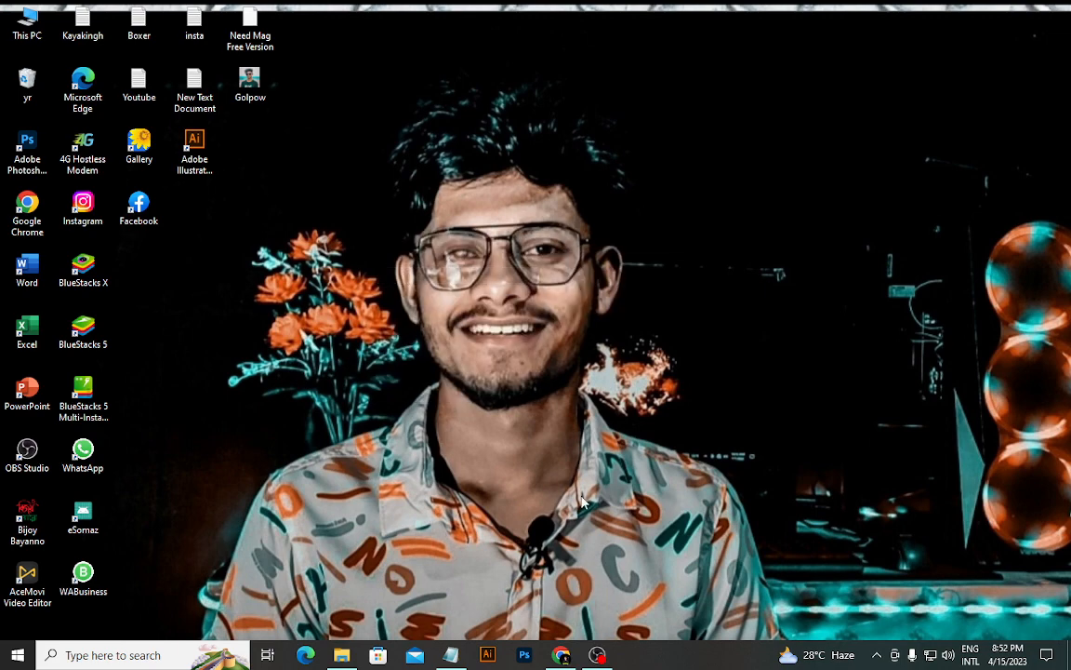
pyautogui.click(597, 654)
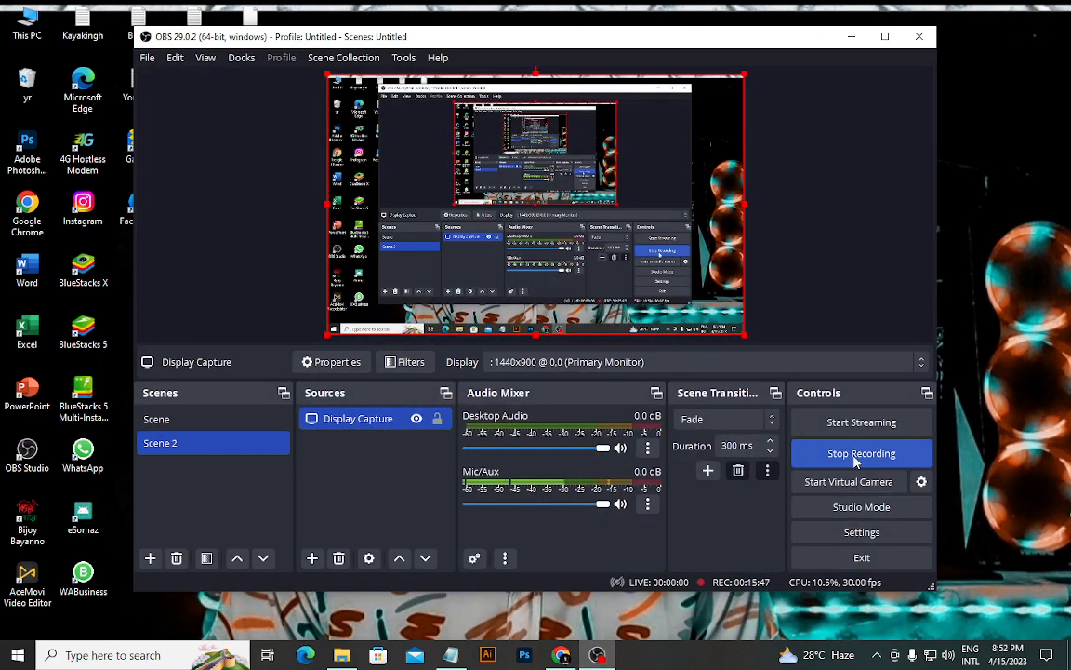